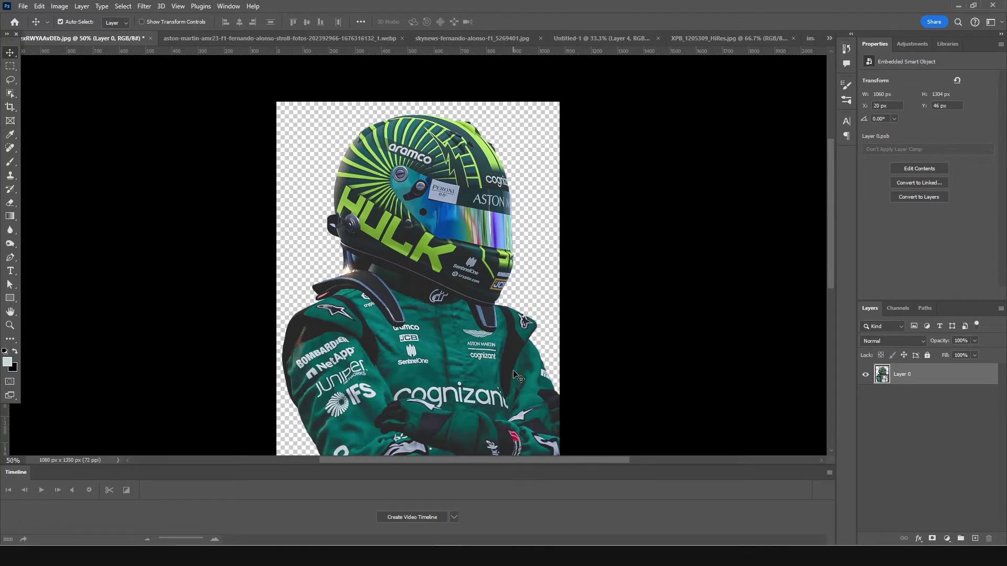
# Create a new white 4 × 5 in, 300 ppi document (1200 × 1500 px) named Untitled-2
pyautogui.press('ctrl')
pyautogui.hotkey('ctrl', 'n')
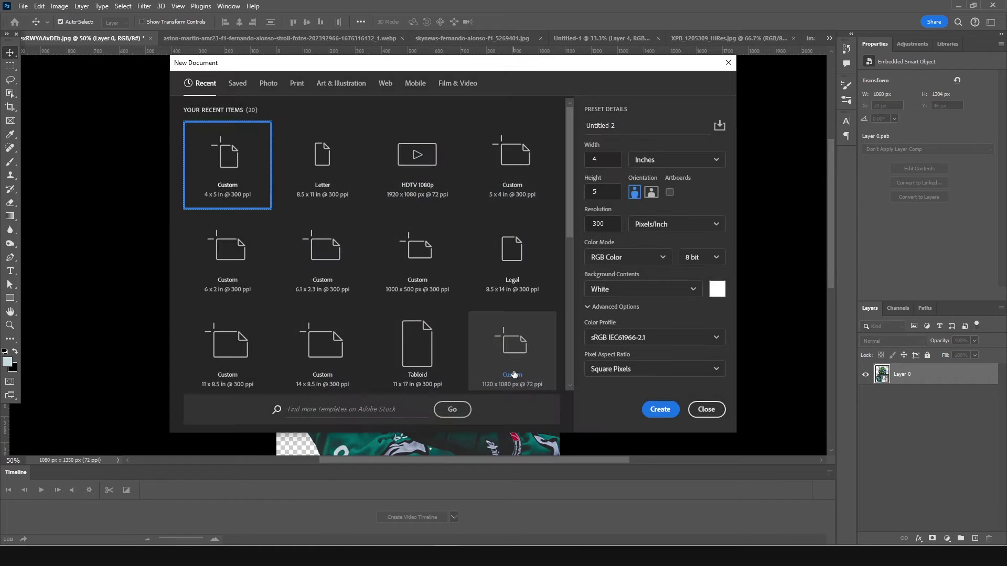
pyautogui.click(606, 162)
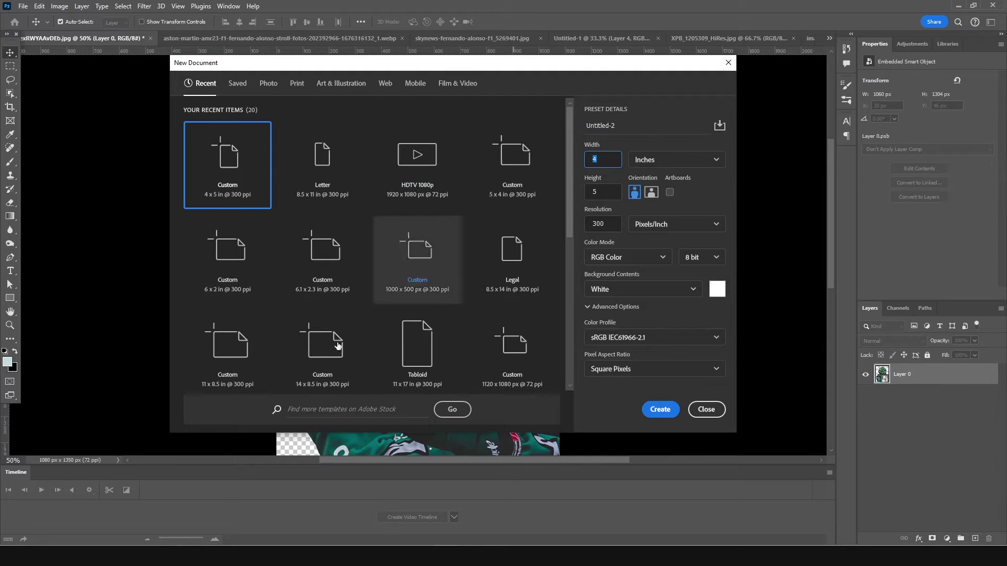
pyautogui.click(660, 409)
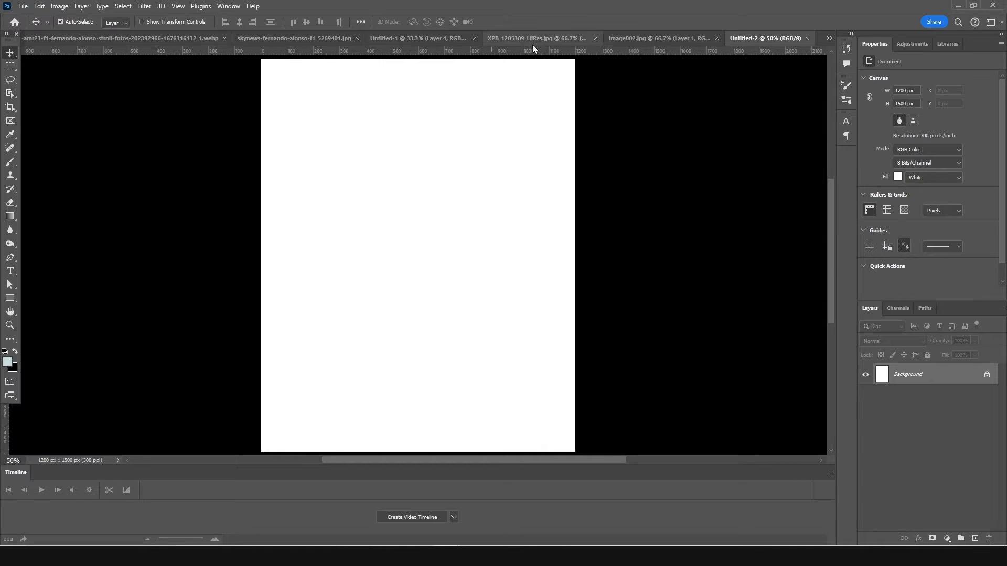
# Bring the green Aston Martin car into Untitled-2, scale it to about 19%, rotate it -2.5° and centre it
pyautogui.click(284, 39)
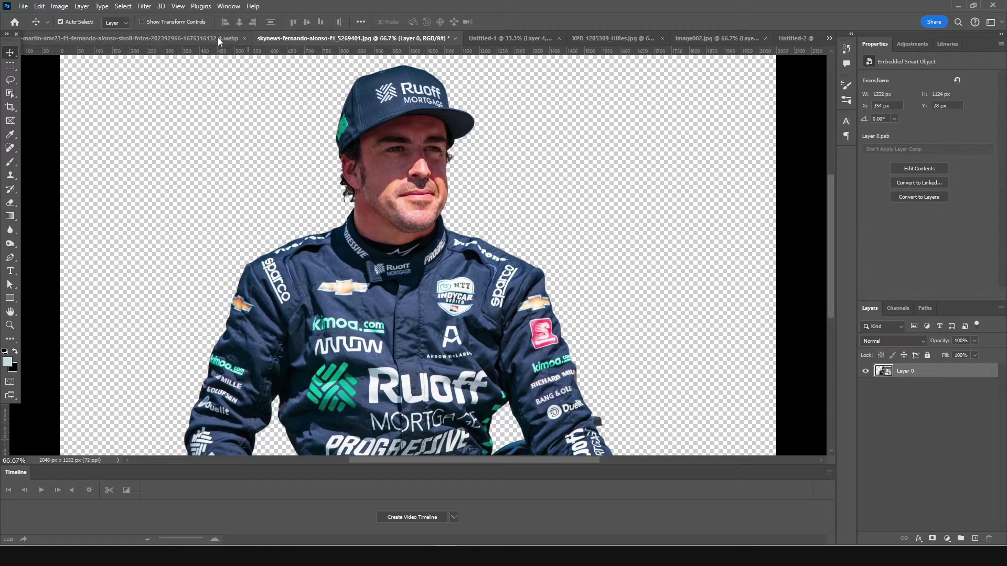
pyautogui.click(236, 40)
pyautogui.moveTo(521, 226); pyautogui.dragTo(431, 313)
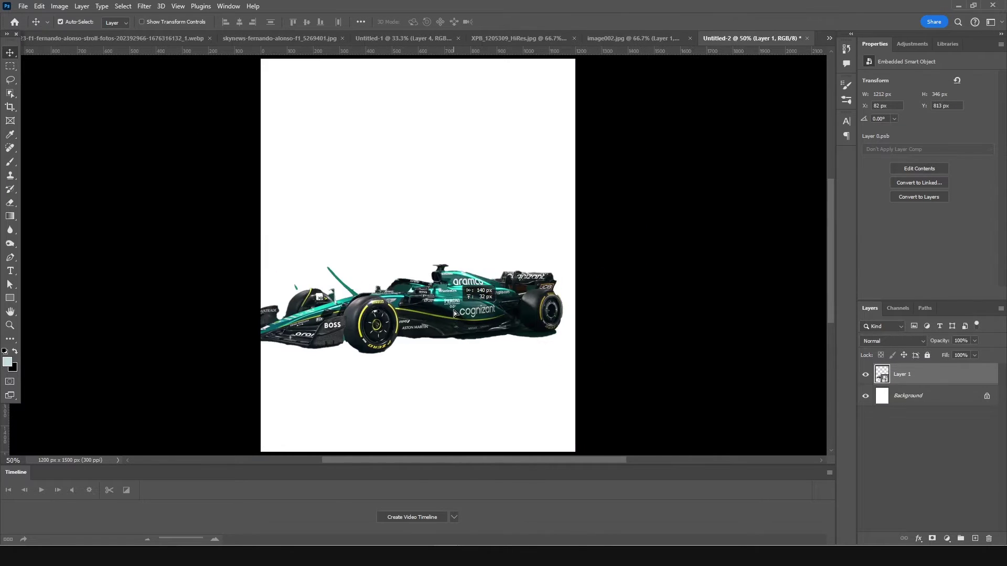
pyautogui.hotkey('ctrl', 't')
pyautogui.moveTo(564, 261); pyautogui.dragTo(531, 270)
pyautogui.moveTo(570, 317); pyautogui.dragTo(586, 313)
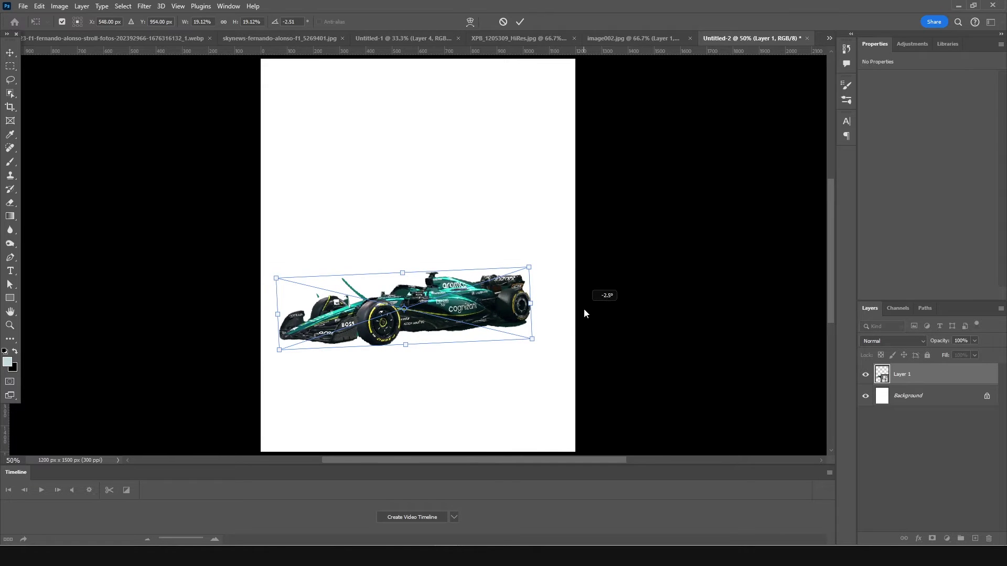
pyautogui.moveTo(480, 324); pyautogui.dragTo(493, 327)
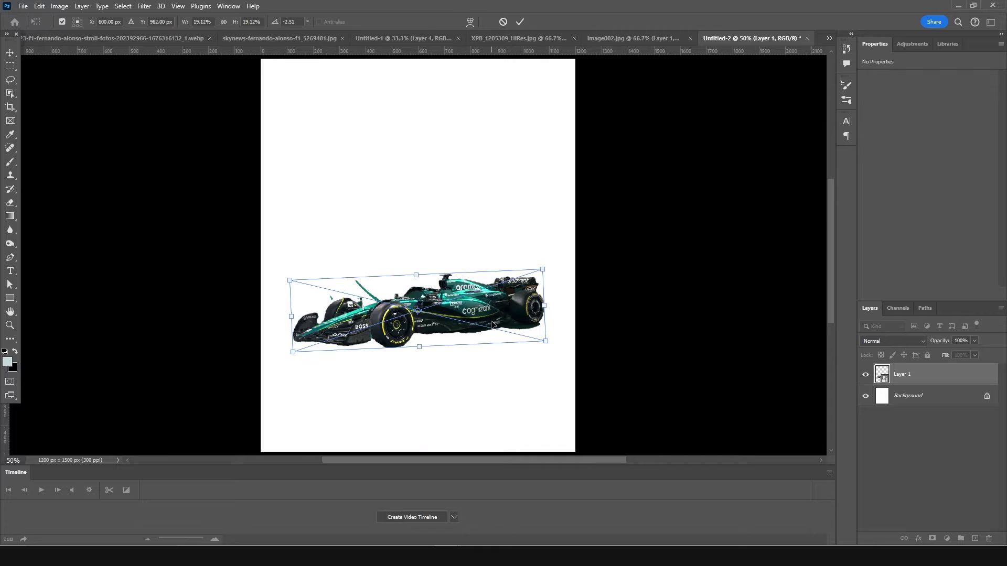
pyautogui.press('Return')
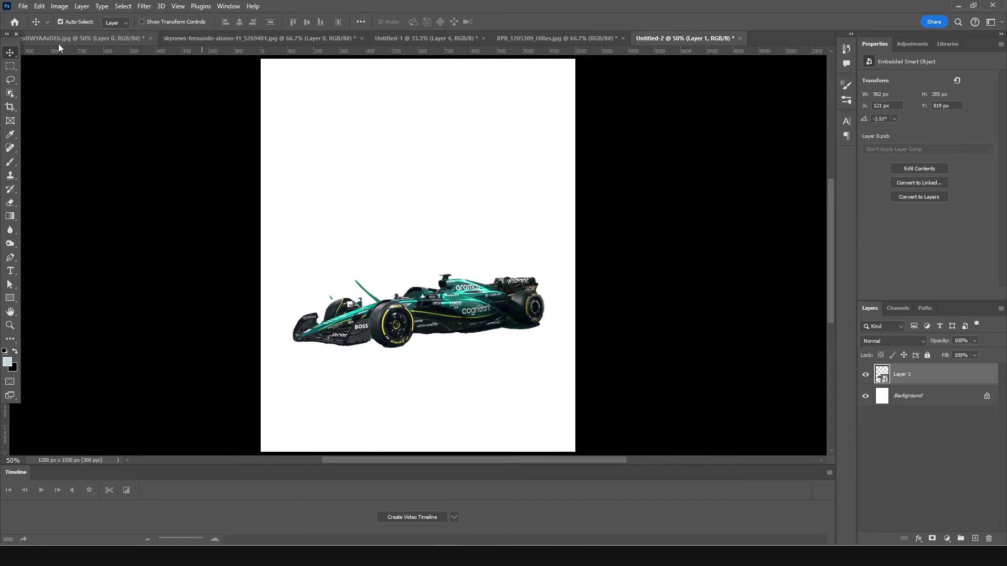
# Add the helmeted driver as Layer 2 below the car, scaled to 15.4% and raised above it
pyautogui.click(60, 41)
pyautogui.moveTo(440, 181); pyautogui.dragTo(429, 206)
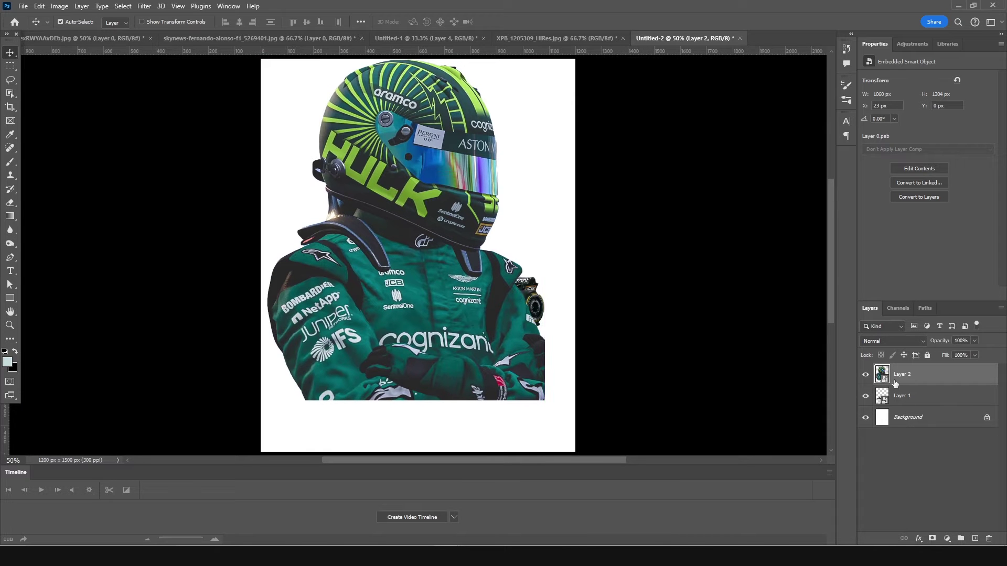
pyautogui.moveTo(894, 383); pyautogui.dragTo(895, 405)
pyautogui.hotkey('ctrl', 't')
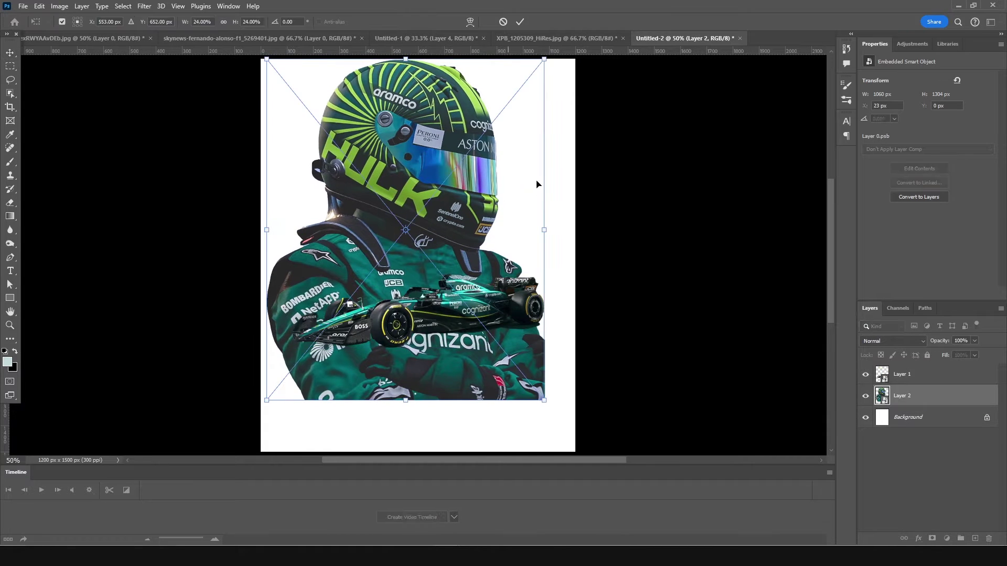
pyautogui.moveTo(544, 403); pyautogui.dragTo(495, 340)
pyautogui.moveTo(466, 274); pyautogui.dragTo(504, 256)
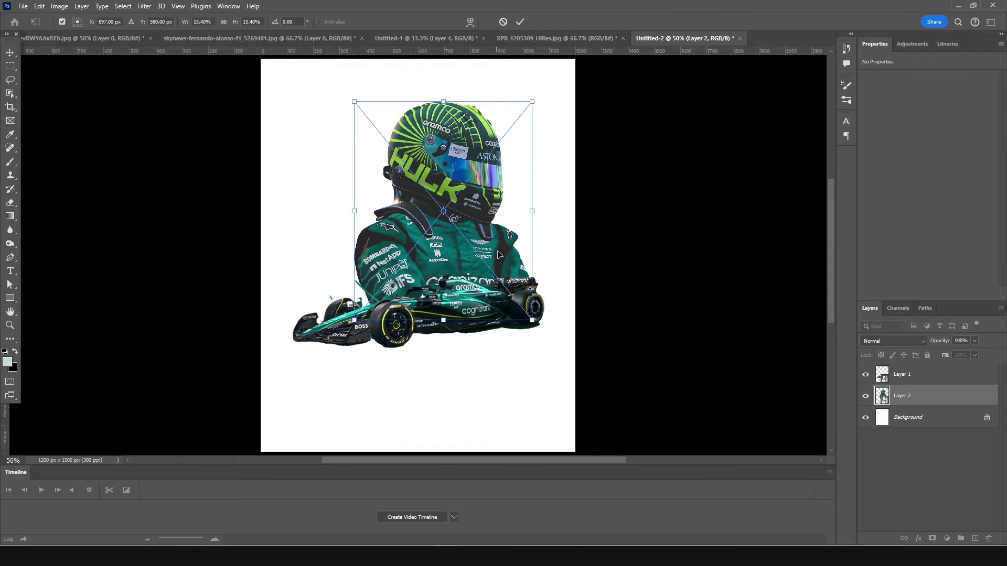
pyautogui.press('Return')
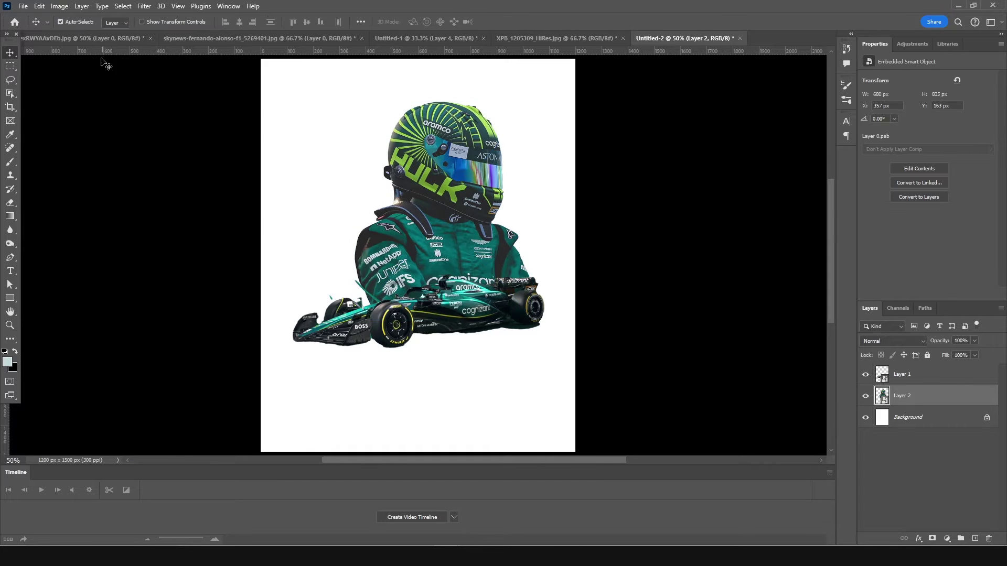
# Add the cap-wearing driver as Layer 3 at about 9.7%, right of the helmet figure, nudging the helmeted driver left
pyautogui.click(213, 39)
pyautogui.click(215, 42)
pyautogui.moveTo(404, 136); pyautogui.dragTo(420, 265)
pyautogui.hotkey('ctrl', 't')
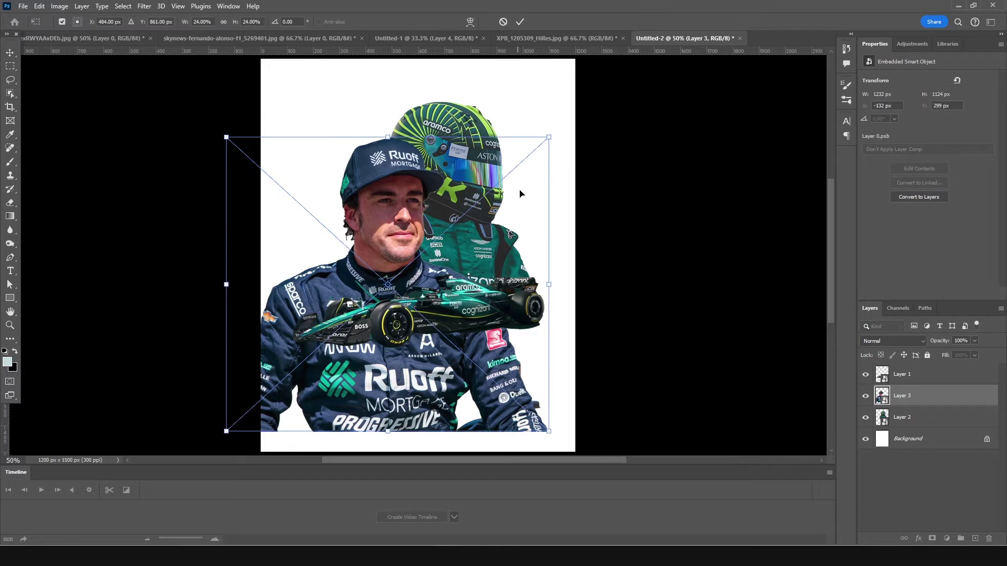
pyautogui.moveTo(548, 138); pyautogui.dragTo(473, 251)
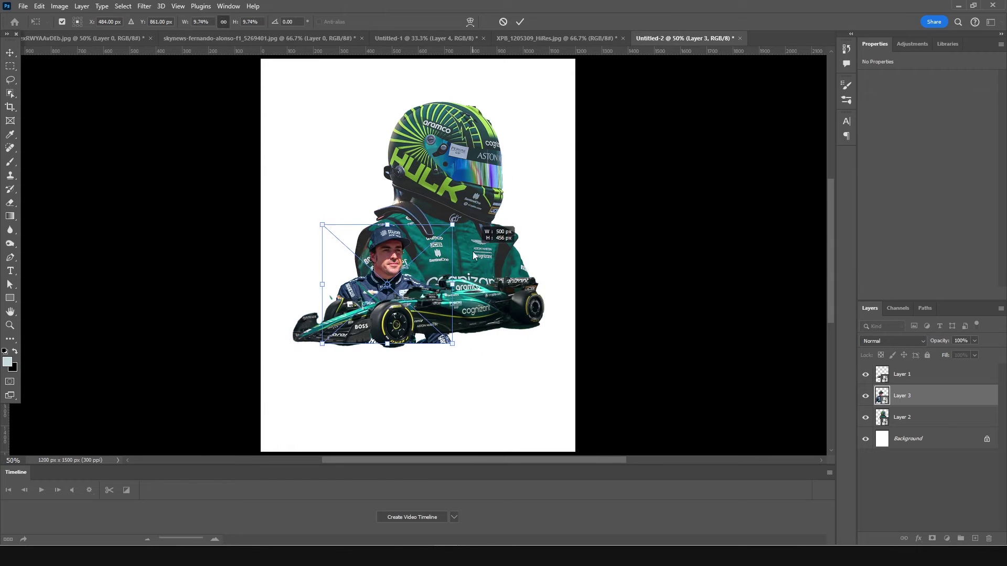
pyautogui.moveTo(409, 294); pyautogui.dragTo(500, 265)
pyautogui.press('Return')
pyautogui.moveTo(427, 161); pyautogui.dragTo(397, 165)
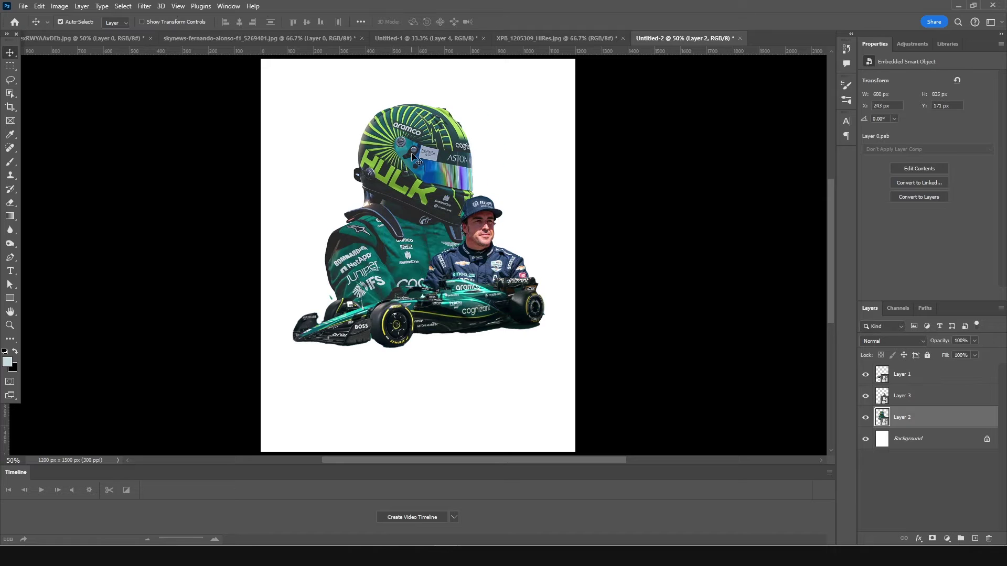
# Flip the helmeted driver horizontally and shift him slightly left
pyautogui.hotkey('ctrl', 't')
pyautogui.rightClick(411, 197)
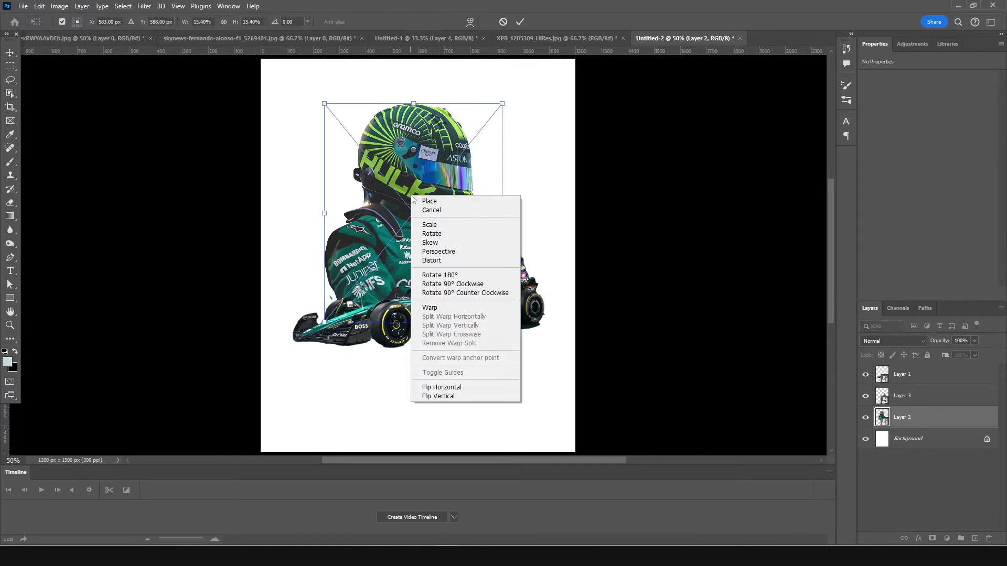
pyautogui.click(436, 388)
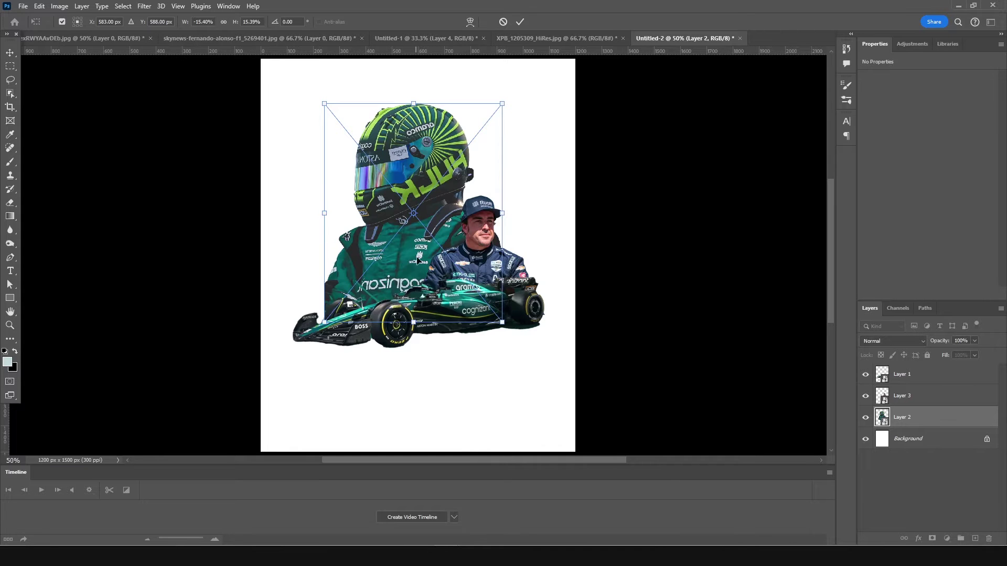
pyautogui.press('Return')
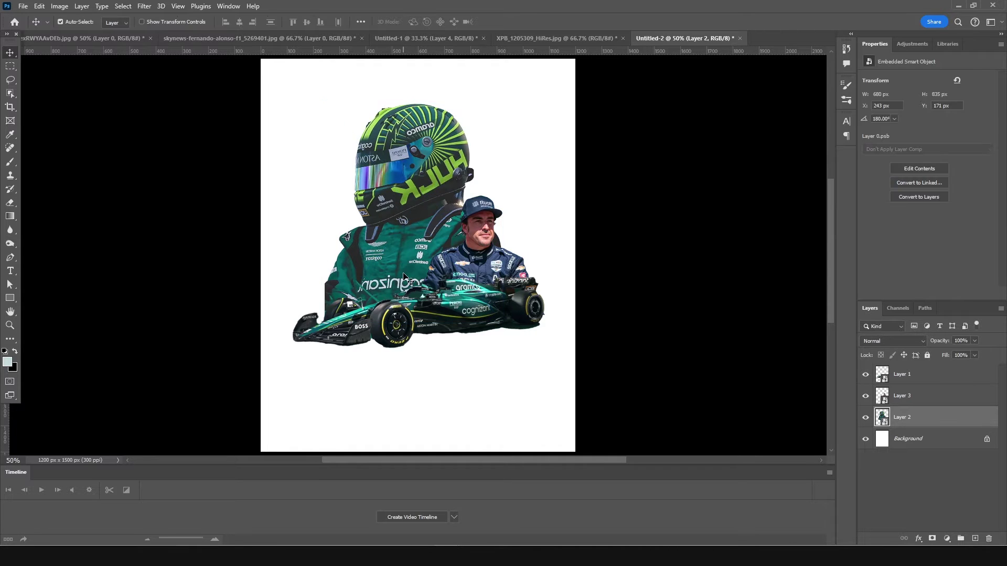
pyautogui.moveTo(422, 190); pyautogui.dragTo(410, 191)
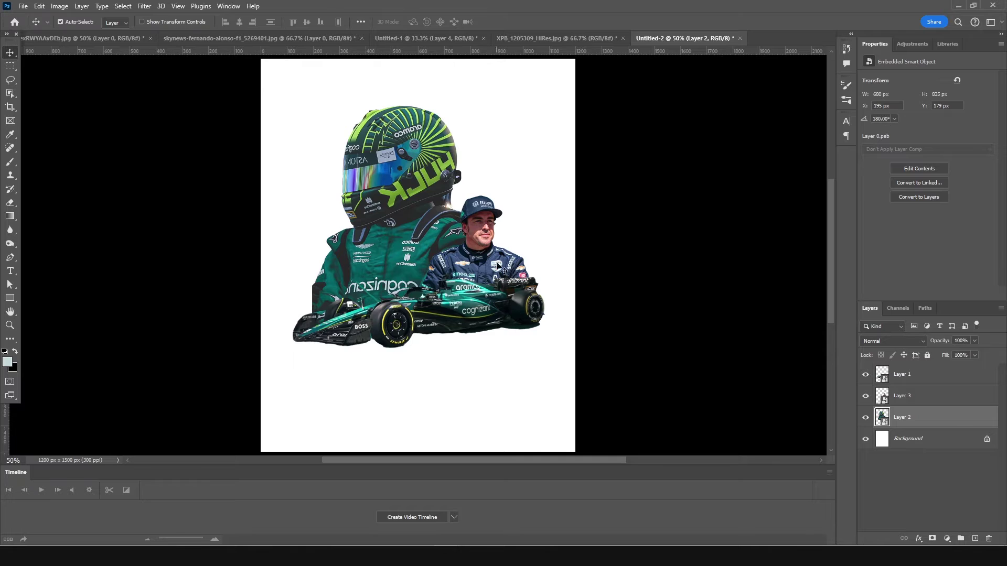
# Scale the car and both drivers together to about 106% and move the group lower
pyautogui.keyDown('shift'); pyautogui.click(893, 381); pyautogui.keyUp('shift')
pyautogui.hotkey('ctrl', 't')
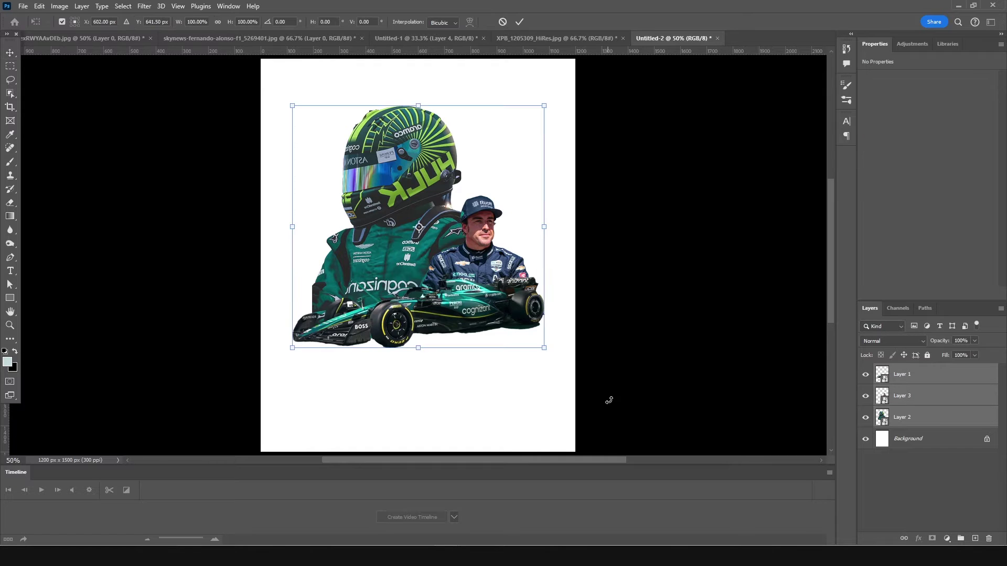
pyautogui.moveTo(544, 349); pyautogui.dragTo(551, 355)
pyautogui.moveTo(435, 322); pyautogui.dragTo(435, 337)
pyautogui.press('Return')
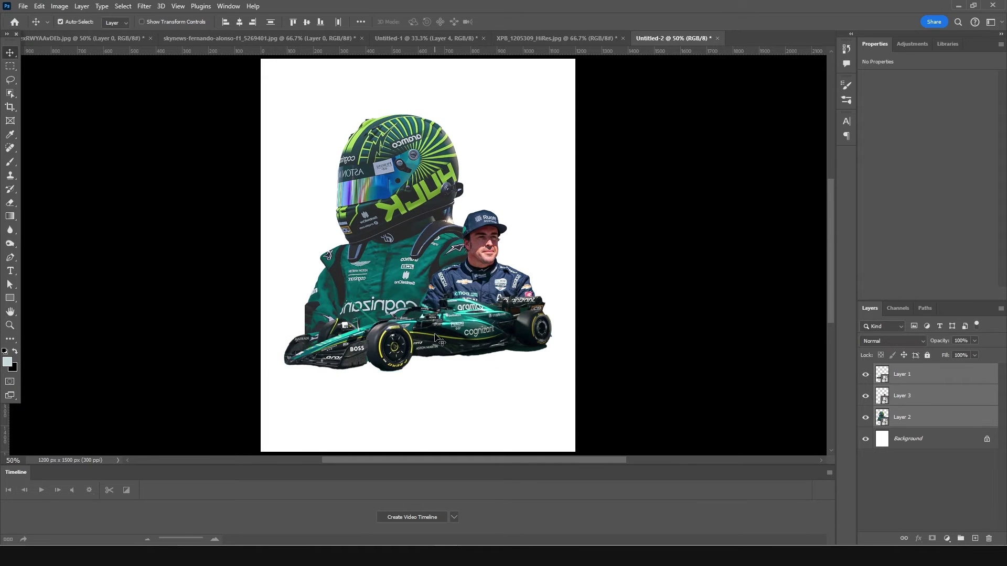
pyautogui.hotkey('ctrl', '-')
pyautogui.hotkey('ctrl', '+')
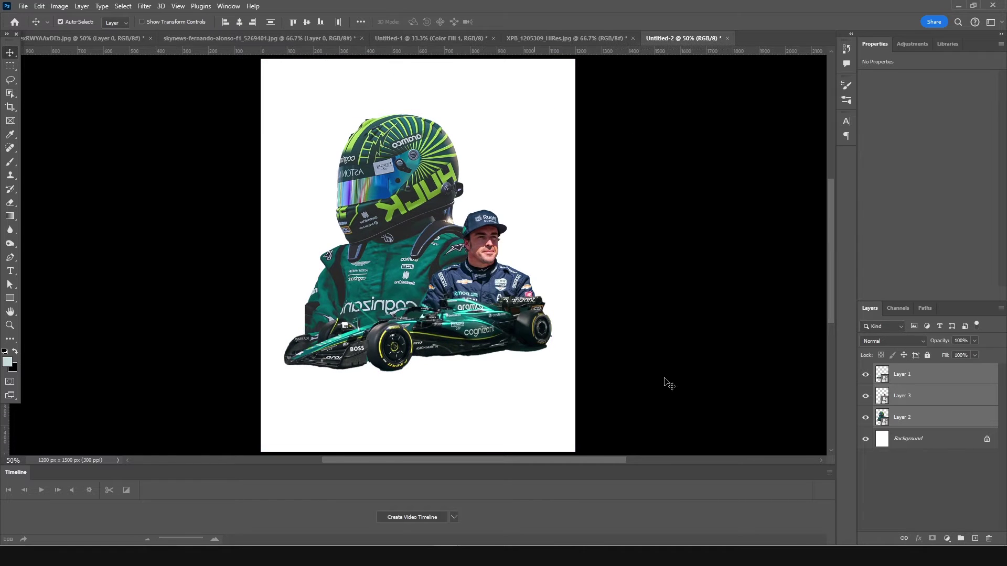
# Add a Solid Color fill layer in dark teal #346769 above the white background
pyautogui.click(878, 443)
pyautogui.click(946, 540)
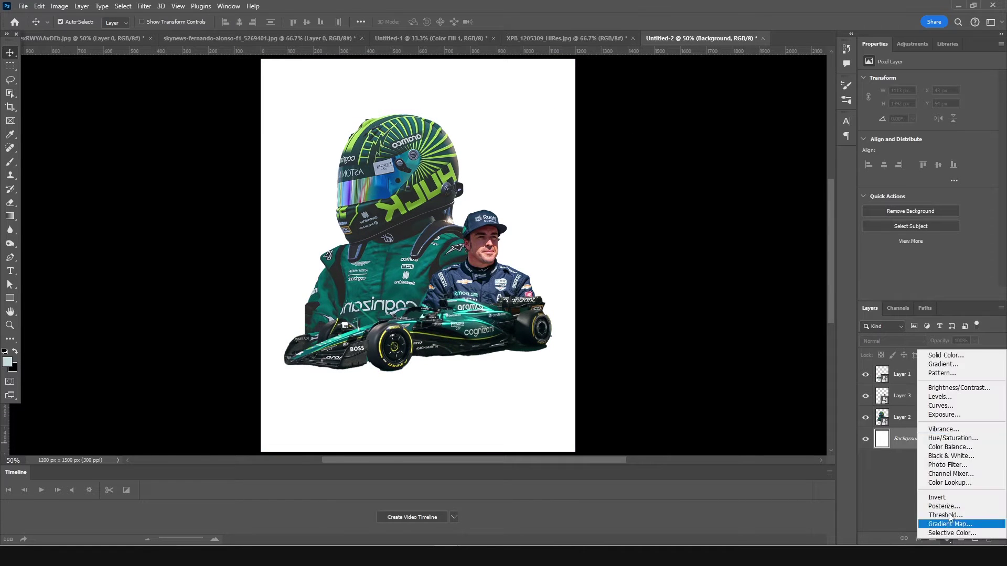
pyautogui.click(945, 357)
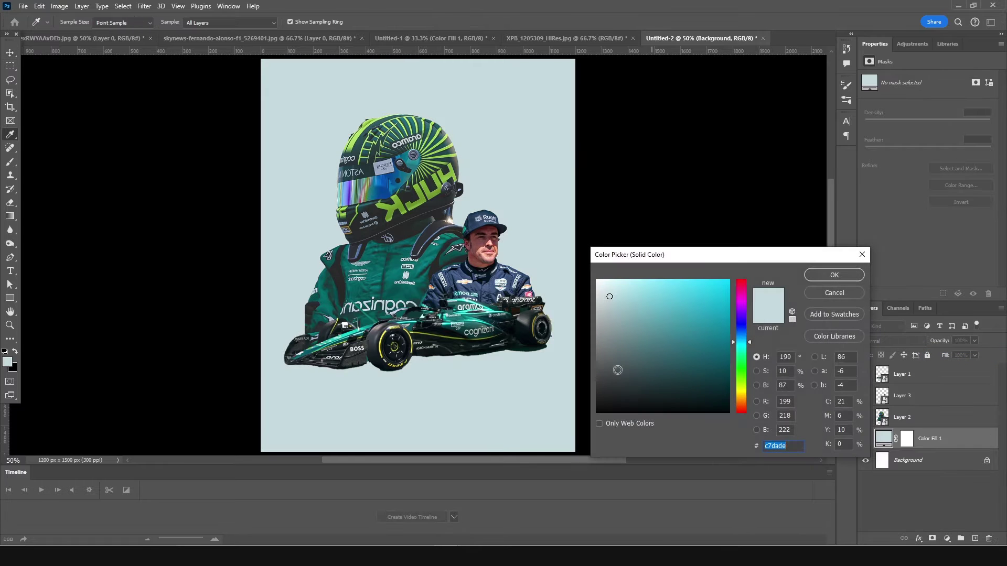
pyautogui.write('346769')
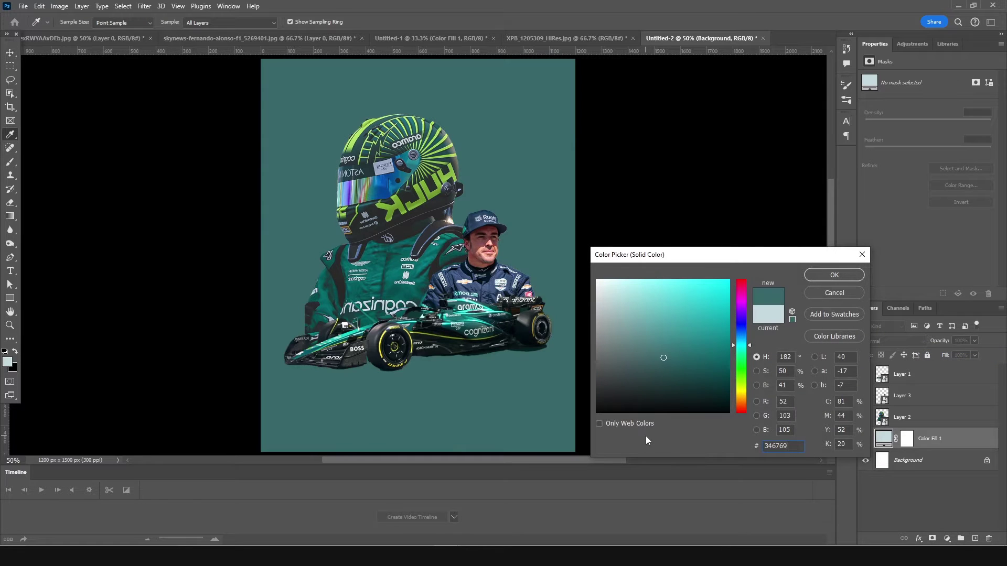
pyautogui.click(820, 278)
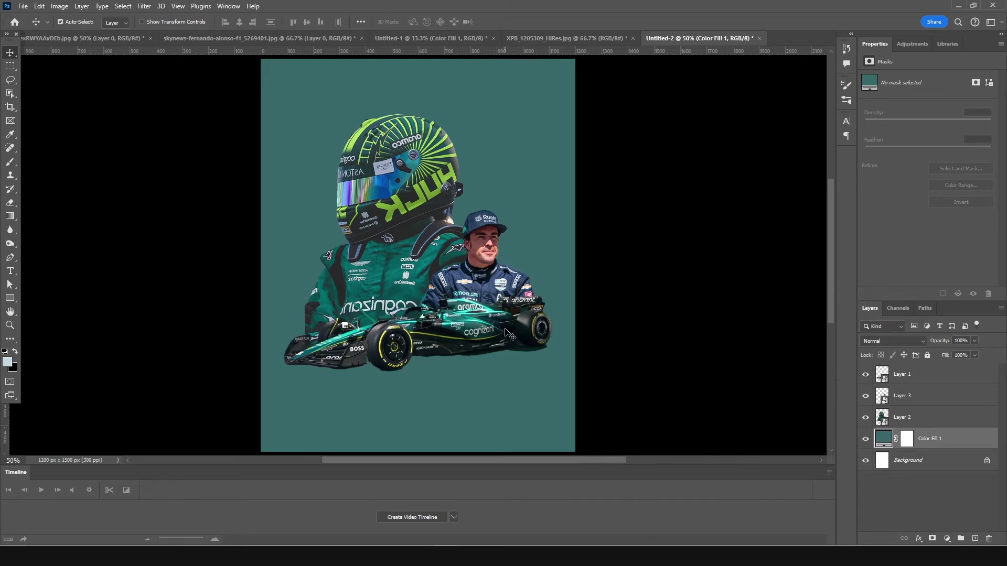
pyautogui.scroll(-1, 591, 240)
pyautogui.press('p')
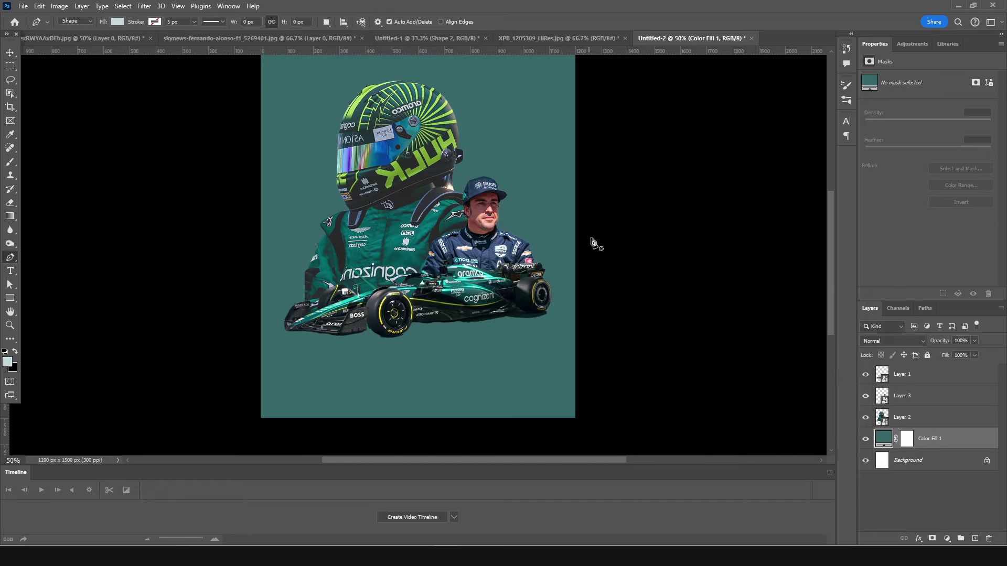
# Draw a four-corner slanted ground shape from just below the car to past the canvas bottom
pyautogui.rightClick(16, 258)
pyautogui.click(49, 260)
pyautogui.click(597, 247)
pyautogui.keyDown('shift'); pyautogui.click(224, 361); pyautogui.keyUp('shift')
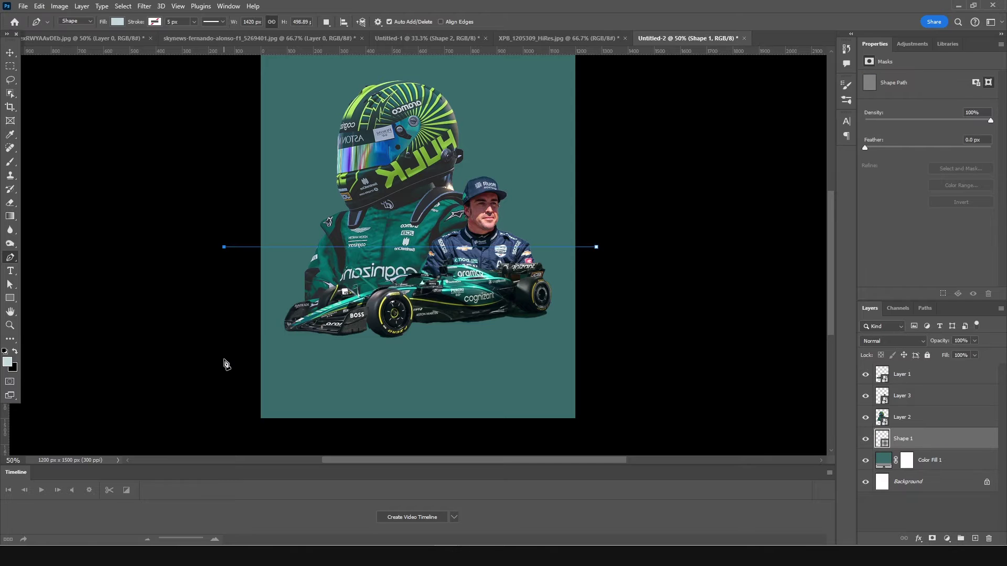
pyautogui.hotkey('ctrl', 'z')
pyautogui.click(217, 358)
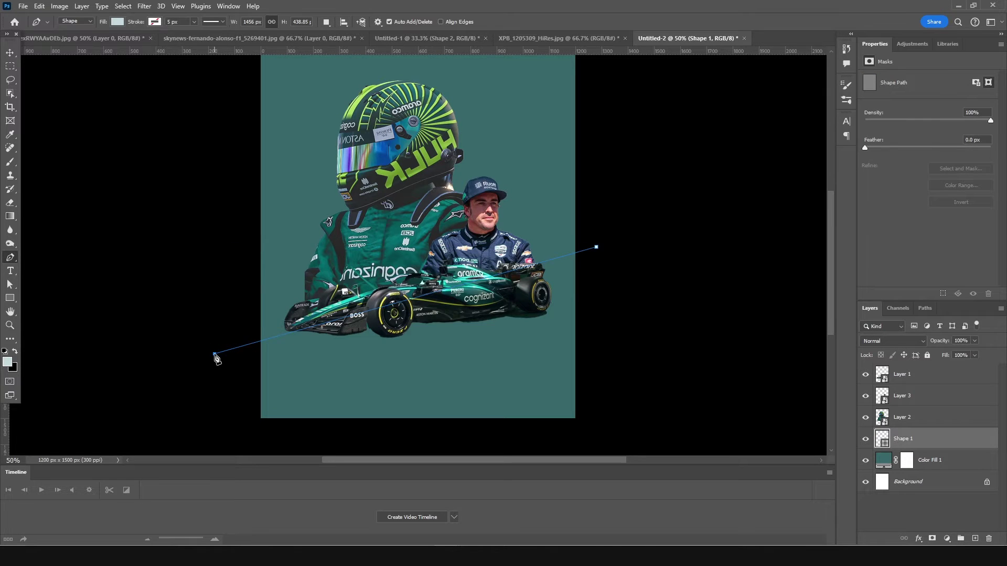
pyautogui.hotkey('ctrl', 'z')
pyautogui.click(224, 333)
pyautogui.click(228, 433)
pyautogui.click(597, 440)
pyautogui.click(596, 247)
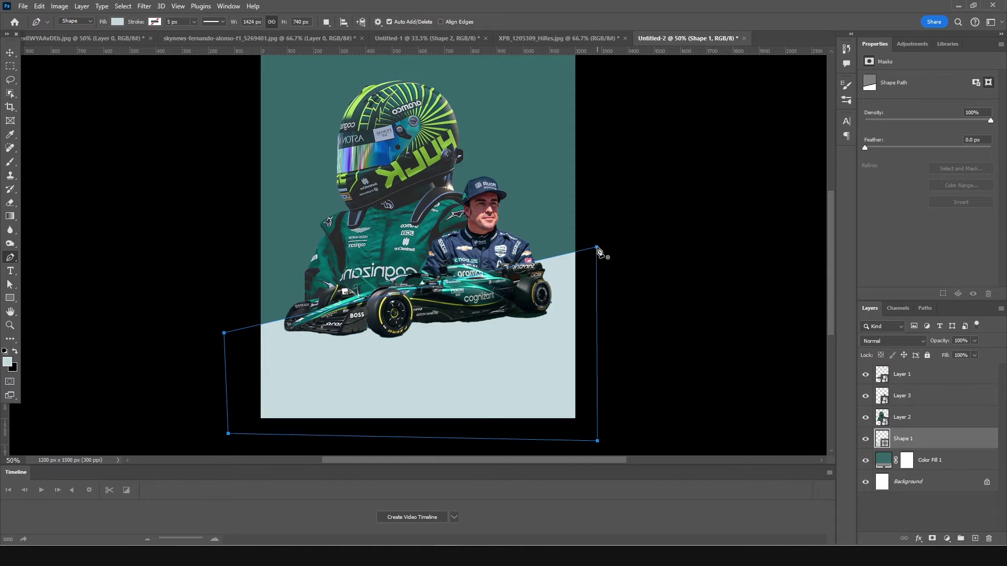
# Set the ground shape's fill to dark teal #052d31
pyautogui.doubleClick(884, 443)
pyautogui.write('052d31')
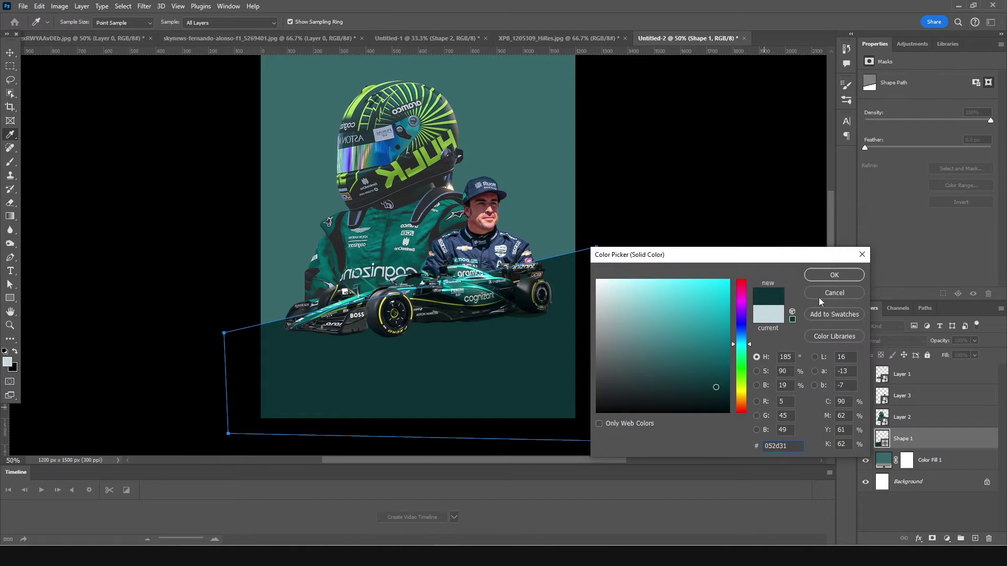
pyautogui.click(834, 275)
pyautogui.click(12, 53)
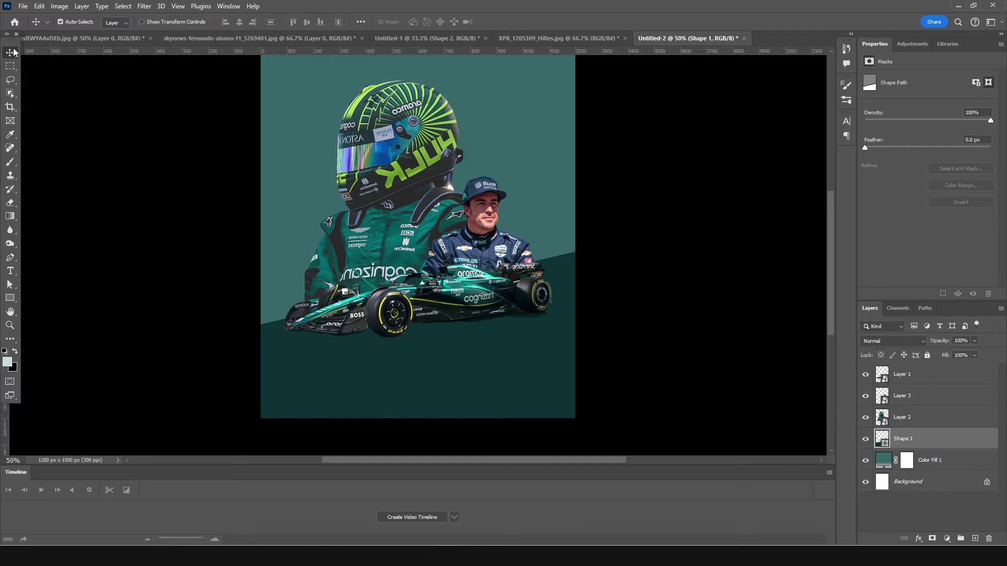
# Select the ground shape layer and add a new empty layer above it
pyautogui.click(664, 243)
pyautogui.hotkey('ctrl', '-')
pyautogui.hotkey('ctrl', '-')
pyautogui.hotkey('ctrl', '+')
pyautogui.hotkey('ctrl', '+')
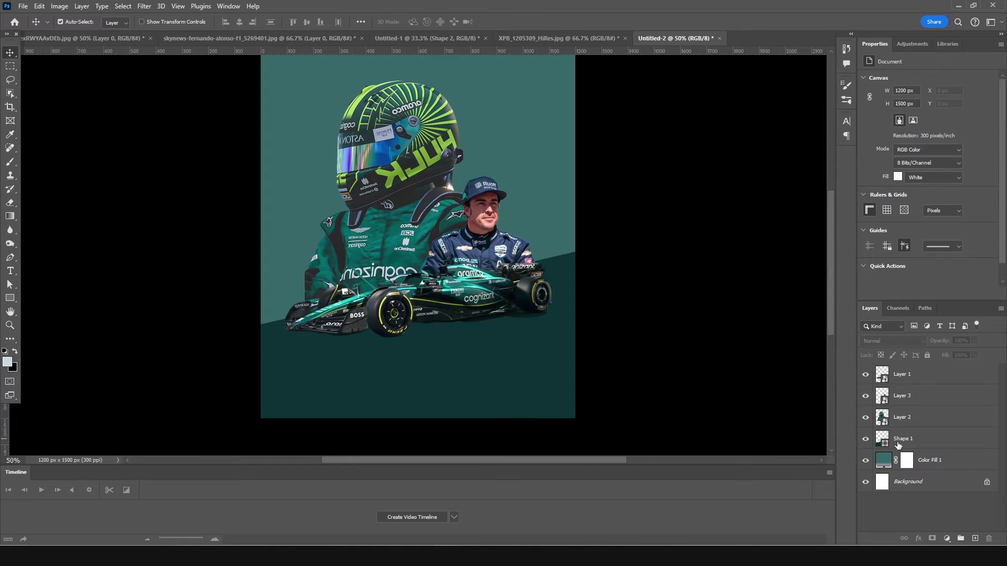
pyautogui.click(898, 445)
pyautogui.click(975, 538)
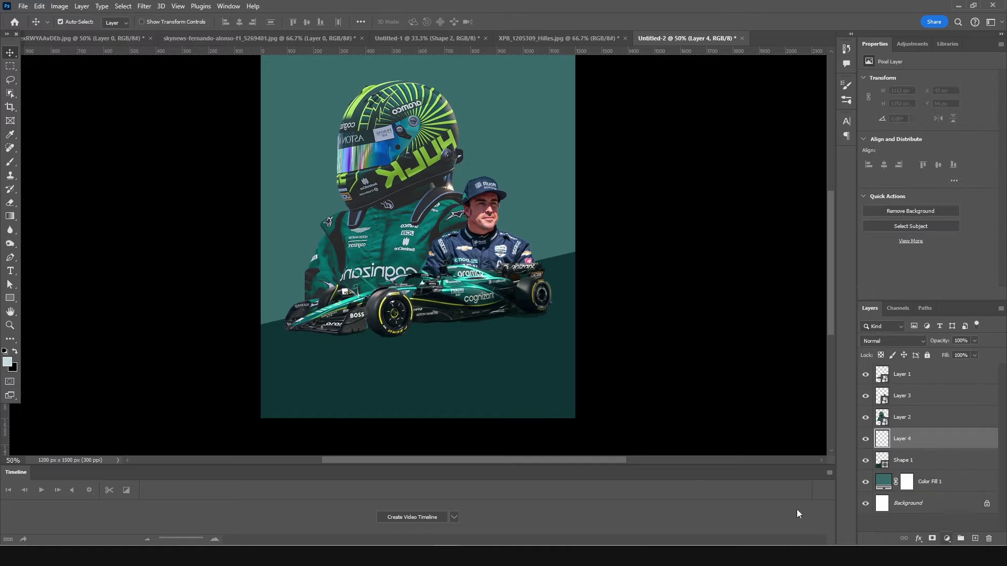
pyautogui.press('b')
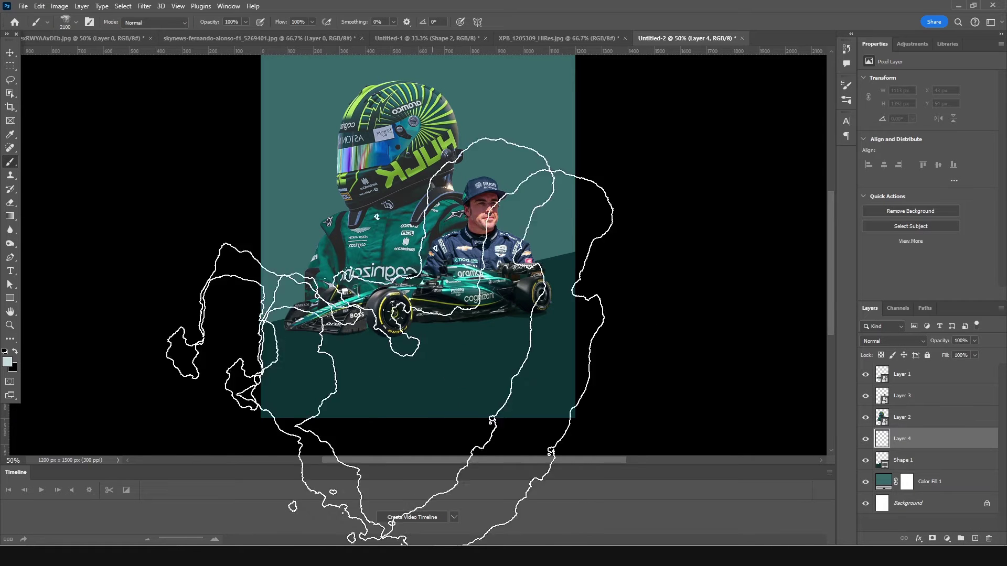
pyautogui.press('p')
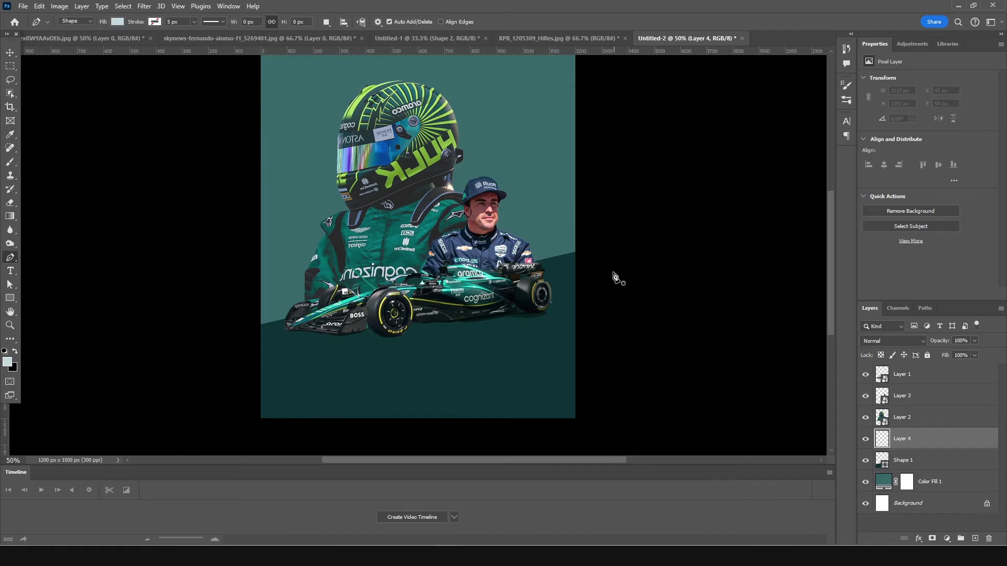
# Draw a thin streak shape from the car's rear wheel to the poster's left edge
pyautogui.click(544, 312)
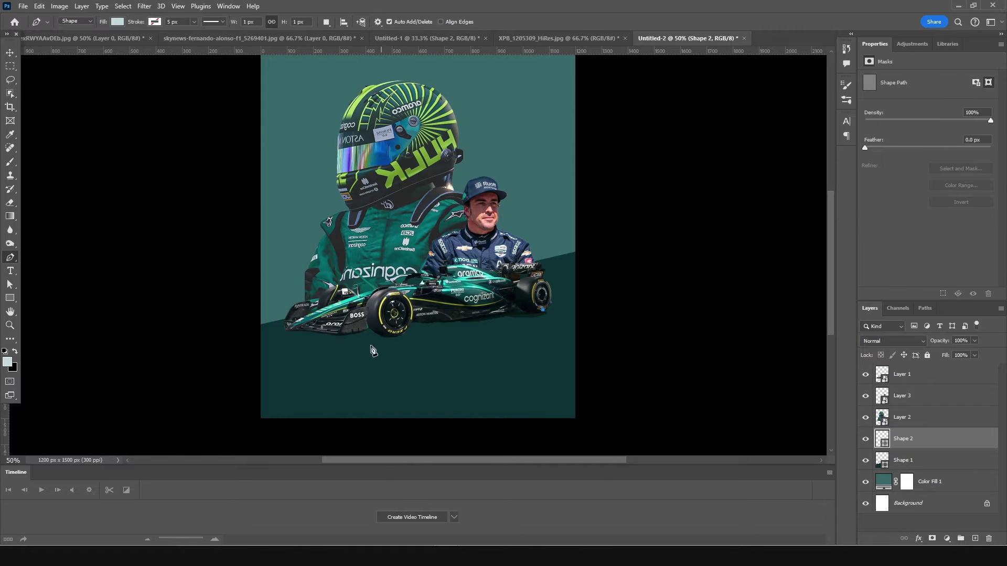
pyautogui.keyDown('shift'); pyautogui.click(263, 381); pyautogui.keyUp('shift')
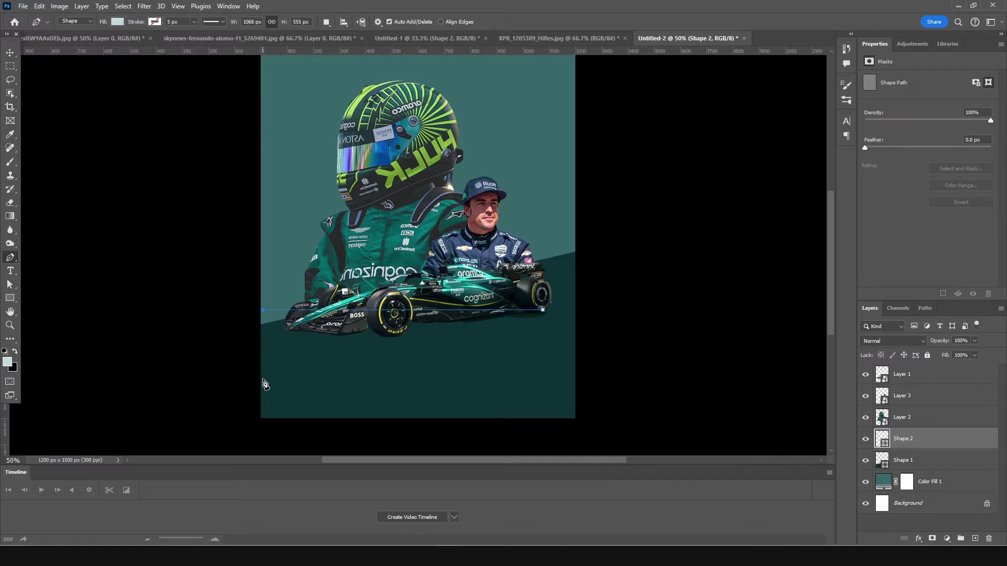
pyautogui.hotkey('ctrl', 'z')
pyautogui.hotkey('ctrl', 'z')
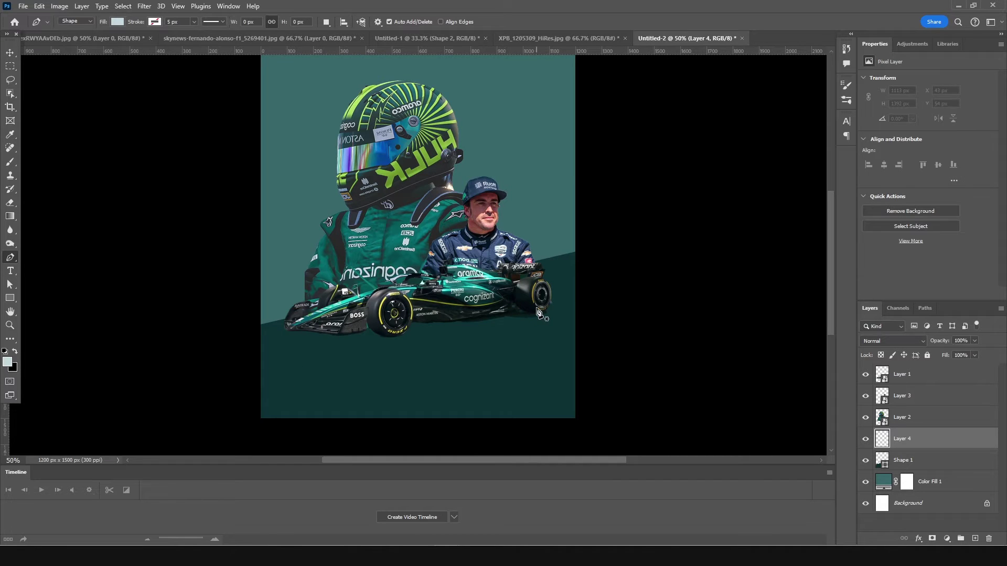
pyautogui.click(542, 306)
pyautogui.hotkey('ctrl', 'z')
pyautogui.click(515, 310)
pyautogui.click(540, 311)
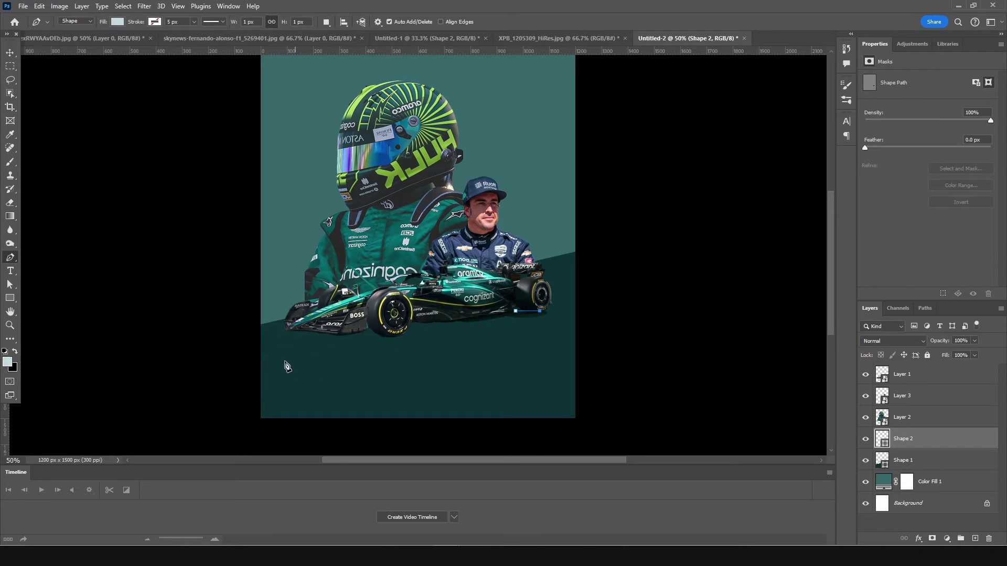
pyautogui.click(260, 361)
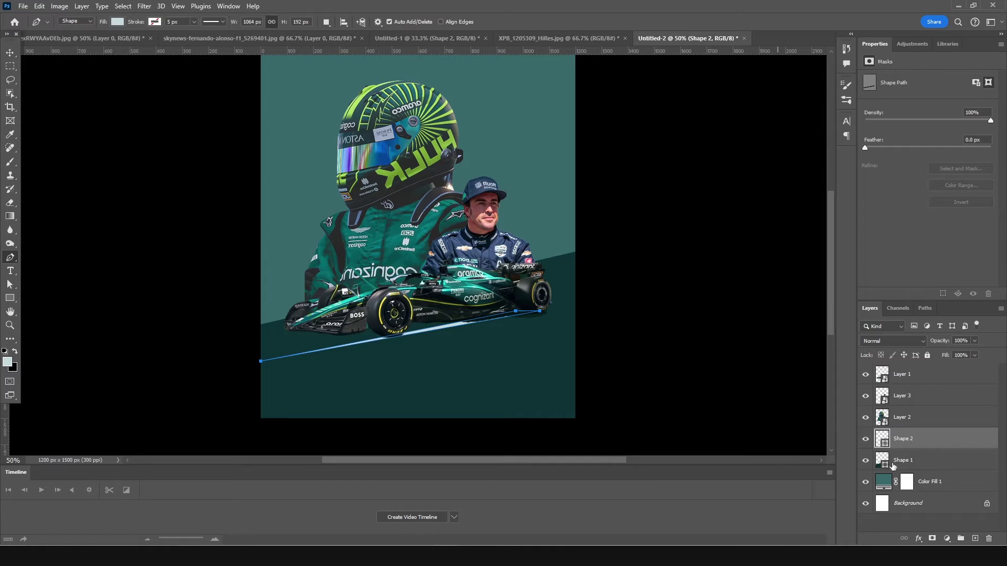
# Fill the streak with dark grey #454646 and duplicate it
pyautogui.doubleClick(883, 443)
pyautogui.click(599, 372)
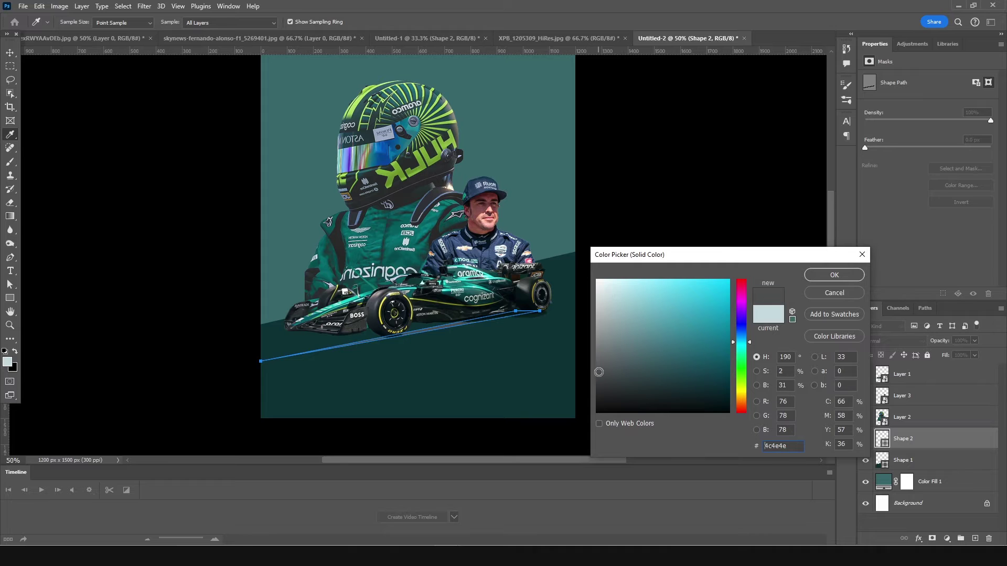
pyautogui.click(599, 376)
pyautogui.click(833, 274)
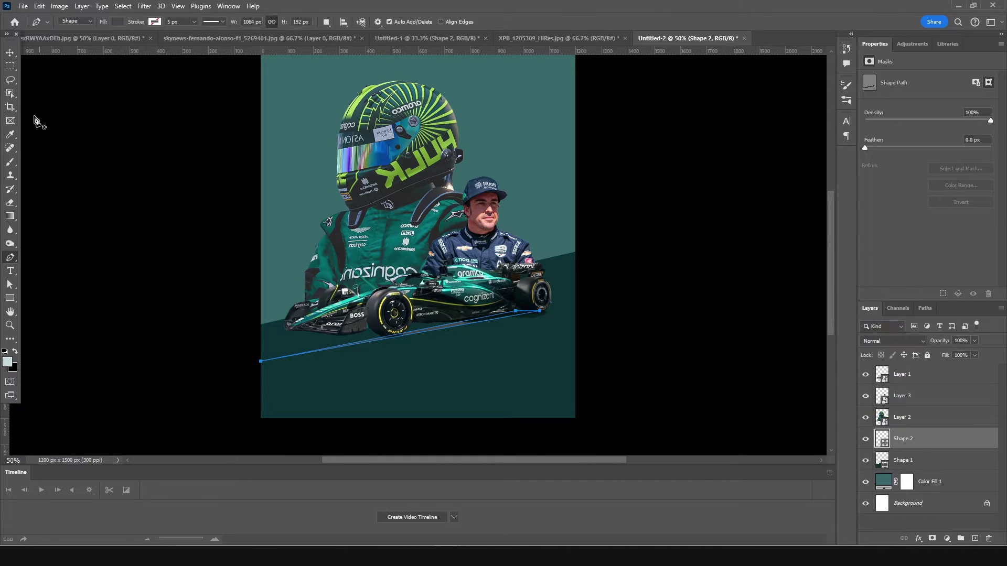
pyautogui.click(10, 53)
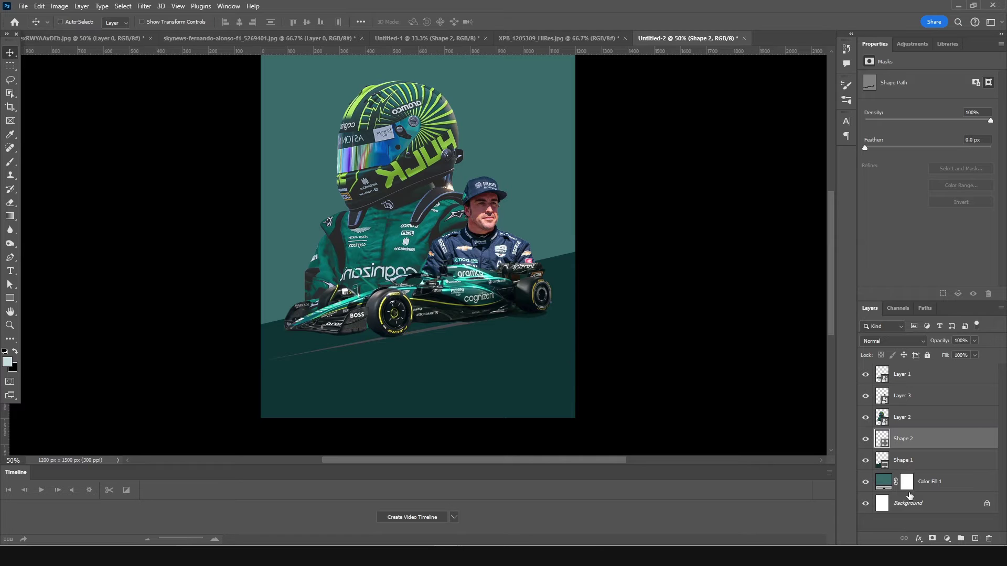
pyautogui.hotkey('ctrl', 'j')
# Shrink the copied streak to about 62% and move it left
pyautogui.hotkey('ctrl', 't')
pyautogui.moveTo(262, 361); pyautogui.dragTo(314, 351)
pyautogui.moveTo(459, 338); pyautogui.dragTo(383, 326)
pyautogui.press('Return')
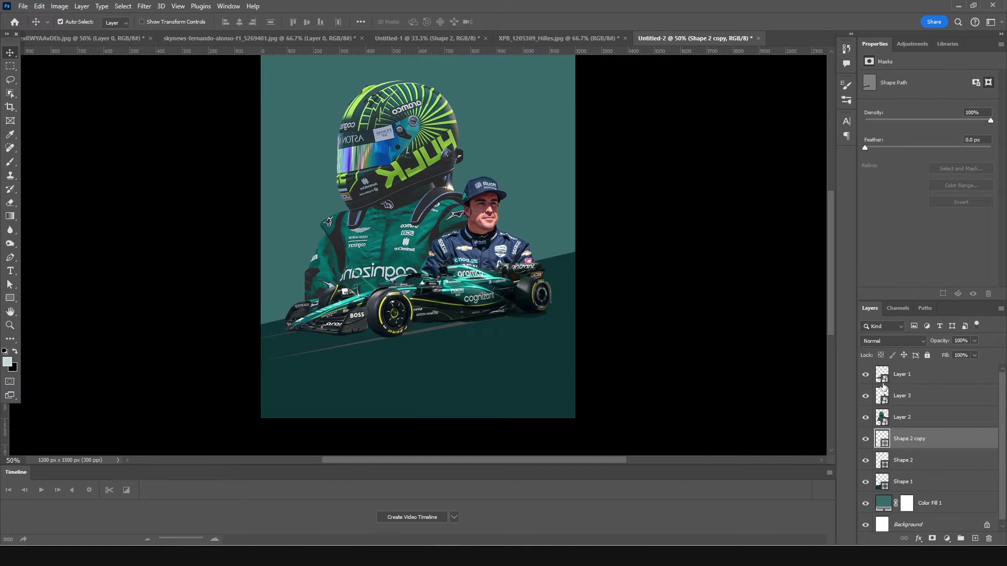
# Duplicate the streak again and move the third copy right and slightly down
pyautogui.hotkey('ctrl', 'j')
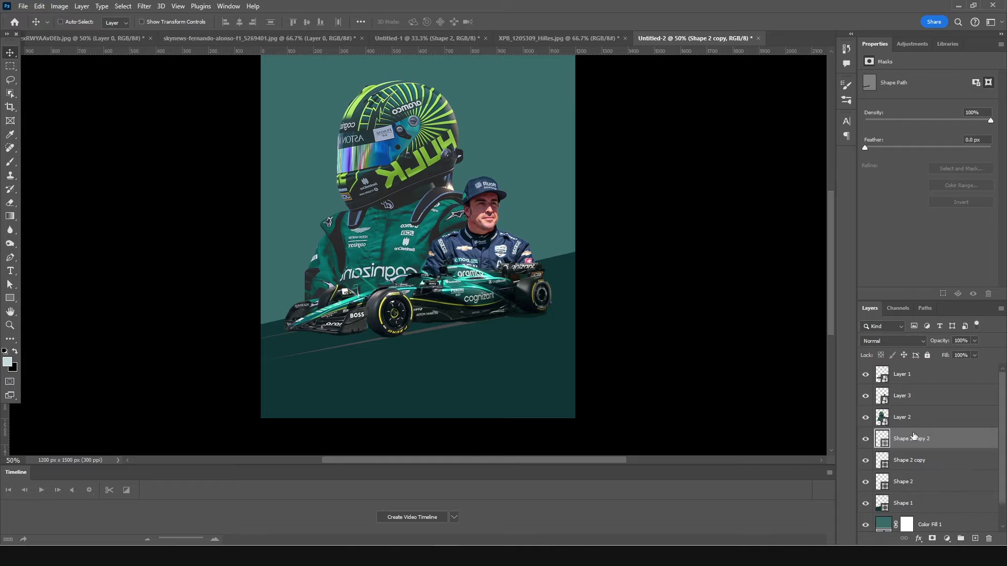
pyautogui.hotkey('ctrl', 't')
pyautogui.moveTo(383, 331); pyautogui.dragTo(370, 351)
pyautogui.press('Return')
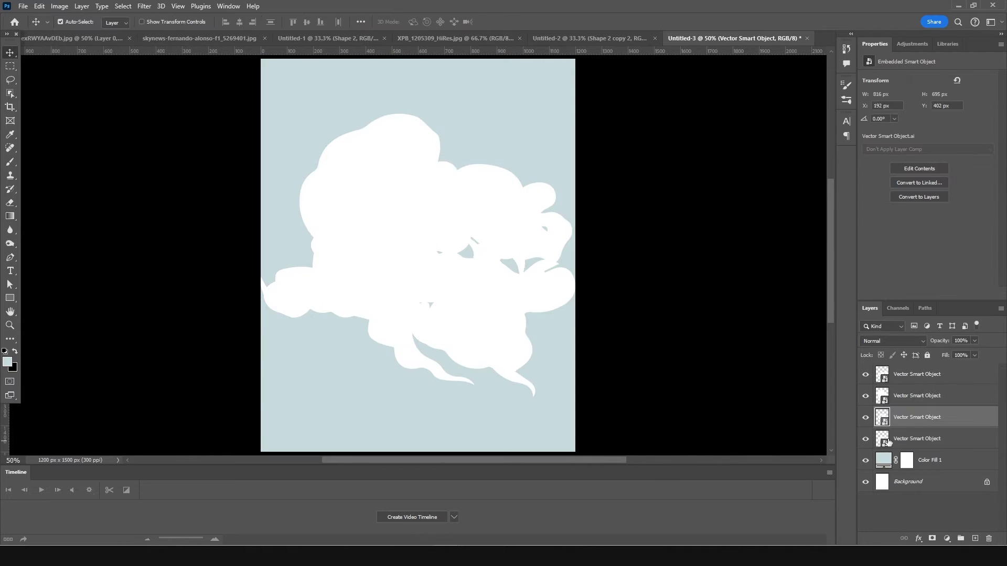
# Bring the white smoke clouds into the poster, scale them to about 80% and move them up-left
pyautogui.moveTo(886, 443); pyautogui.dragTo(472, 313)
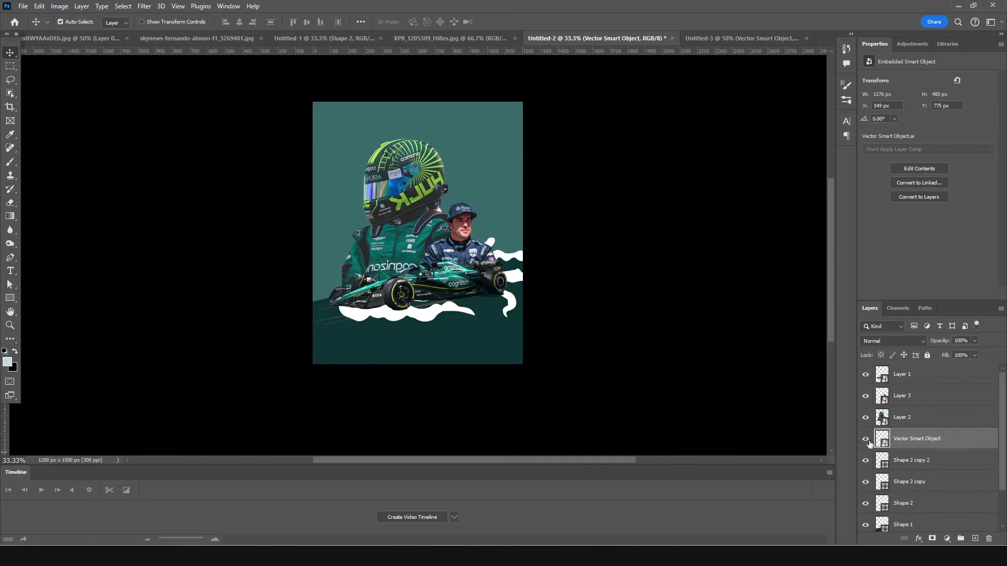
pyautogui.moveTo(882, 442); pyautogui.dragTo(892, 373)
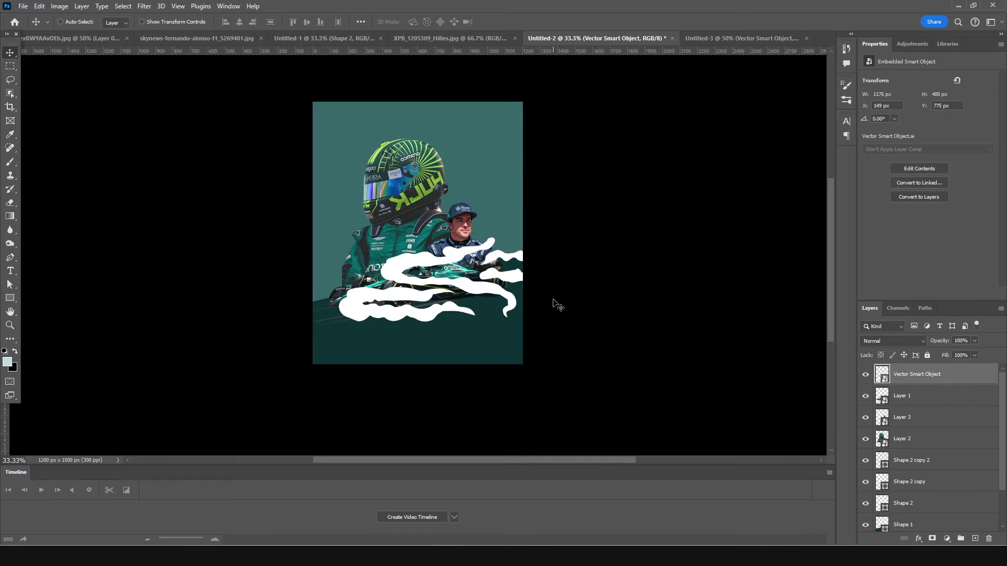
pyautogui.hotkey('ctrl', 't')
pyautogui.moveTo(544, 237); pyautogui.dragTo(524, 246)
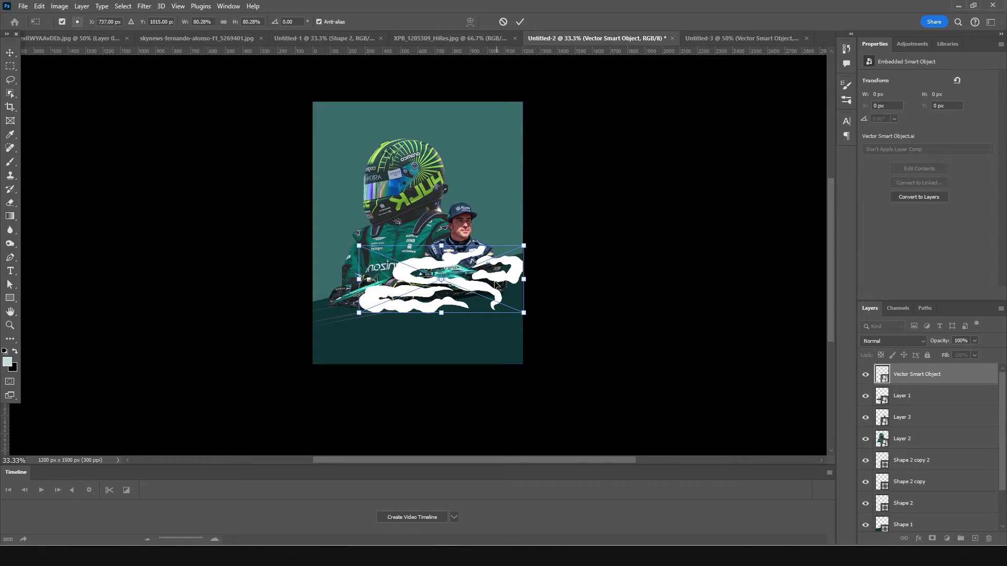
pyautogui.moveTo(493, 280); pyautogui.dragTo(491, 259)
pyautogui.press('Return')
# Move the smoke behind the car and ground, aligned with the poster's left edge
pyautogui.moveTo(880, 377); pyautogui.dragTo(894, 504)
pyautogui.hotkey('ctrl', 't')
pyautogui.moveTo(504, 243); pyautogui.dragTo(488, 262)
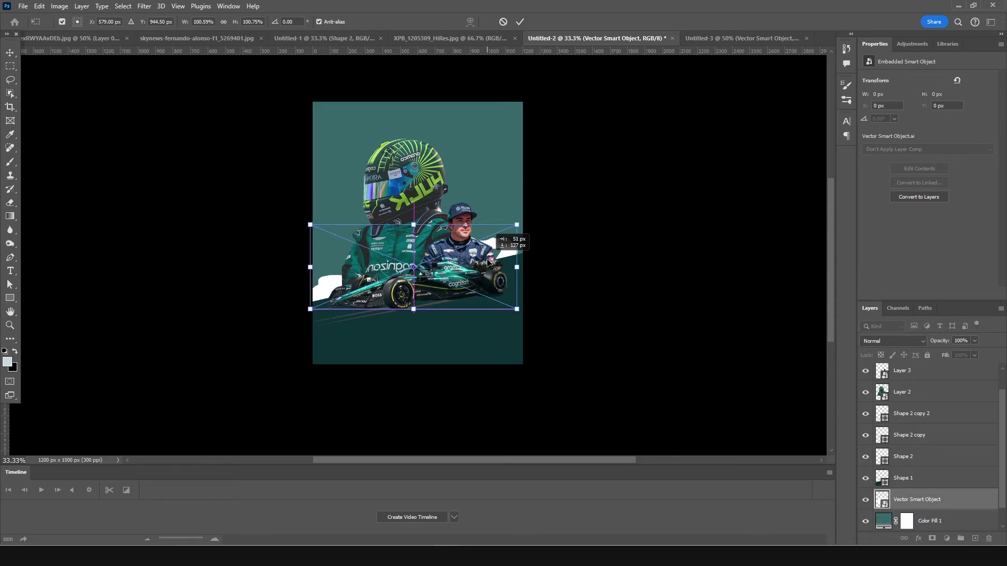
pyautogui.moveTo(507, 251); pyautogui.dragTo(513, 260)
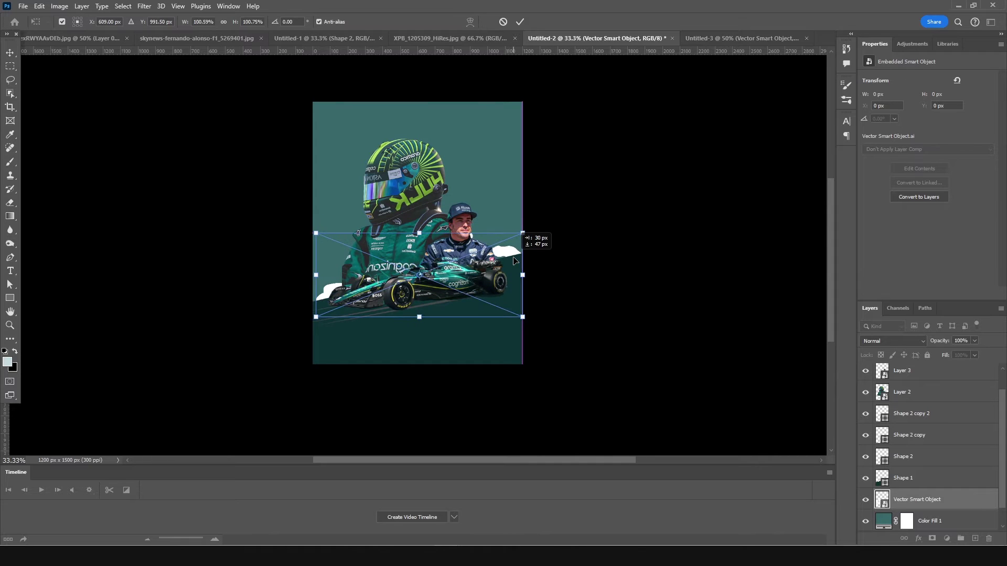
pyautogui.press('Return')
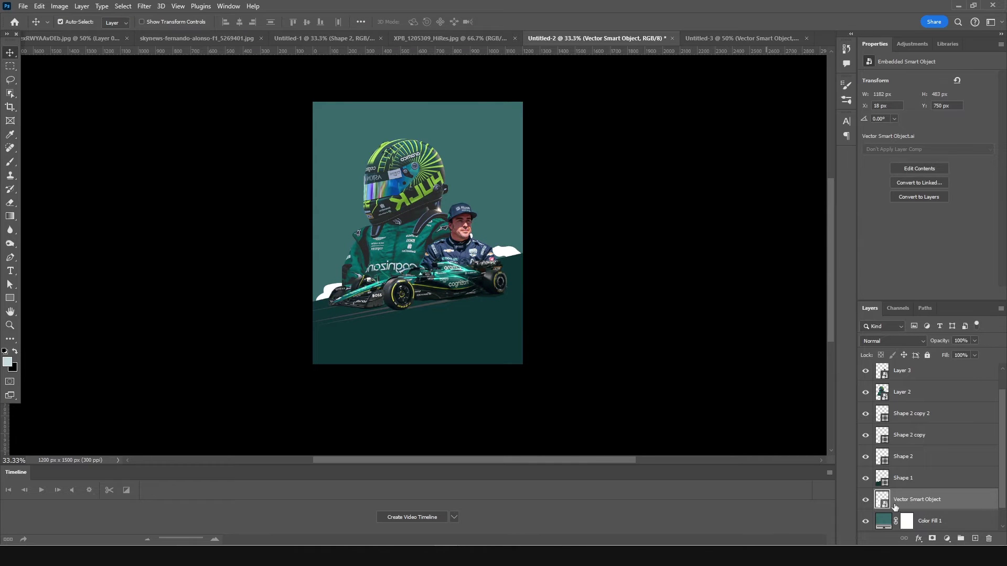
# Duplicate the smoke, move the copy above Layer 2 and shrink it to about 54%
pyautogui.hotkey('ctrl', 'j')
pyautogui.moveTo(910, 504); pyautogui.dragTo(908, 383)
pyautogui.hotkey('ctrl', 't')
pyautogui.moveTo(519, 321); pyautogui.dragTo(468, 305)
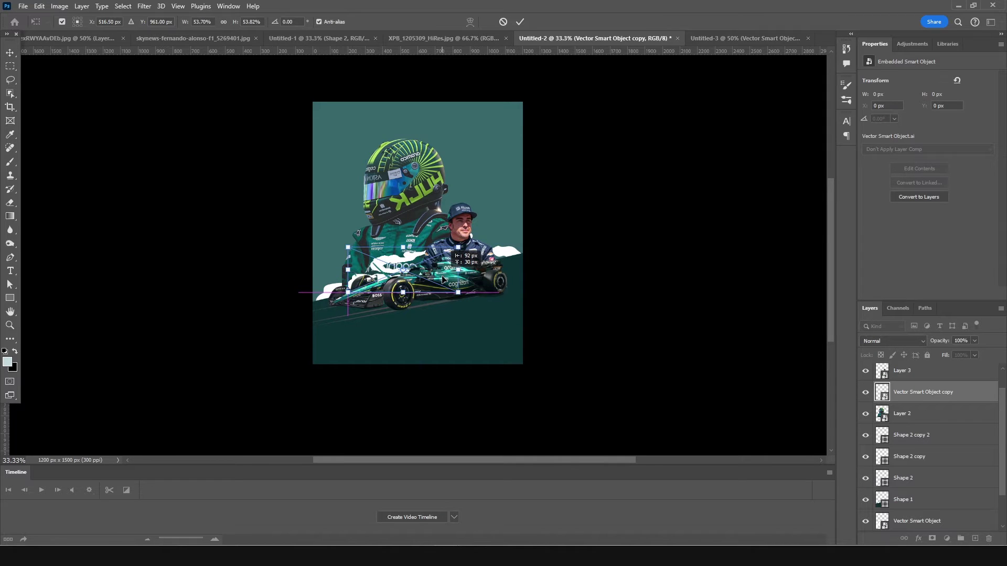
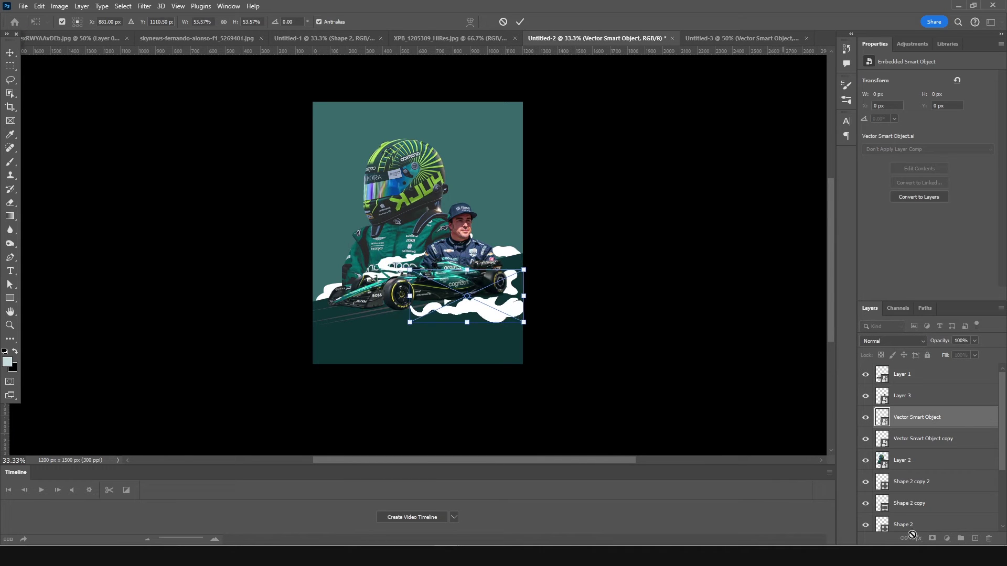
# Move a cloud to the top of the stack, shrink and tilt it, and place it under the car
pyautogui.press('Return')
pyautogui.moveTo(894, 418); pyautogui.dragTo(895, 368)
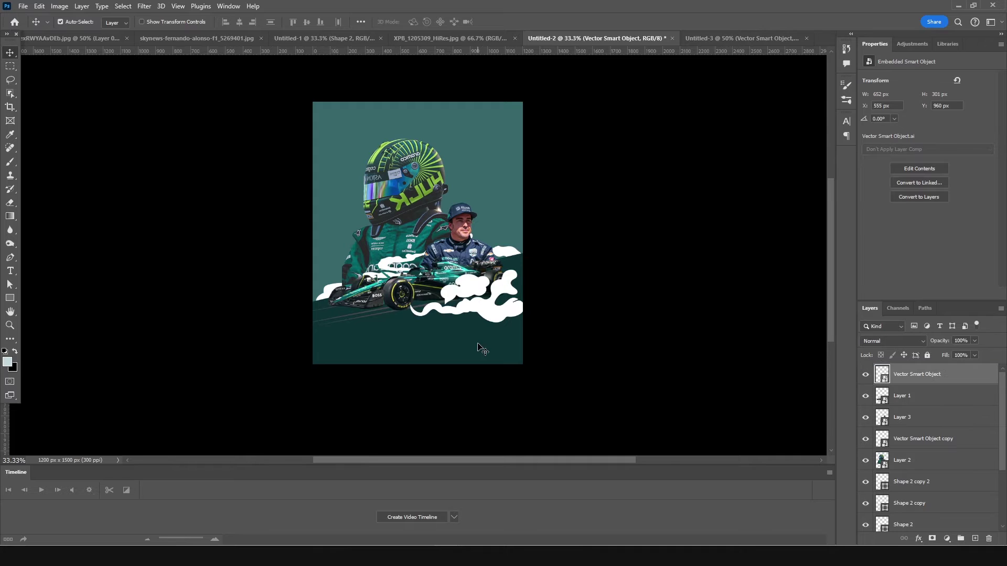
pyautogui.hotkey('ctrl', 't')
pyautogui.moveTo(520, 326); pyautogui.dragTo(480, 318)
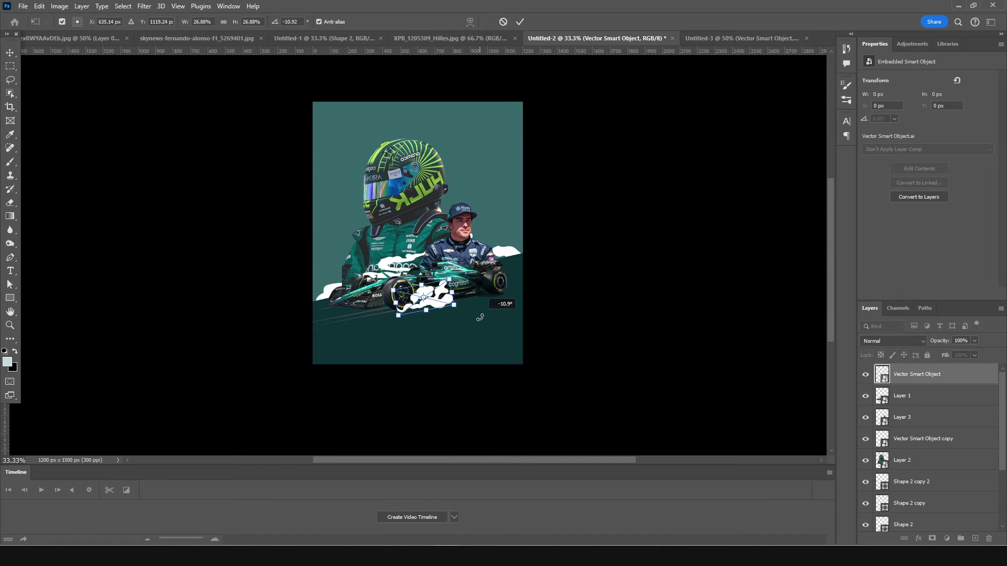
pyautogui.press('Return')
pyautogui.hotkey('ctrl', '+')
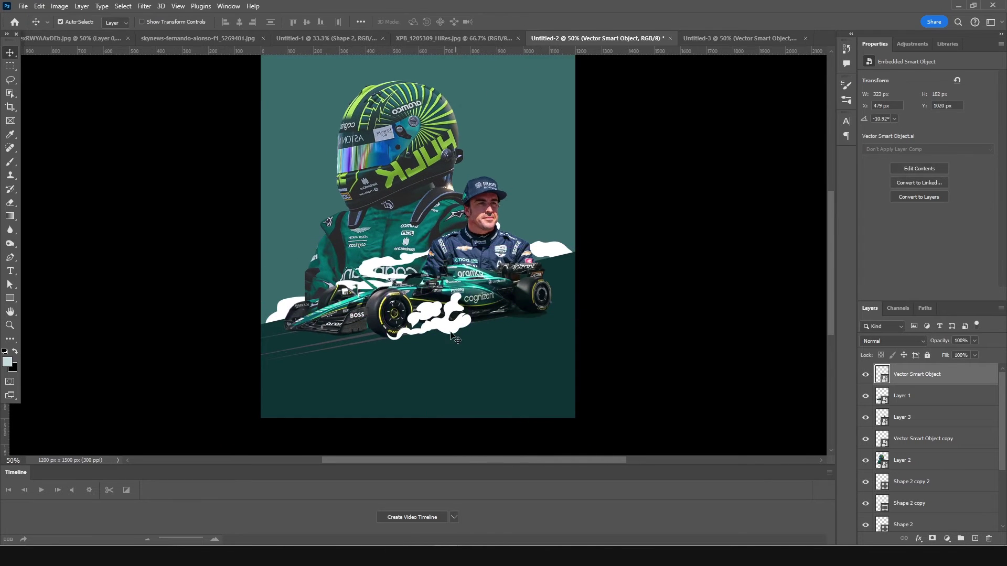
pyautogui.moveTo(448, 340); pyautogui.dragTo(552, 275)
# Shrink the duplicated cloud to 141 × 79 px so it trails behind the car
pyautogui.hotkey('ctrl', 't')
pyautogui.press('Return')
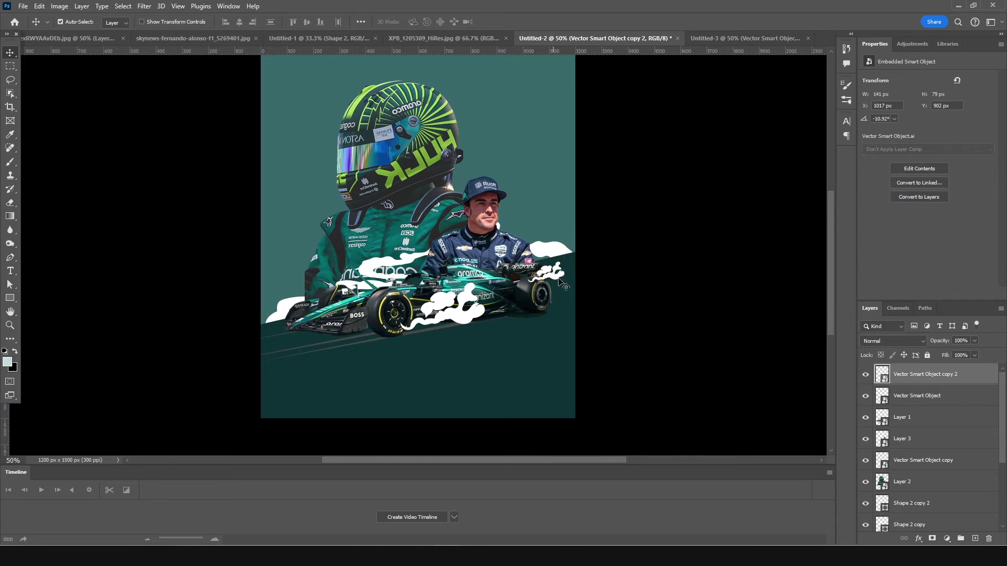
pyautogui.click(674, 346)
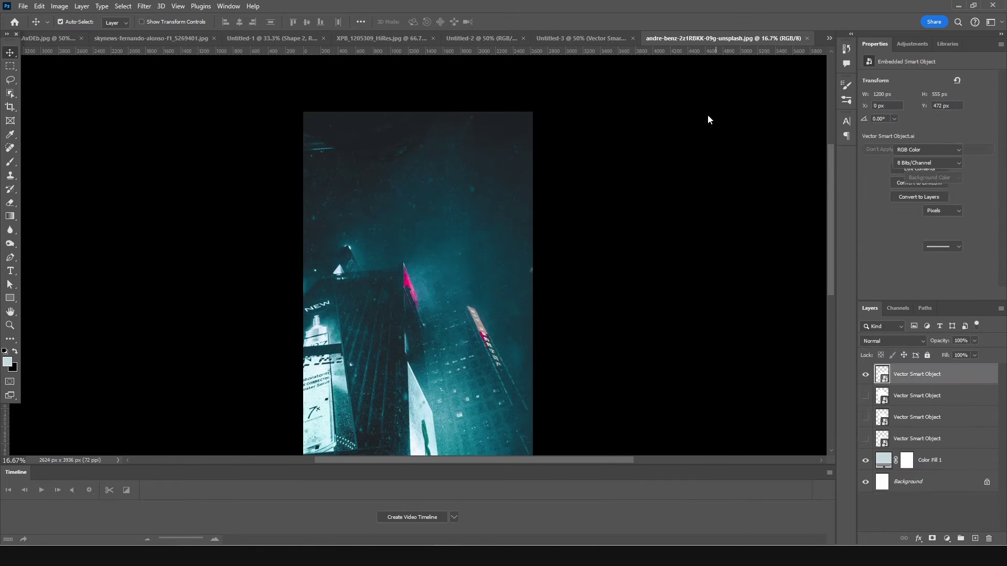
# Bring the dark teal backdrop photo in as Layer 4 above Color Fill 1, scaled to about 66%
pyautogui.moveTo(403, 261); pyautogui.dragTo(432, 216)
pyautogui.moveTo(888, 379); pyautogui.dragTo(894, 468)
pyautogui.hotkey('ctrl', 't')
pyautogui.hotkey('ctrl', '-')
pyautogui.hotkey('ctrl', '-')
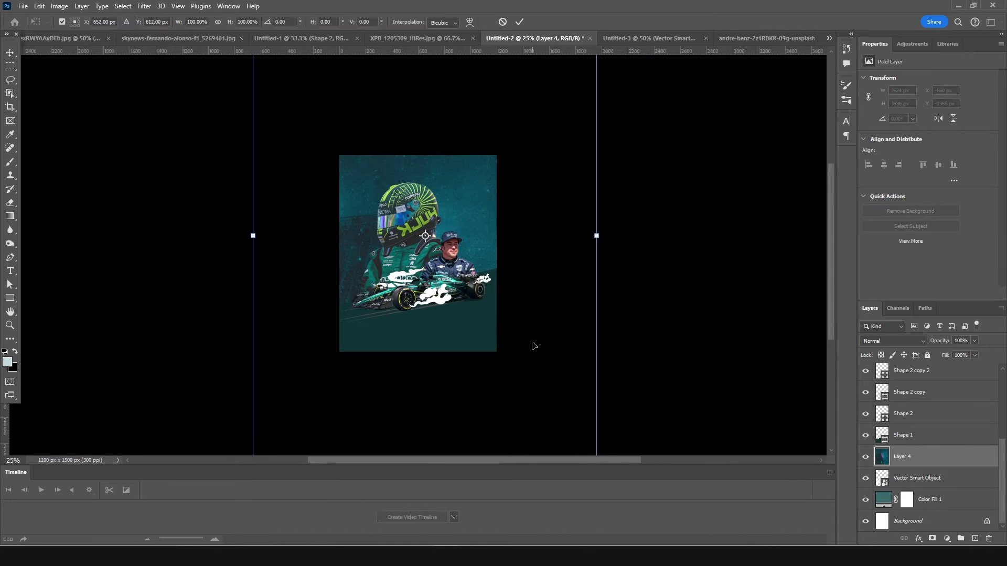
pyautogui.hotkey('ctrl', '-')
pyautogui.moveTo(536, 416); pyautogui.dragTo(496, 353)
pyautogui.moveTo(412, 272)
pyautogui.mouseDown()
pyautogui.moveTo(415, 260)
pyautogui.moveTo(424, 262)
pyautogui.mouseUp()
pyautogui.moveTo(505, 119); pyautogui.dragTo(508, 115)
pyautogui.moveTo(476, 266); pyautogui.dragTo(484, 257)
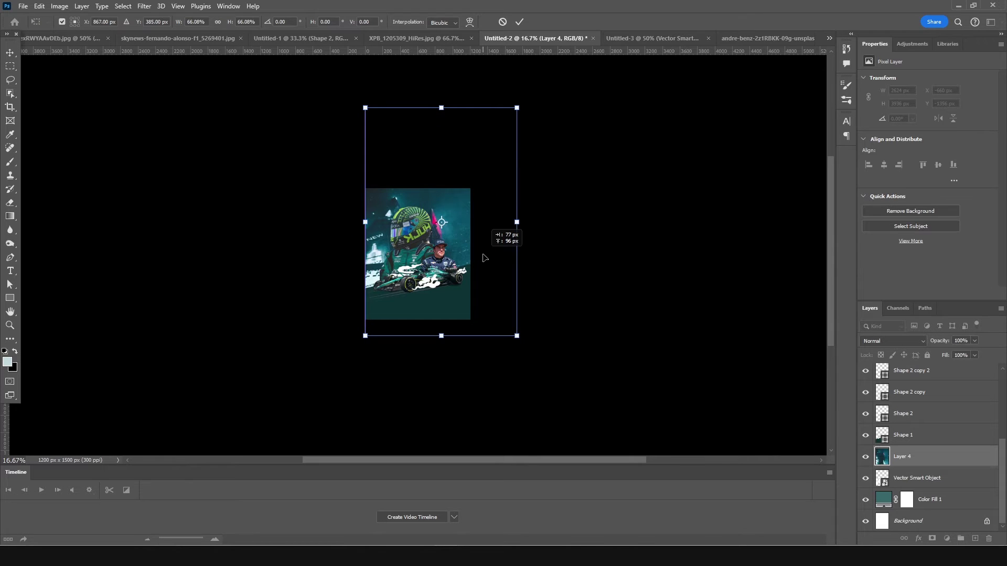
pyautogui.moveTo(483, 258); pyautogui.dragTo(484, 257)
pyautogui.press('Return')
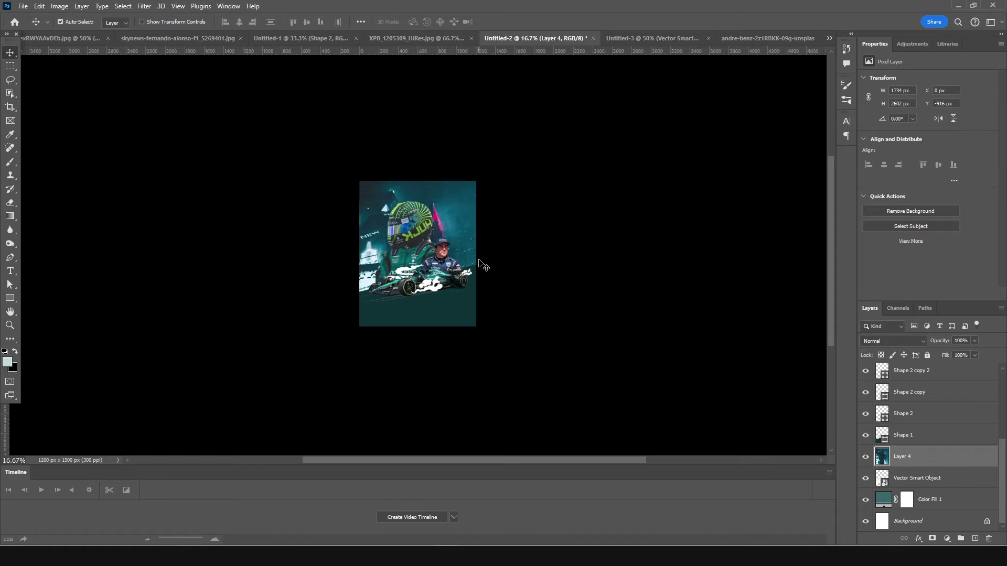
pyautogui.hotkey('ctrl', '+')
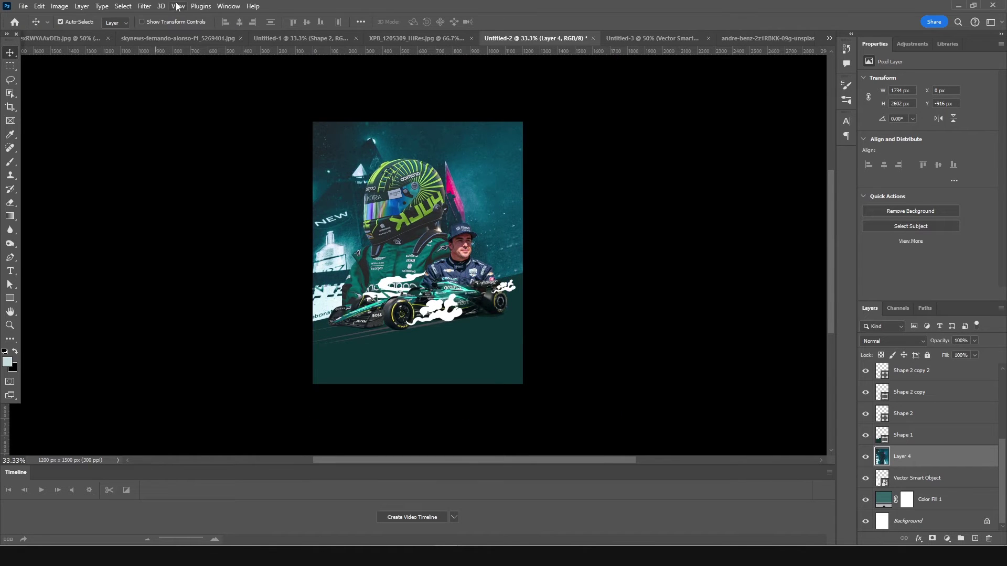
# Apply an 11 px Tilt-Shift blur to the backdrop, with the sharp band moved near the bottom
pyautogui.click(145, 6)
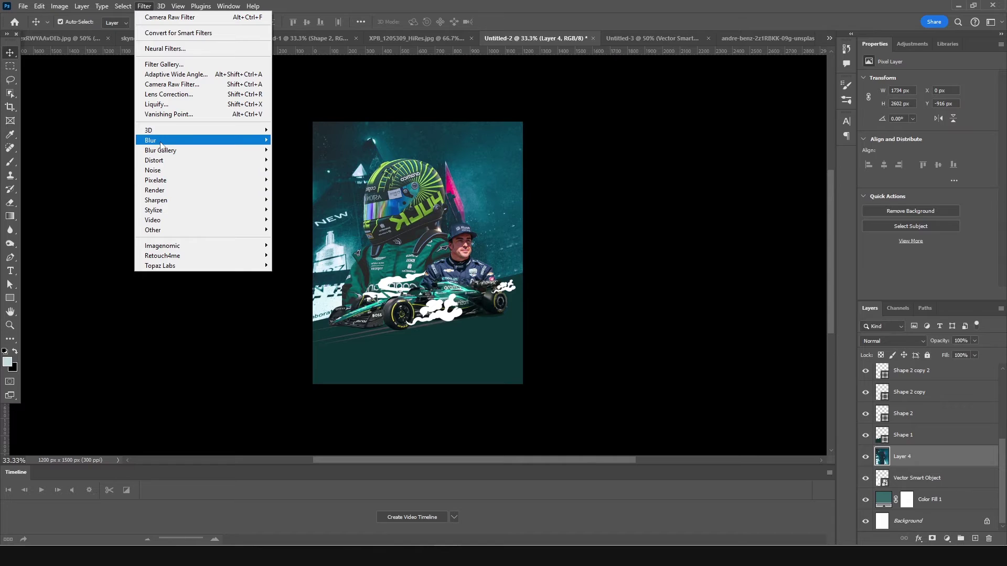
pyautogui.moveTo(252, 140)
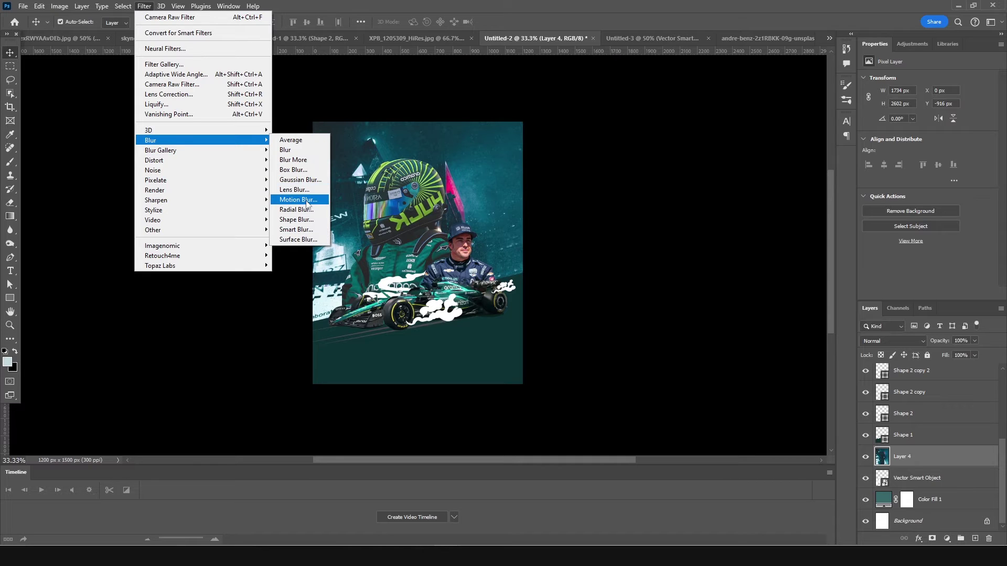
pyautogui.moveTo(196, 153)
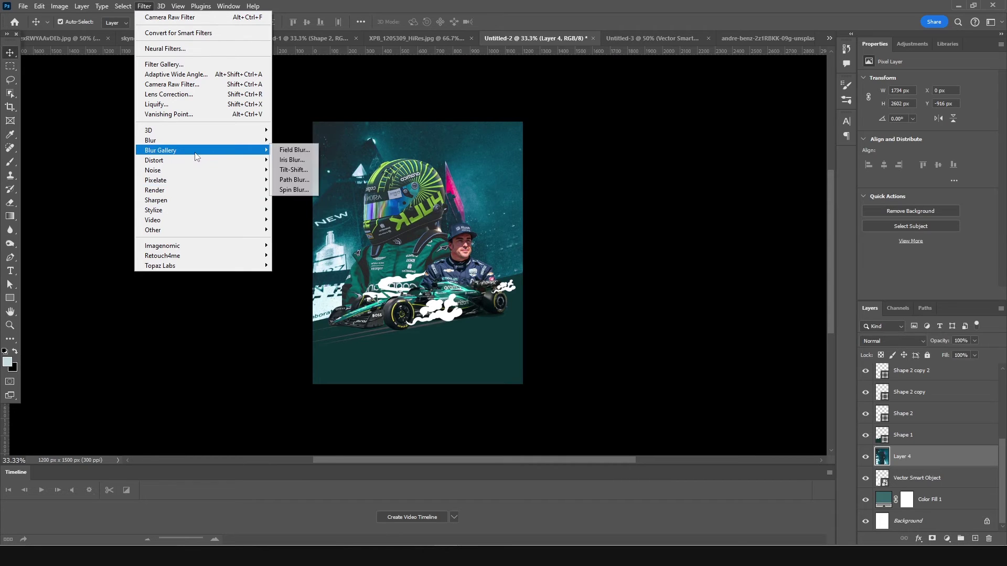
pyautogui.click(300, 171)
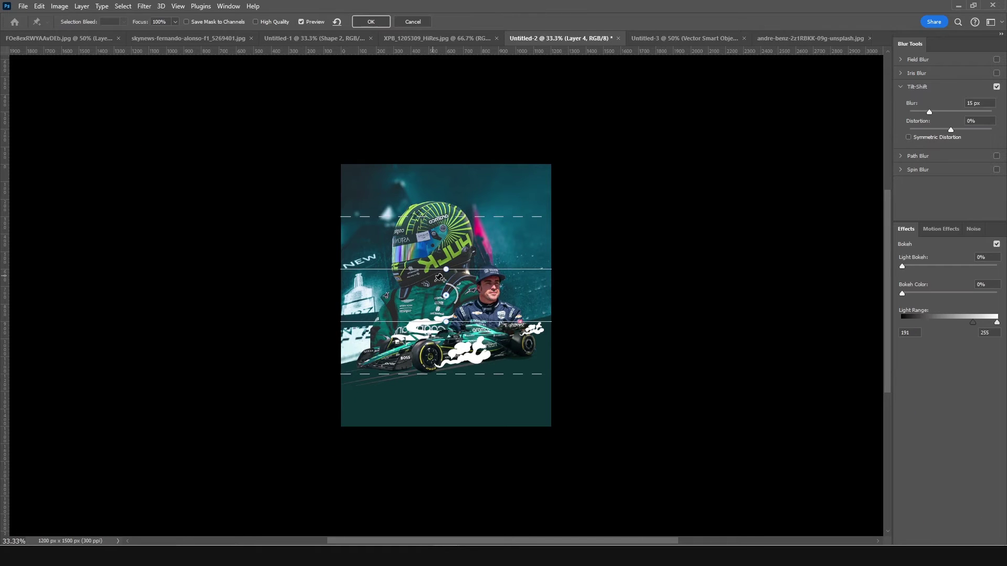
pyautogui.moveTo(446, 296); pyautogui.dragTo(440, 363)
pyautogui.moveTo(446, 310); pyautogui.dragTo(439, 421)
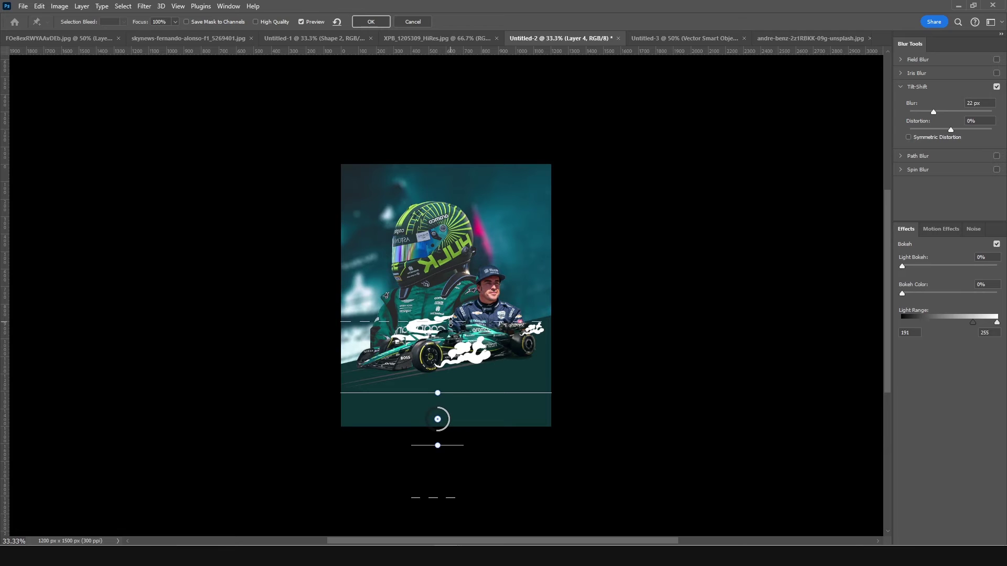
pyautogui.moveTo(443, 430); pyautogui.dragTo(451, 422)
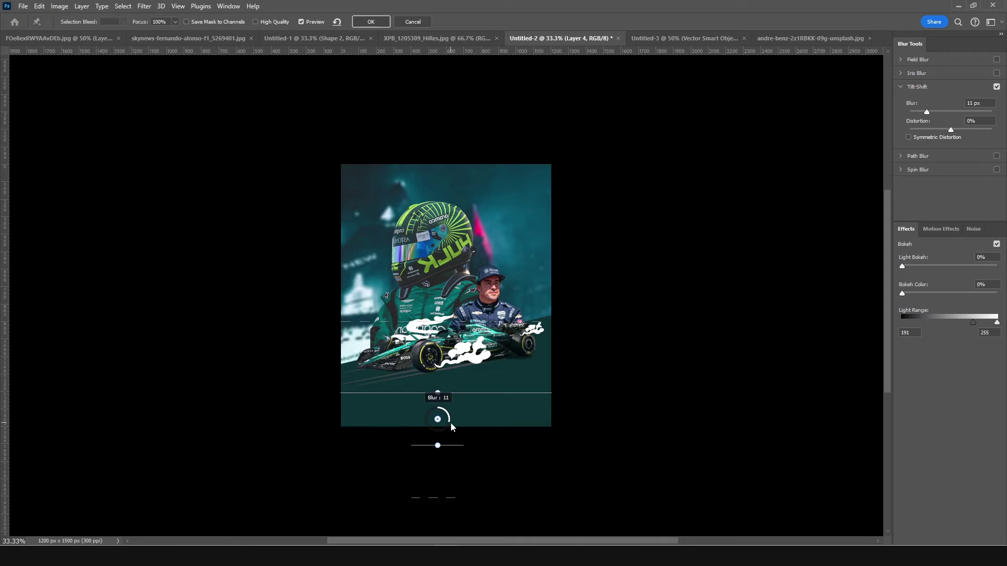
pyautogui.click(371, 22)
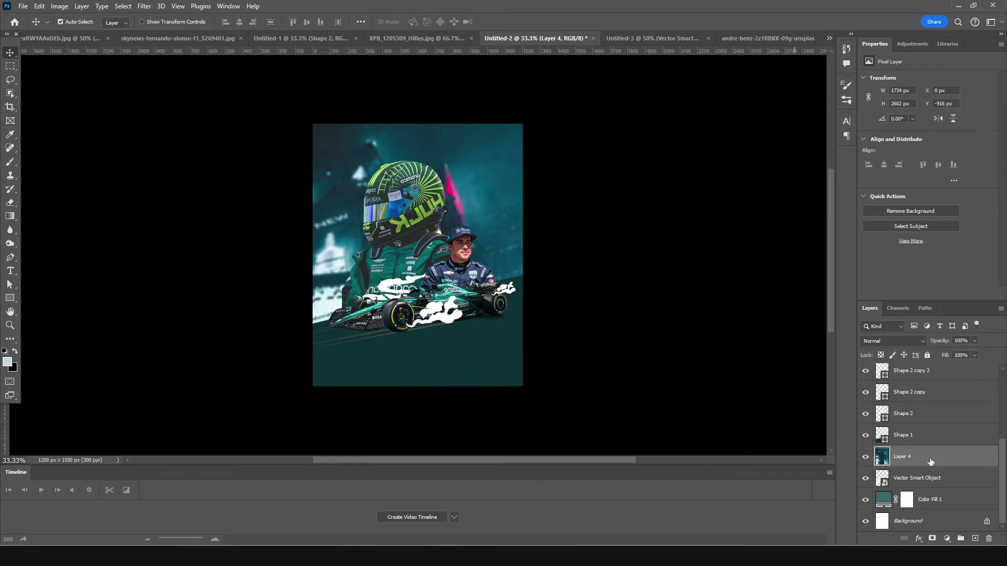
# In Camera Raw on Layer 2, set Highlights to -100 and Shadows to +51
pyautogui.scroll(3, 926, 455)
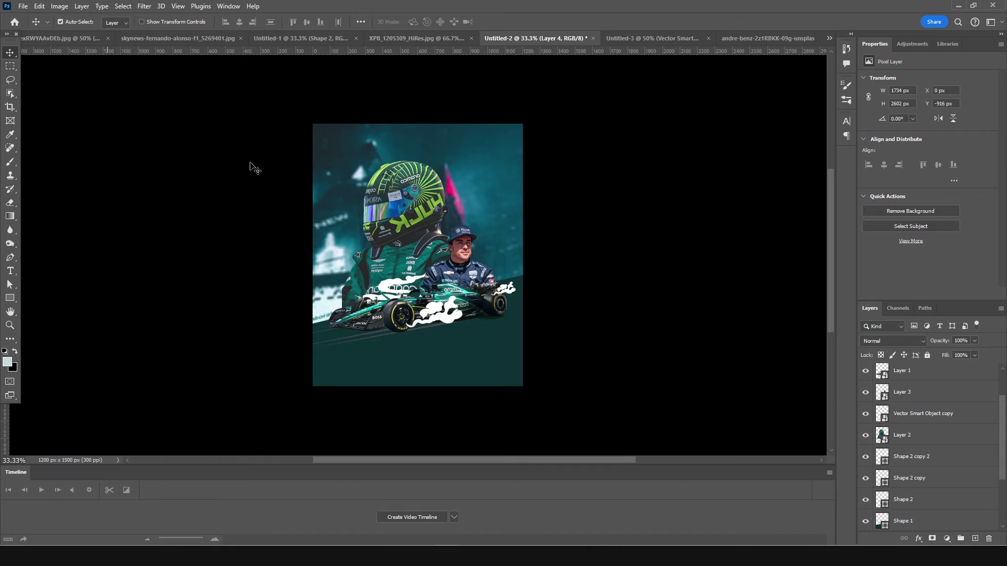
pyautogui.click(410, 223)
pyautogui.click(144, 5)
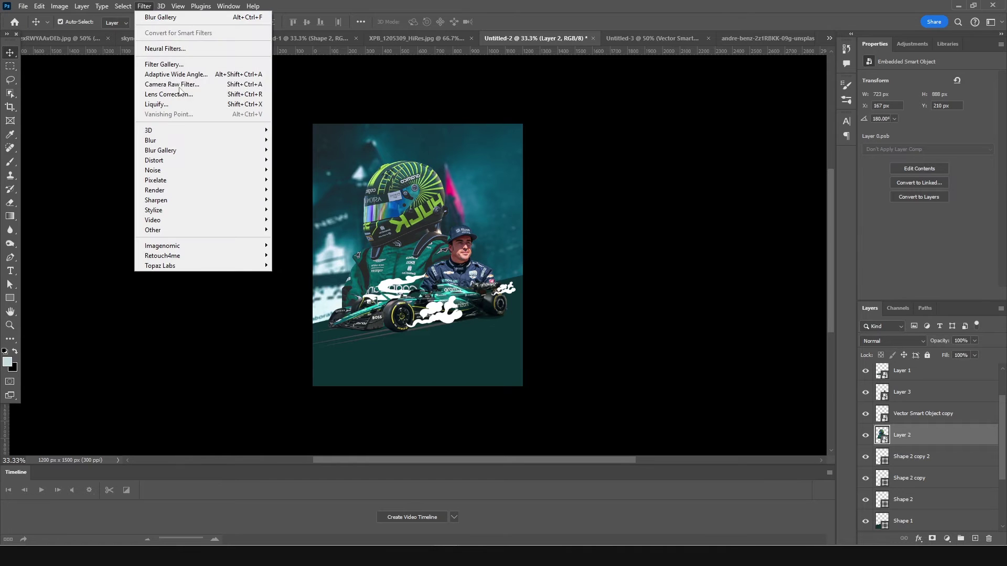
pyautogui.click(178, 85)
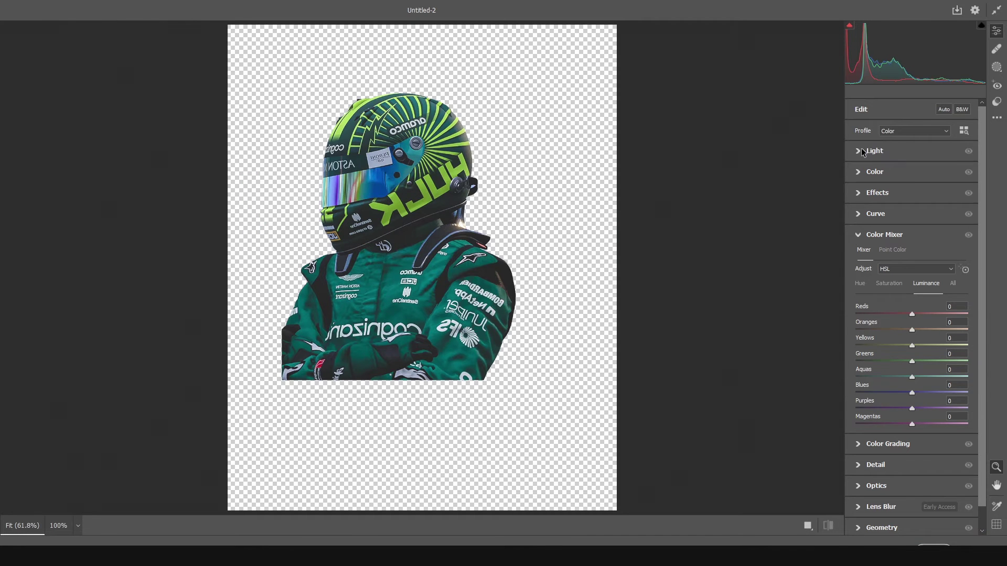
pyautogui.click(862, 152)
pyautogui.moveTo(867, 206); pyautogui.dragTo(855, 206)
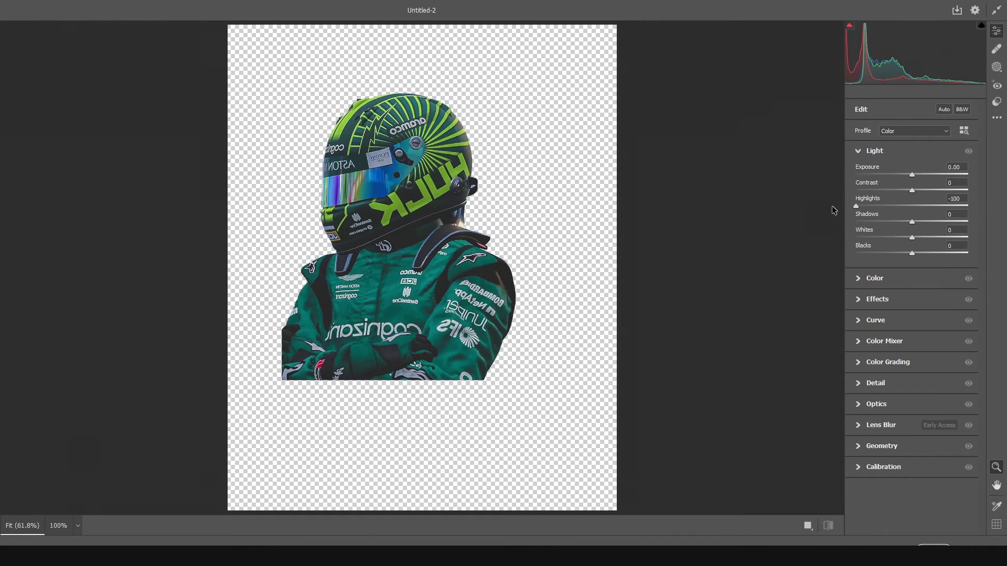
pyautogui.click(940, 221)
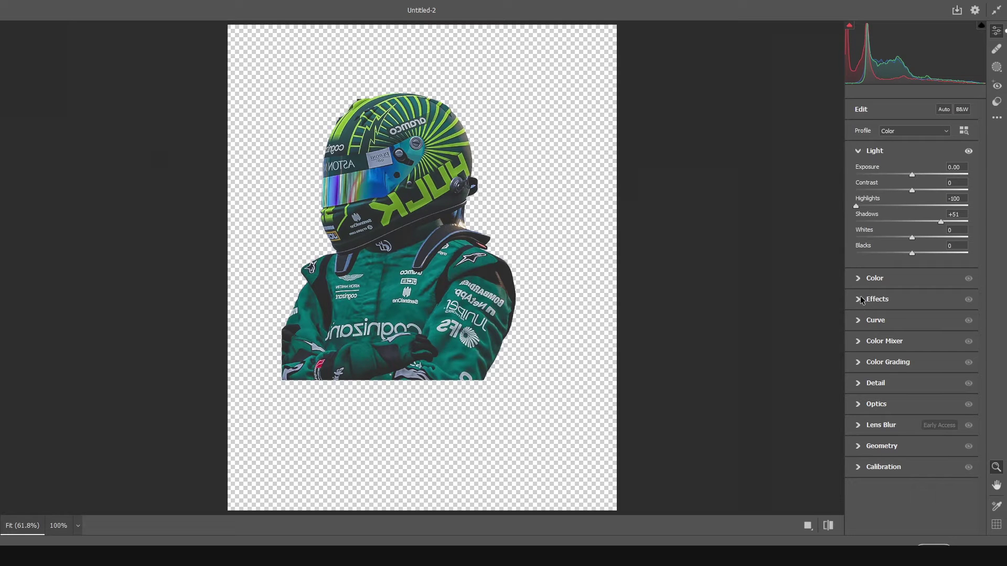
# Add Texture and Clarity +76 and Vibrance -46 to the helmeted driver, then select Layer 3
pyautogui.click(864, 303)
pyautogui.click(955, 231)
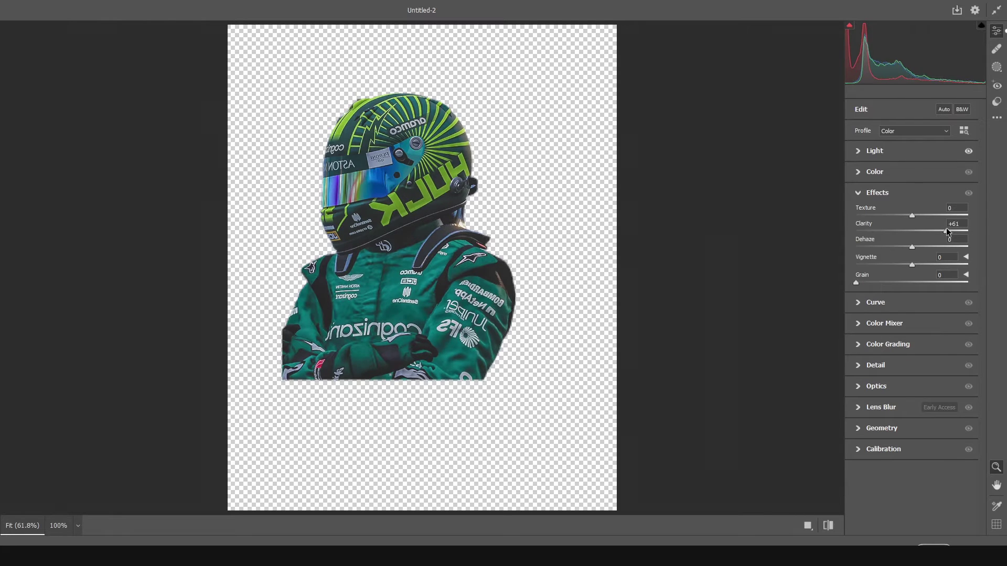
pyautogui.click(955, 216)
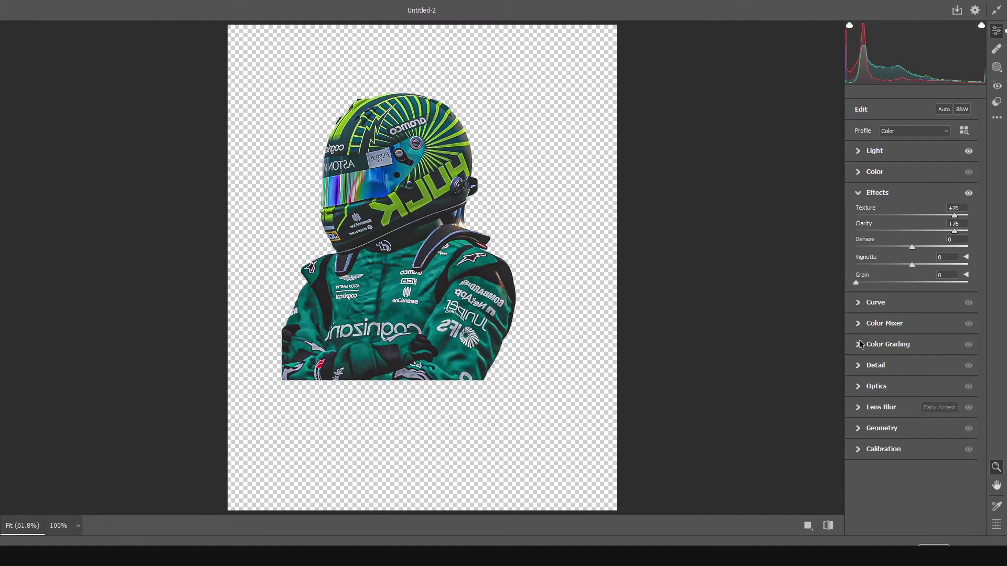
pyautogui.click(873, 172)
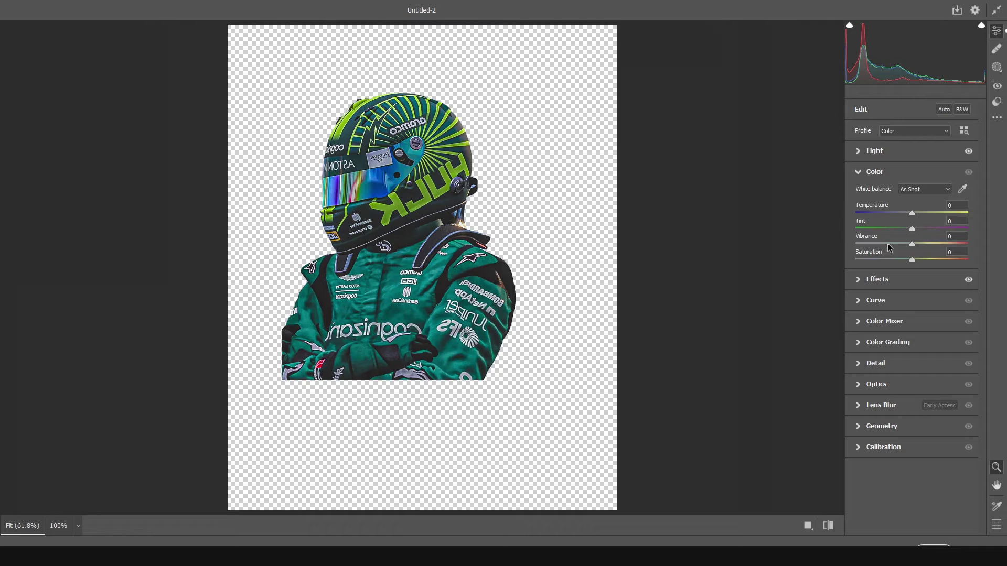
pyautogui.moveTo(895, 244); pyautogui.dragTo(887, 245)
pyautogui.click(946, 543)
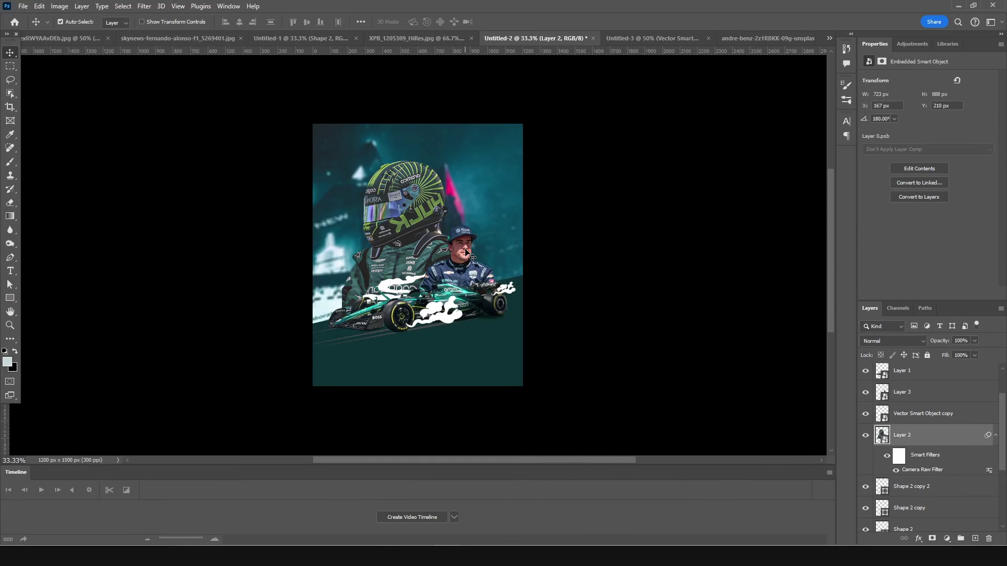
pyautogui.click(467, 253)
# Camera Raw the smiling driver using previous settings, with Shadows +74 and Exposure +0.45
pyautogui.click(145, 6)
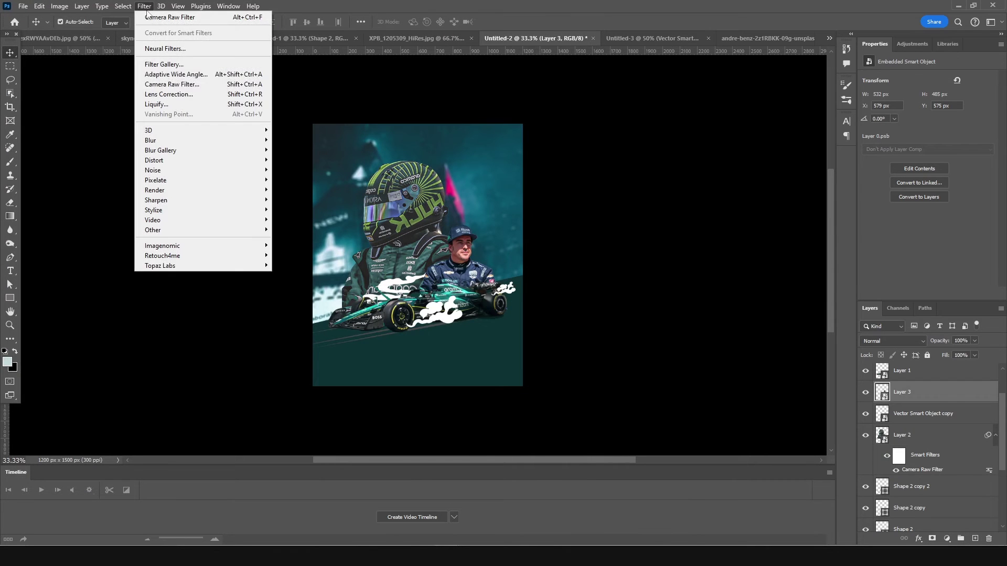
pyautogui.click(180, 84)
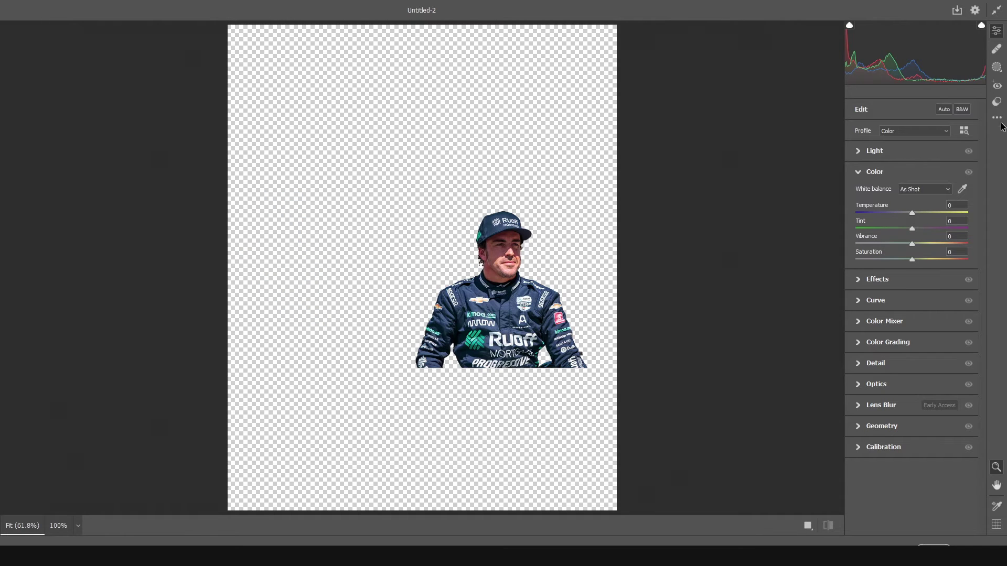
pyautogui.click(997, 118)
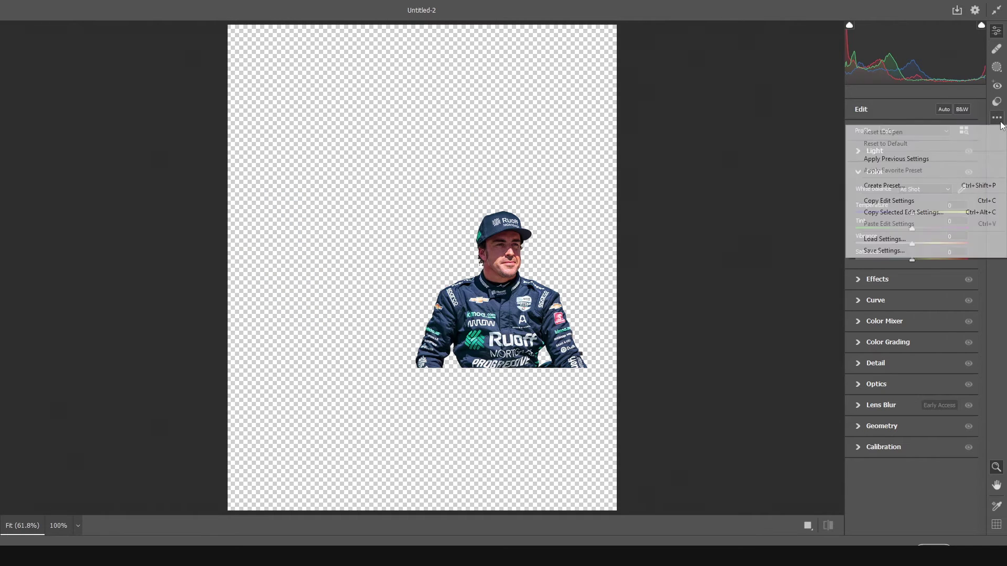
pyautogui.click(882, 158)
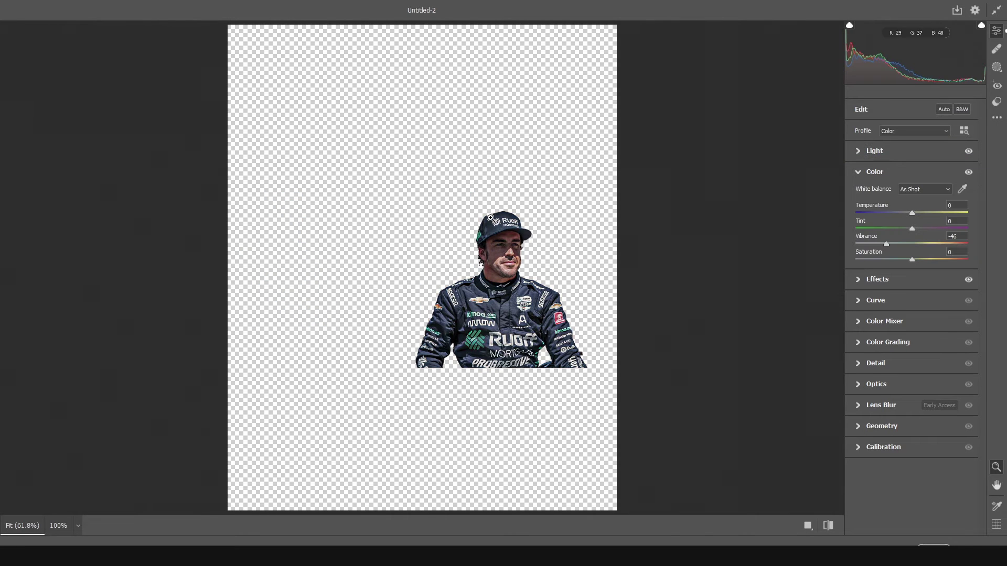
pyautogui.click(859, 151)
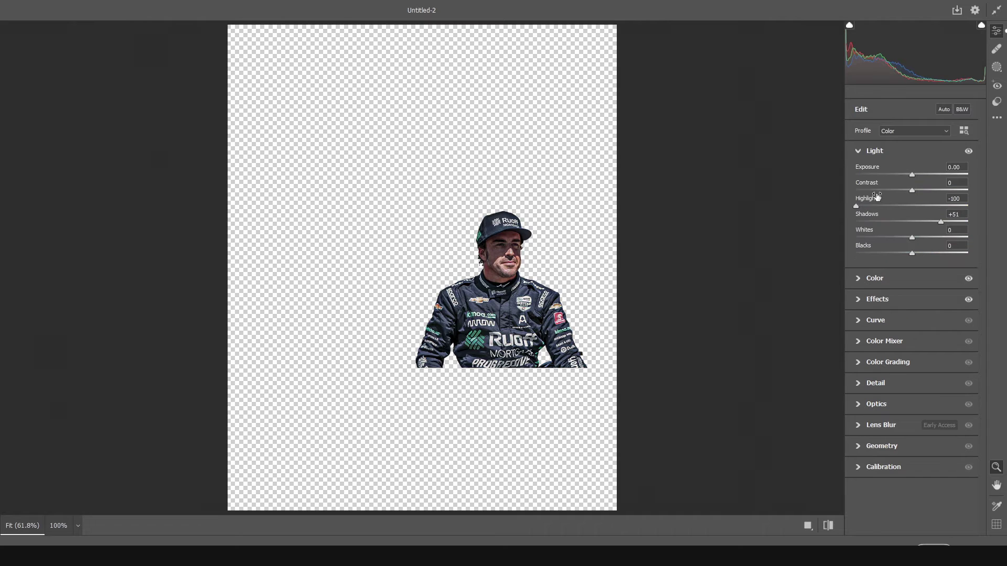
pyautogui.moveTo(950, 227); pyautogui.dragTo(954, 223)
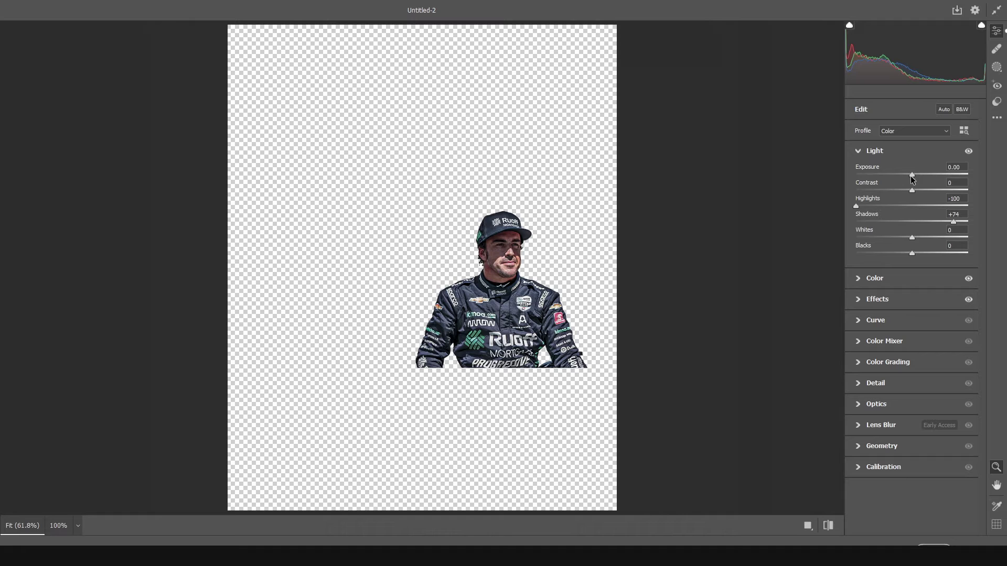
pyautogui.moveTo(913, 175); pyautogui.dragTo(917, 175)
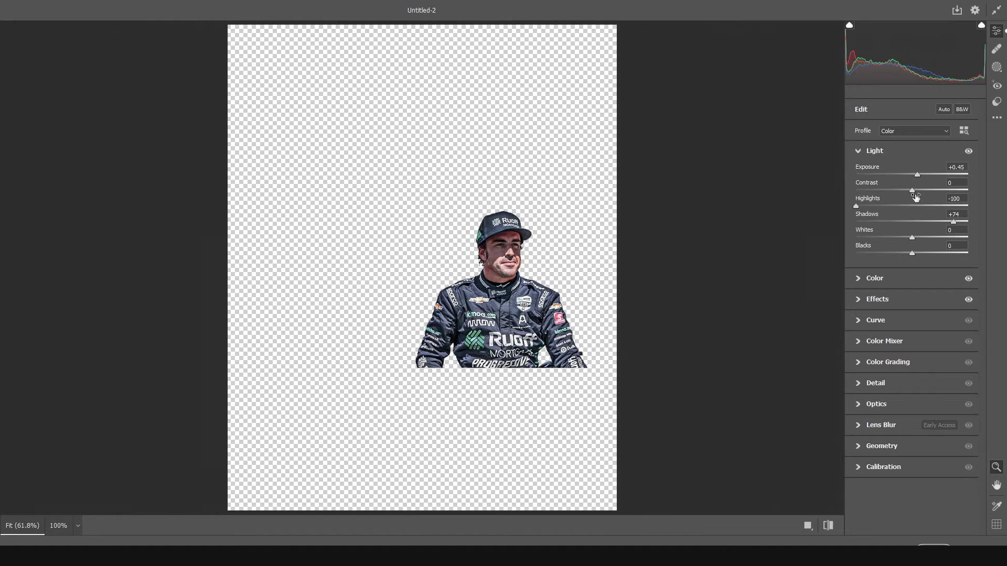
pyautogui.click(944, 538)
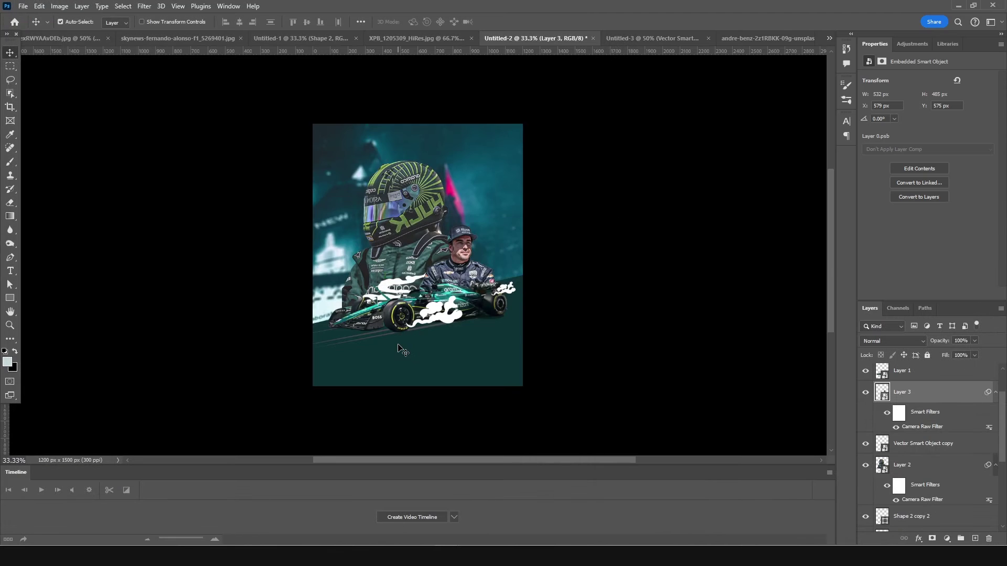
# Apply the same Camera Raw settings to the car layer, Layer 1
pyautogui.click(400, 316)
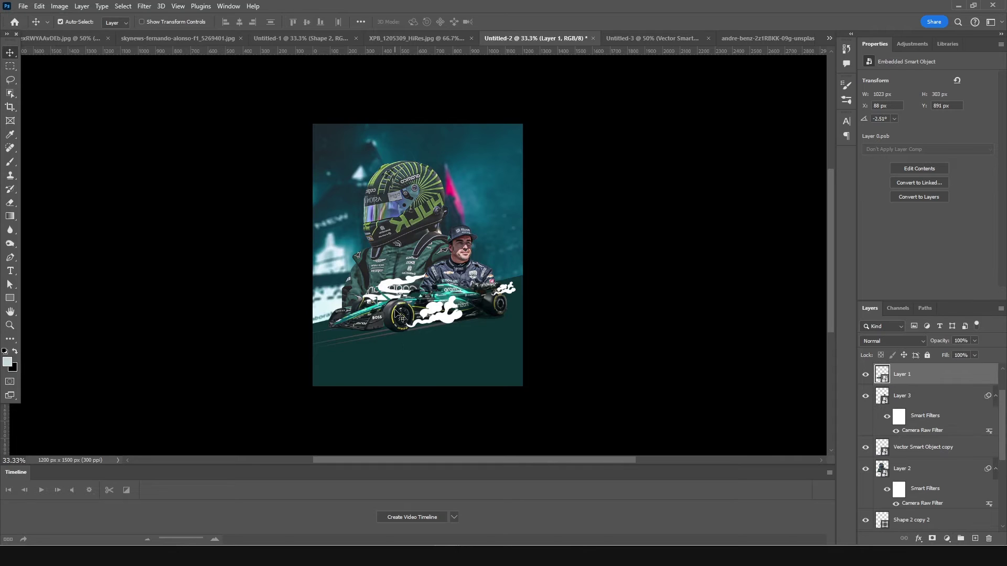
pyautogui.click(145, 8)
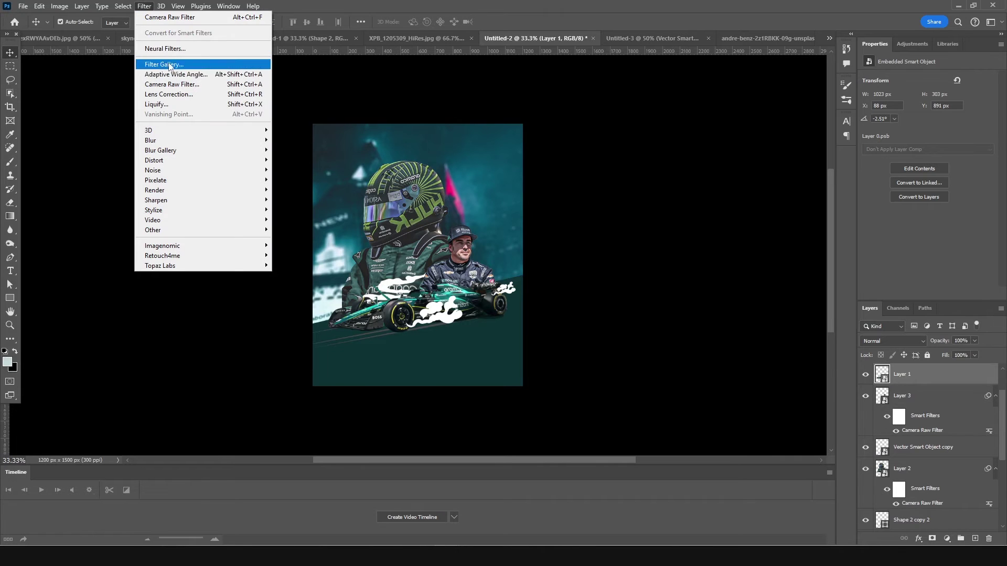
pyautogui.click(172, 84)
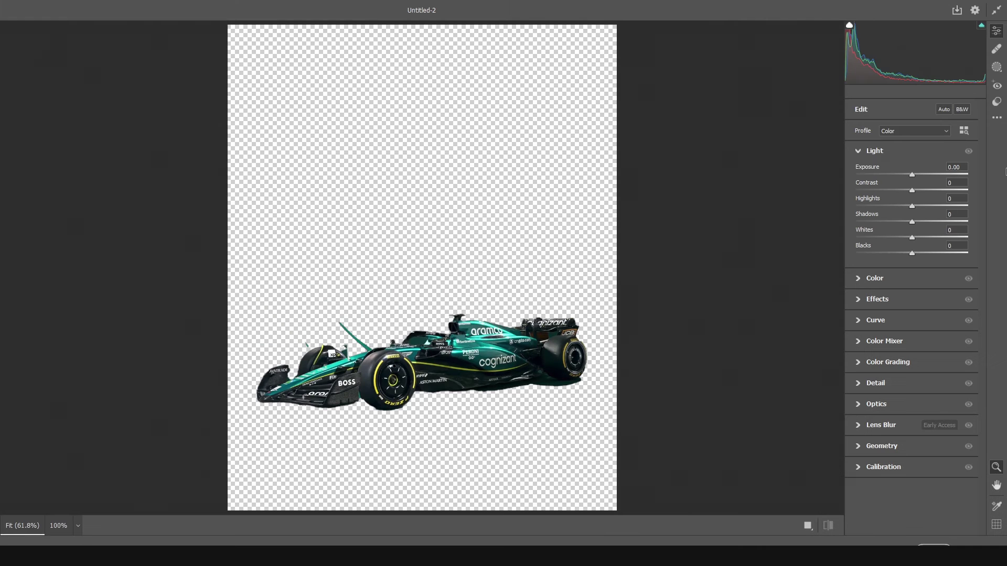
pyautogui.click(996, 117)
pyautogui.click(881, 159)
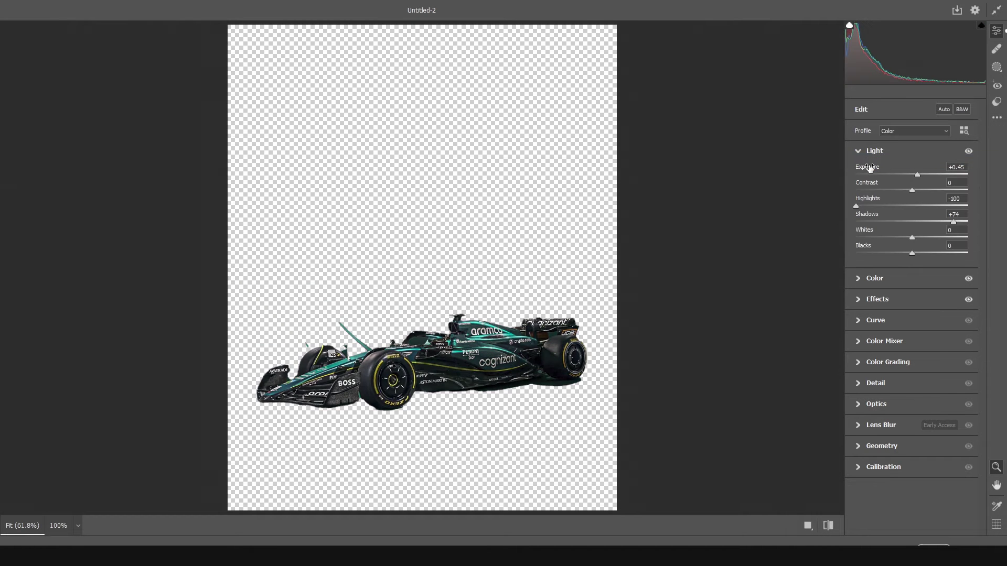
pyautogui.click(934, 544)
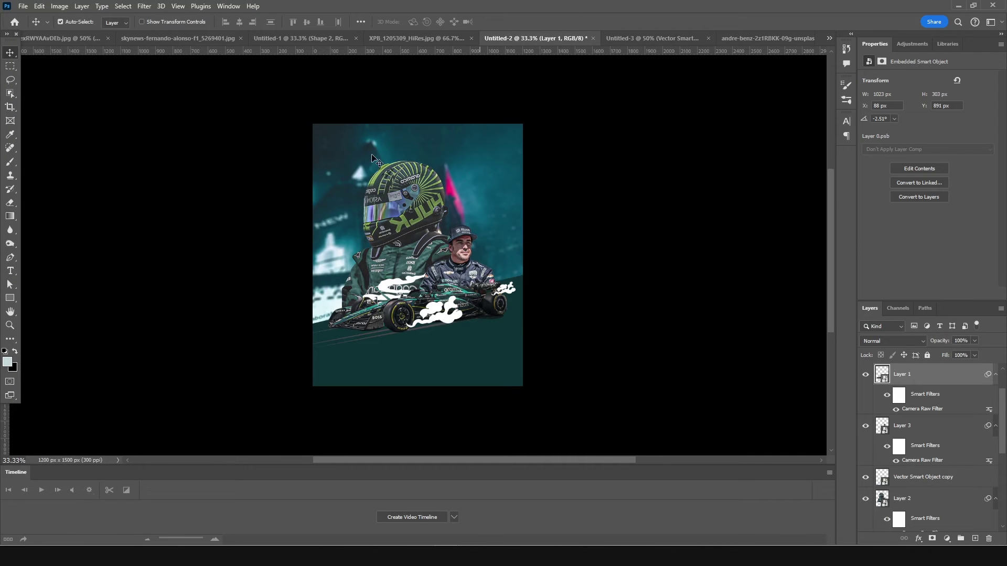
pyautogui.scroll(2, 953, 406)
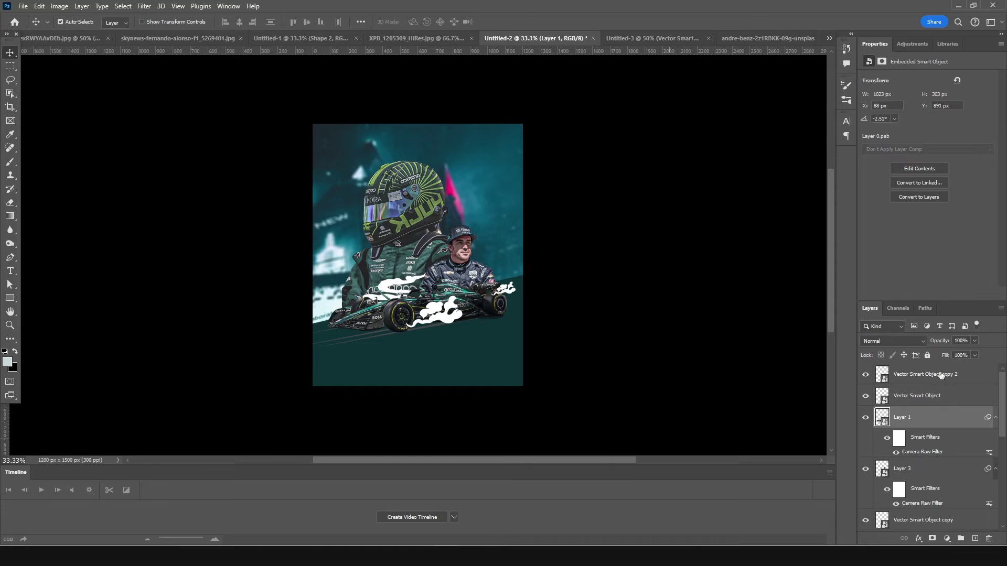
# Add a Color Lookup layer loading windyaqua.CUBE above Vector Smart Object copy 2
pyautogui.click(923, 375)
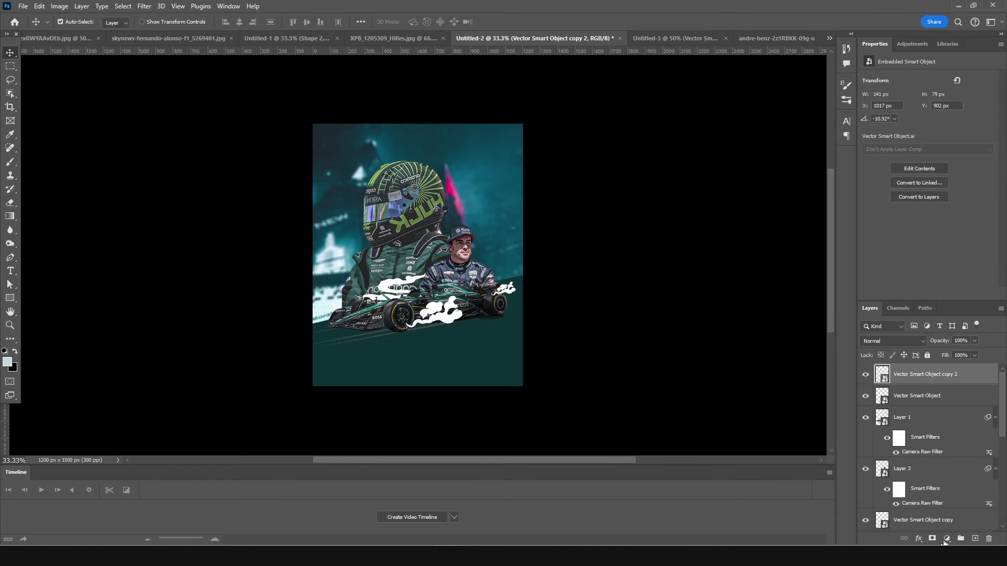
pyautogui.click(946, 539)
pyautogui.click(934, 487)
pyautogui.click(933, 83)
pyautogui.scroll(5, 933, 157)
pyautogui.click(902, 96)
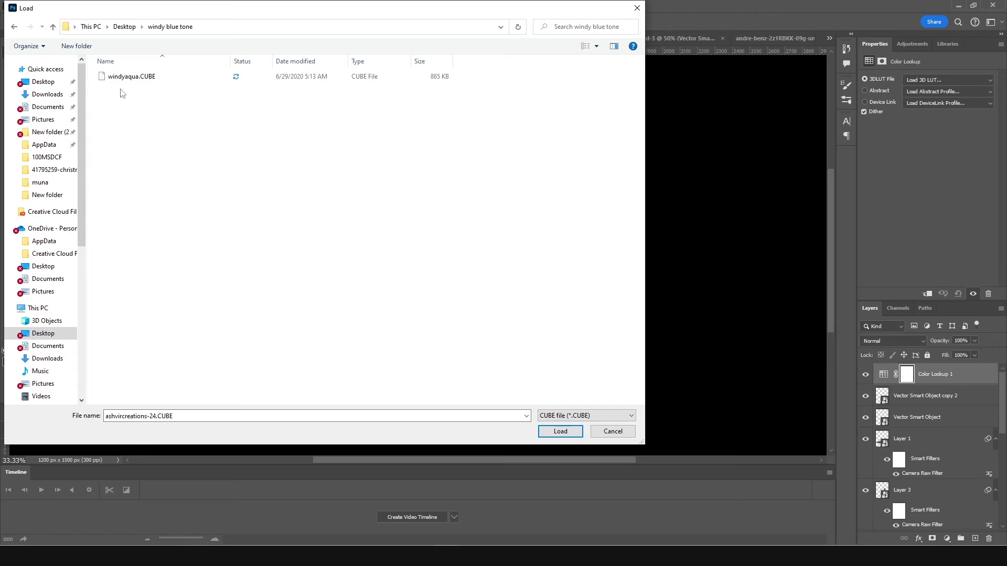
pyautogui.click(136, 78)
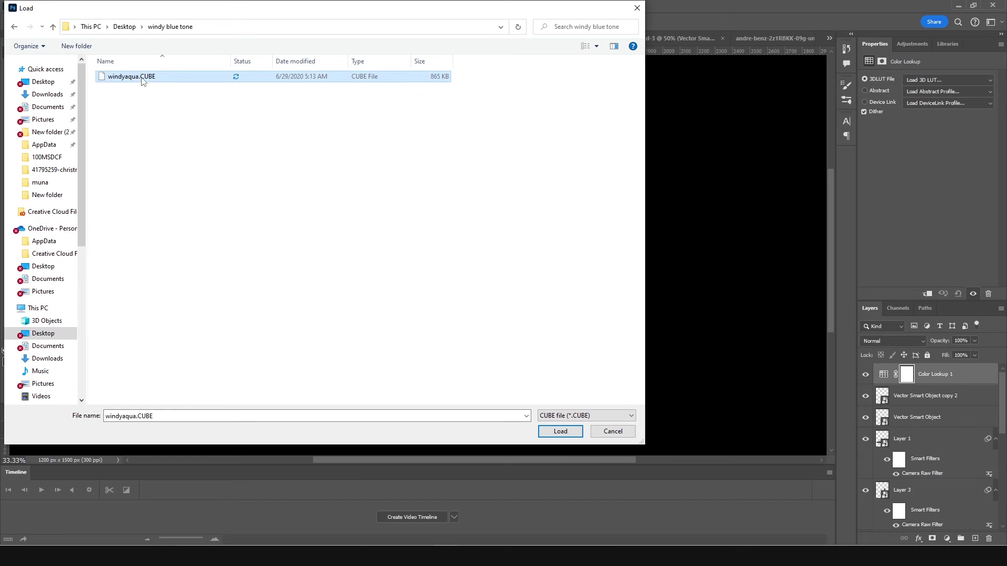
pyautogui.click(560, 431)
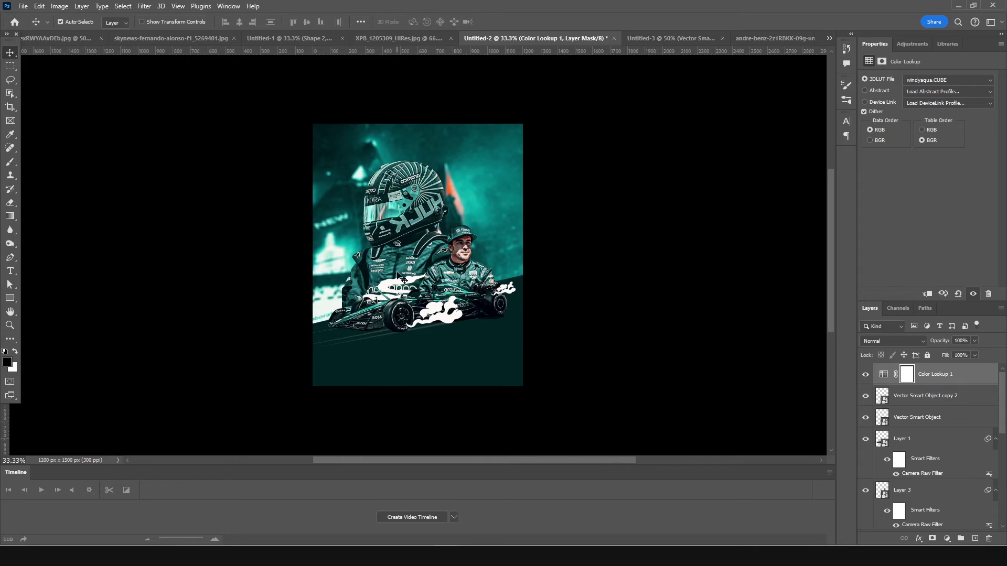
# Create an empty Layer 5 below the lookup layer and pick the Brush tool
pyautogui.click(459, 292)
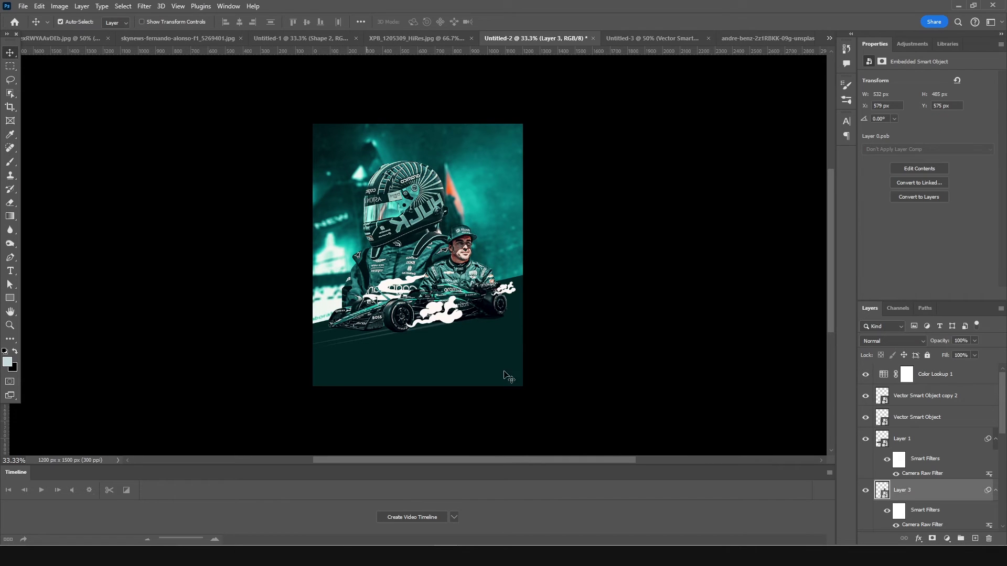
pyautogui.click(923, 397)
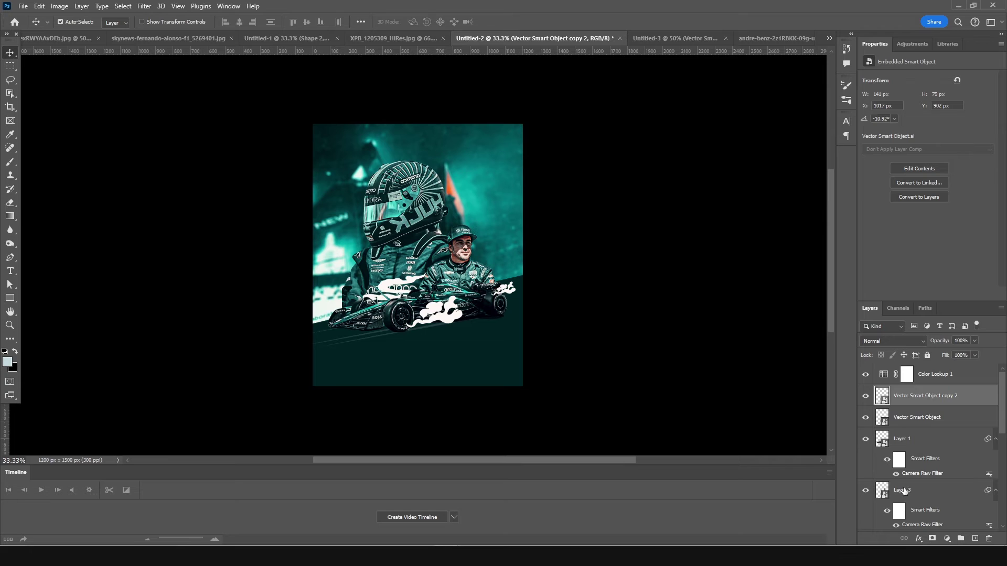
pyautogui.click(975, 539)
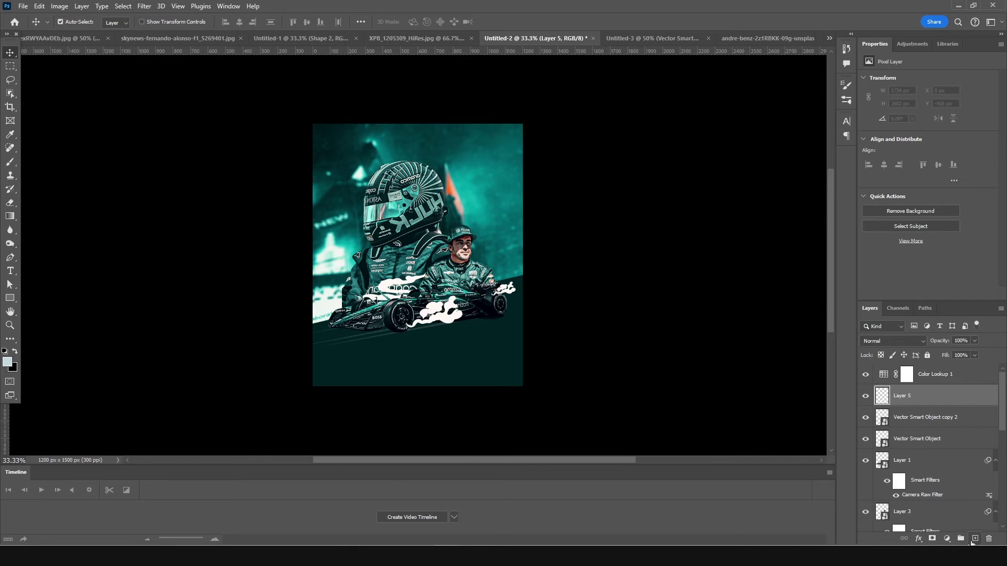
pyautogui.press('b')
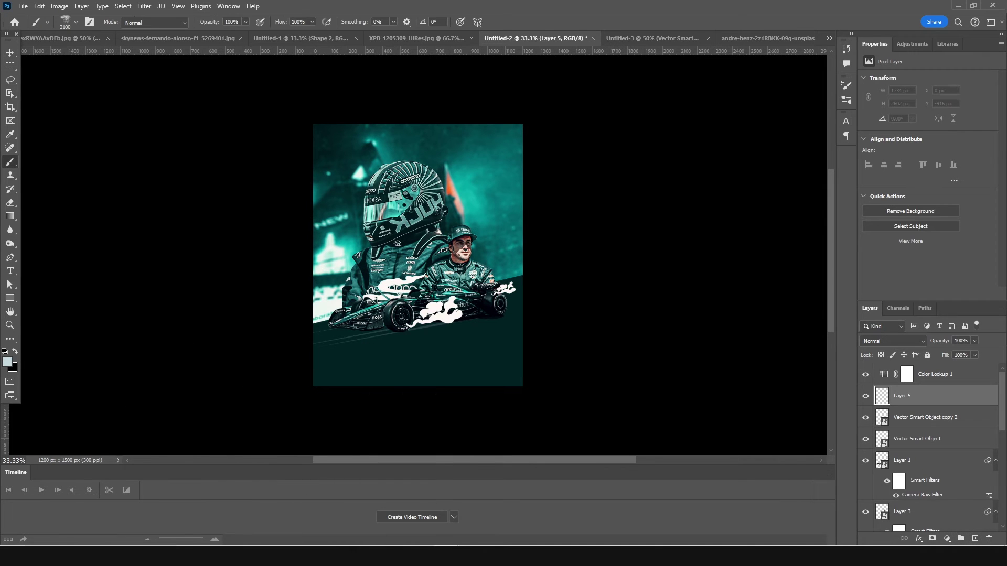
pyautogui.click(66, 22)
# Set up a #c7dade Soft Round brush at 29% opacity, 65% flow, with Layer 5 in Screen
pyautogui.moveTo(200, 188); pyautogui.dragTo(197, 115)
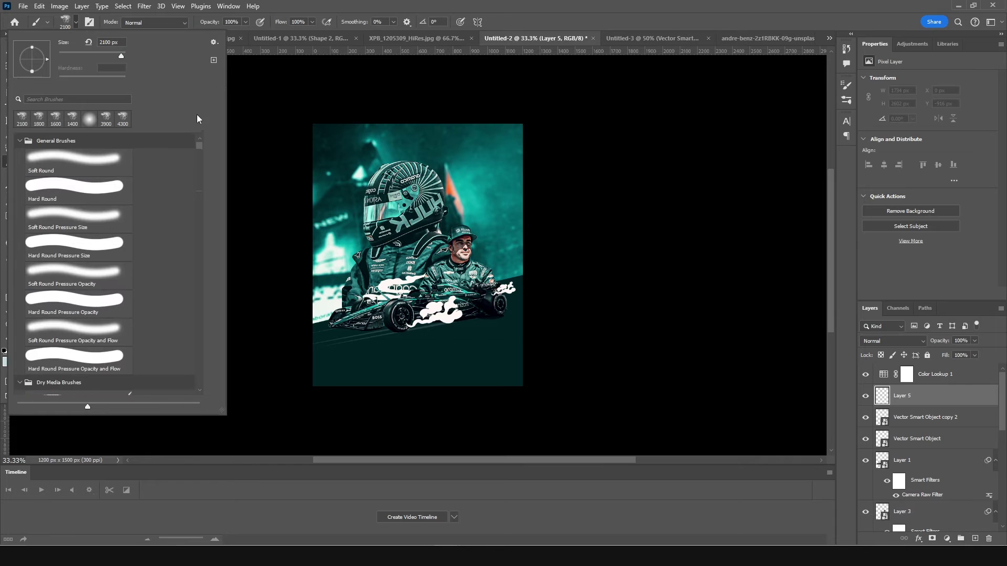
pyautogui.doubleClick(80, 159)
pyautogui.click(8, 362)
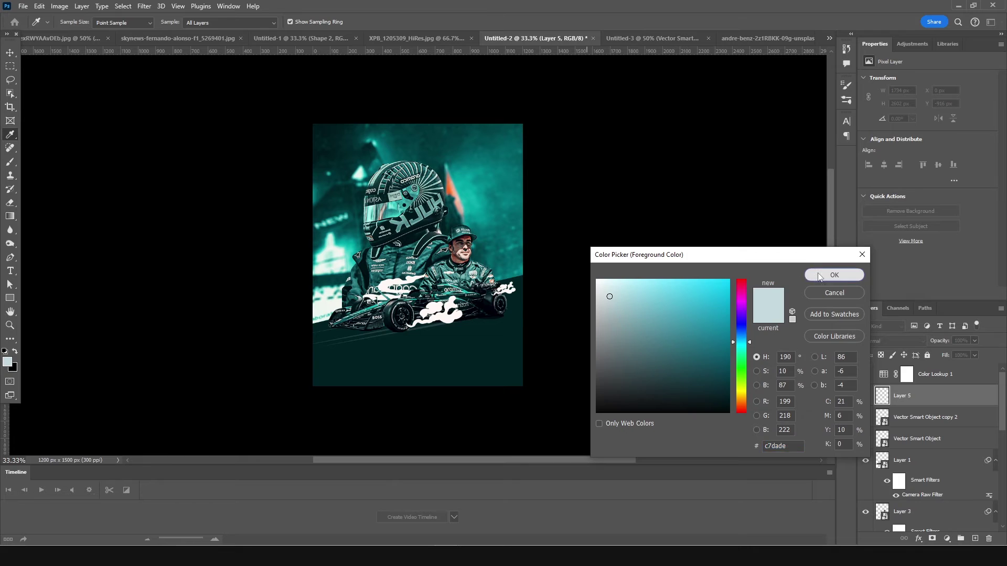
pyautogui.click(834, 275)
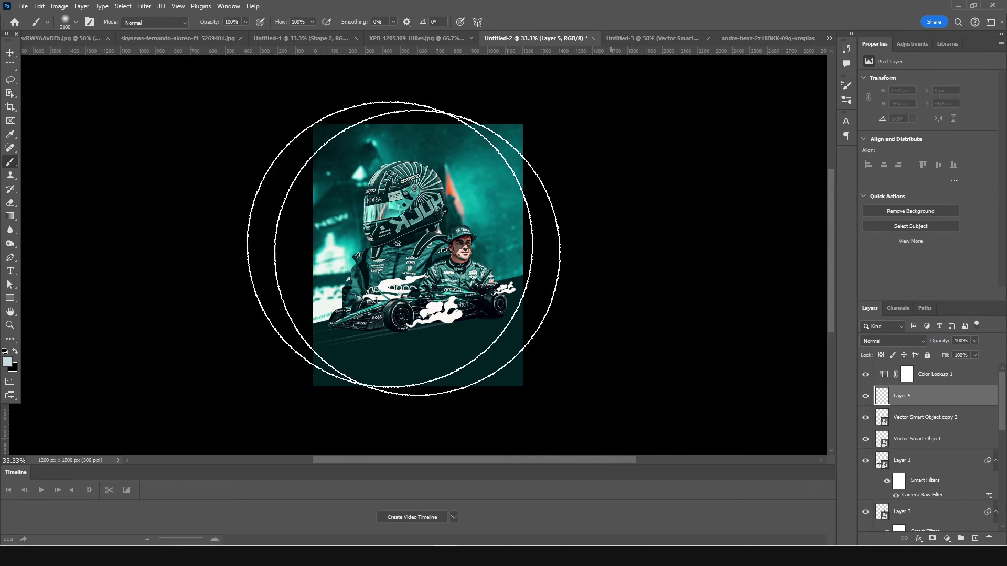
pyautogui.click(887, 344)
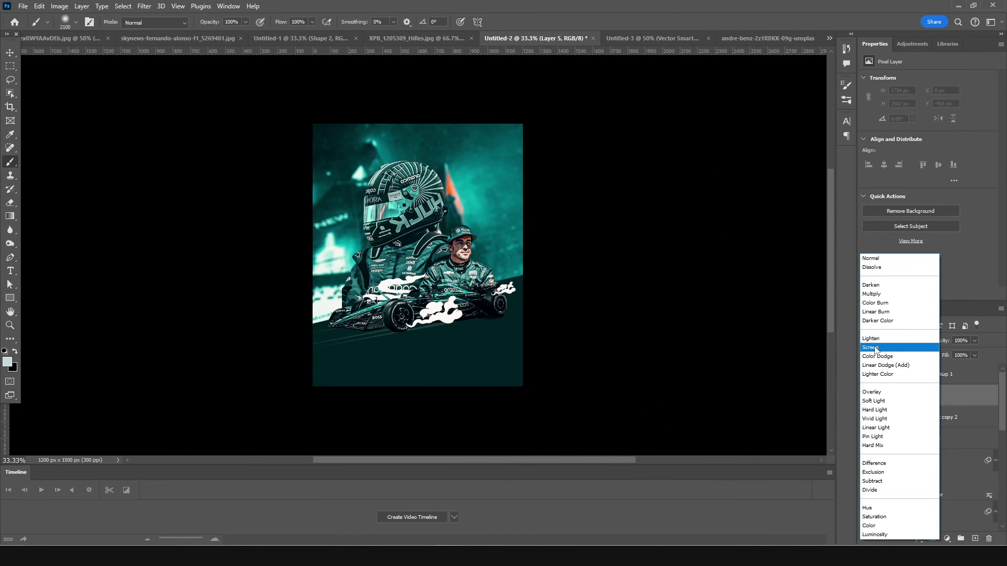
pyautogui.click(874, 348)
pyautogui.click(246, 22)
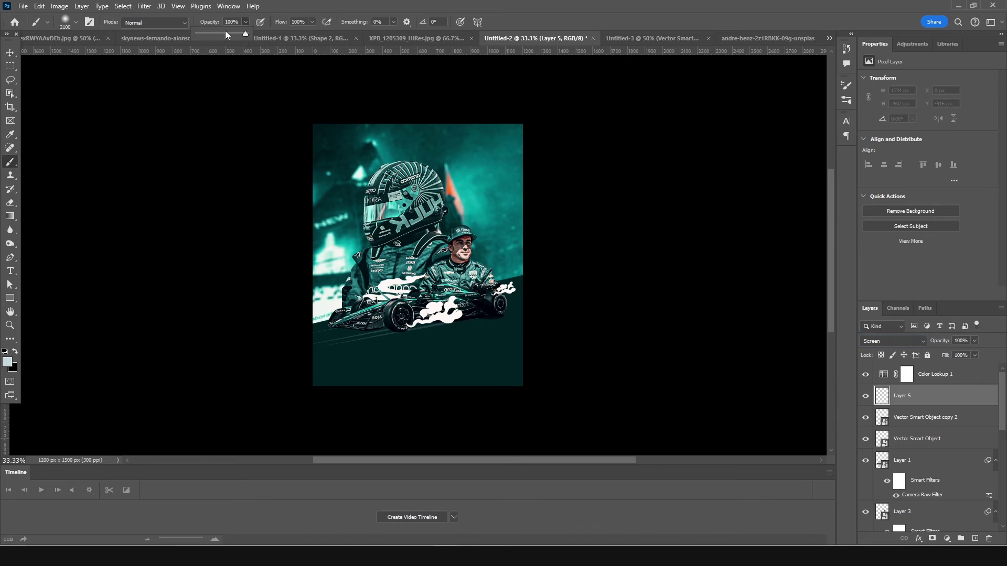
pyautogui.click(212, 33)
pyautogui.click(312, 22)
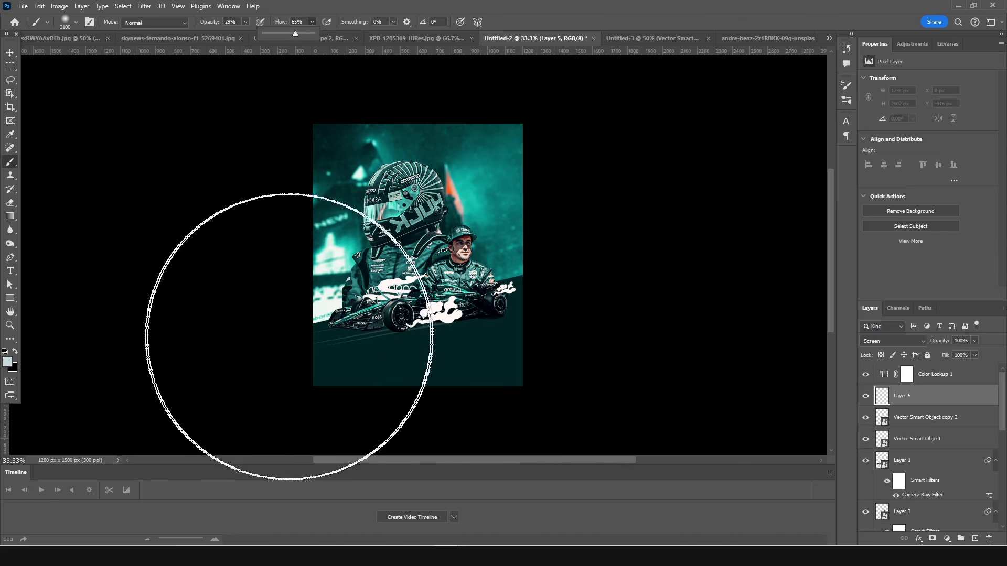
pyautogui.click(909, 396)
pyautogui.press('[')
pyautogui.press('[')
pyautogui.press('[')
pyautogui.press('[')
pyautogui.press('[')
pyautogui.press('[')
pyautogui.press('[')
pyautogui.press('[')
pyautogui.press('[')
pyautogui.press('[')
pyautogui.press('[')
pyautogui.press('[')
pyautogui.press('[')
pyautogui.press('[')
pyautogui.press('[')
pyautogui.press('[')
pyautogui.press('[')
pyautogui.press('[')
pyautogui.press('[')
pyautogui.press('[')
pyautogui.press('[')
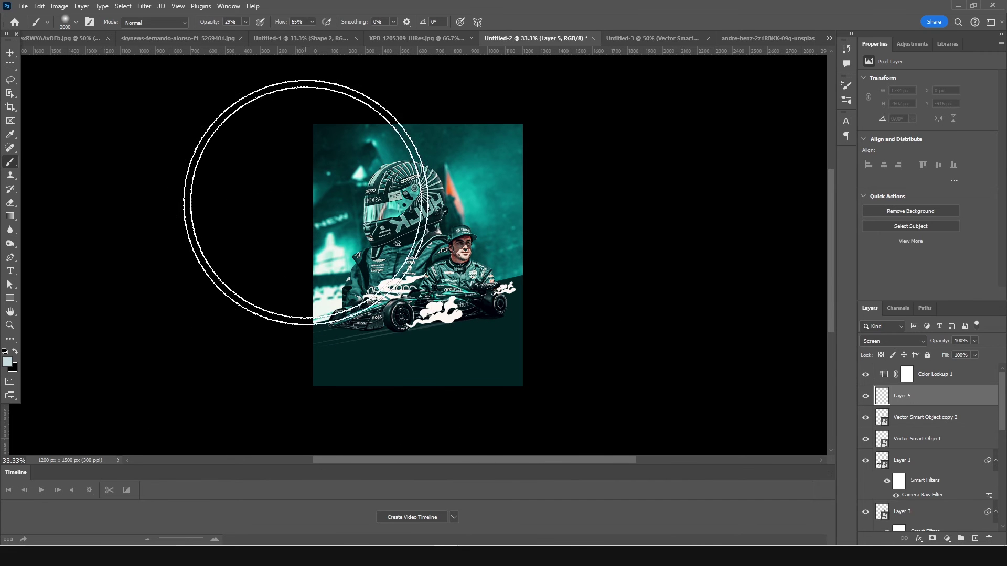
# Paint soft pale glow over the helmet, suit and upper-left of the poster
pyautogui.moveTo(375, 169)
pyautogui.mouseDown()
pyautogui.moveTo(361, 243)
pyautogui.moveTo(349, 195)
pyautogui.moveTo(354, 220)
pyautogui.mouseUp()
pyautogui.press(']')
pyautogui.press(']')
pyautogui.press(']')
pyautogui.press(']')
pyautogui.press(']')
pyautogui.press(']')
pyautogui.press(']')
pyautogui.moveTo(354, 266)
pyautogui.mouseDown()
pyautogui.moveTo(341, 280)
pyautogui.moveTo(347, 294)
pyautogui.mouseUp()
pyautogui.moveTo(345, 268); pyautogui.dragTo(341, 286)
pyautogui.press('[')
pyautogui.press('[')
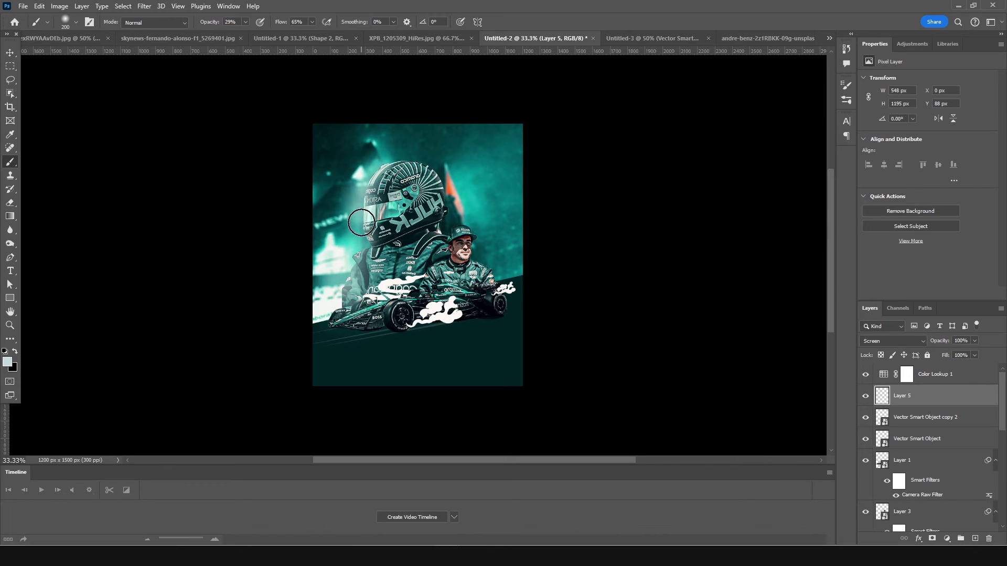
pyautogui.press(']')
pyautogui.press(']')
pyautogui.press(']')
pyautogui.press(']')
pyautogui.press(']')
pyautogui.press(']')
pyautogui.press(']')
pyautogui.press(']')
pyautogui.press(']')
pyautogui.press(']')
pyautogui.press(']')
pyautogui.press(']')
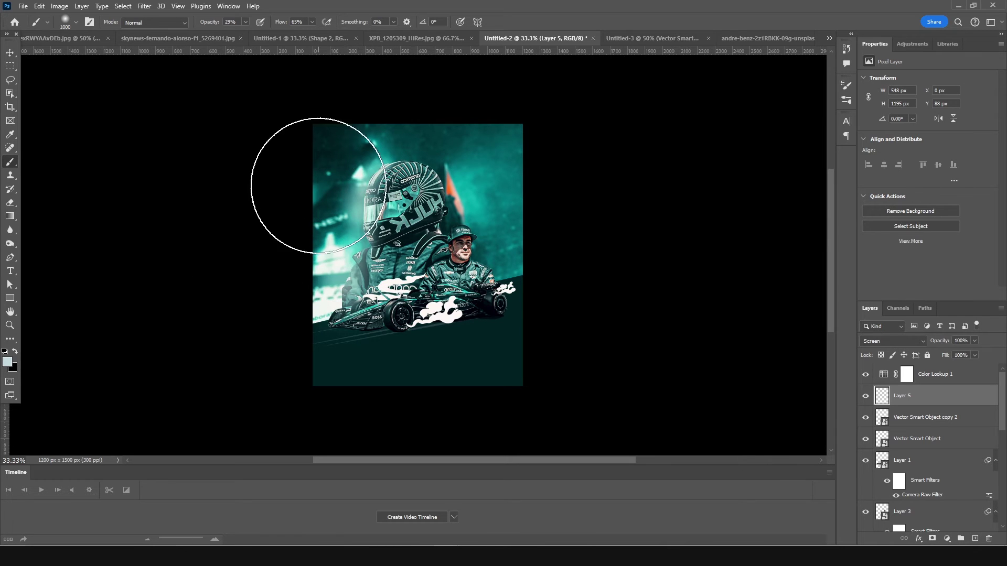
pyautogui.click(319, 185)
pyautogui.click(288, 252)
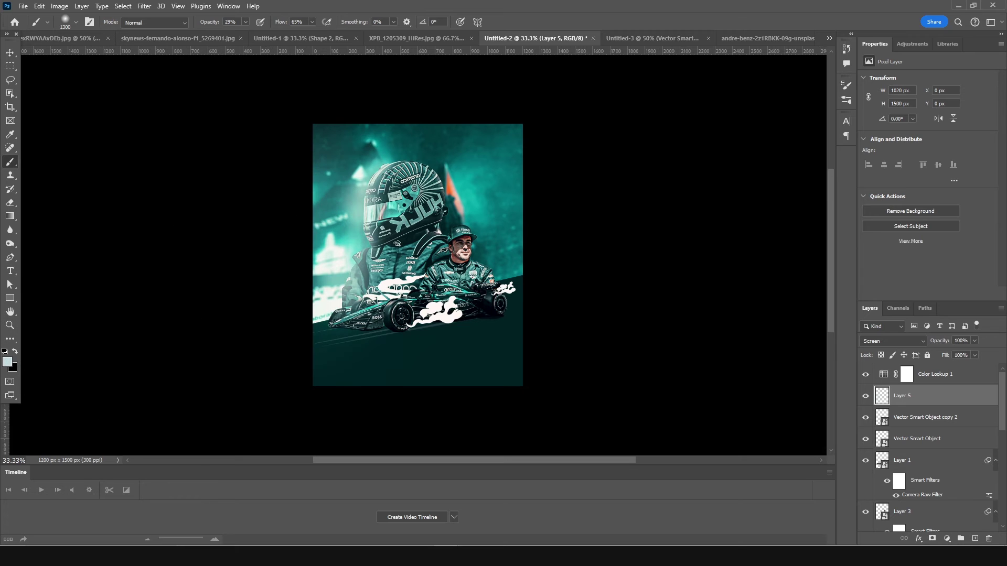
# Choose orange as the painting colour and brush it over the driver on a new layer
pyautogui.click(6, 361)
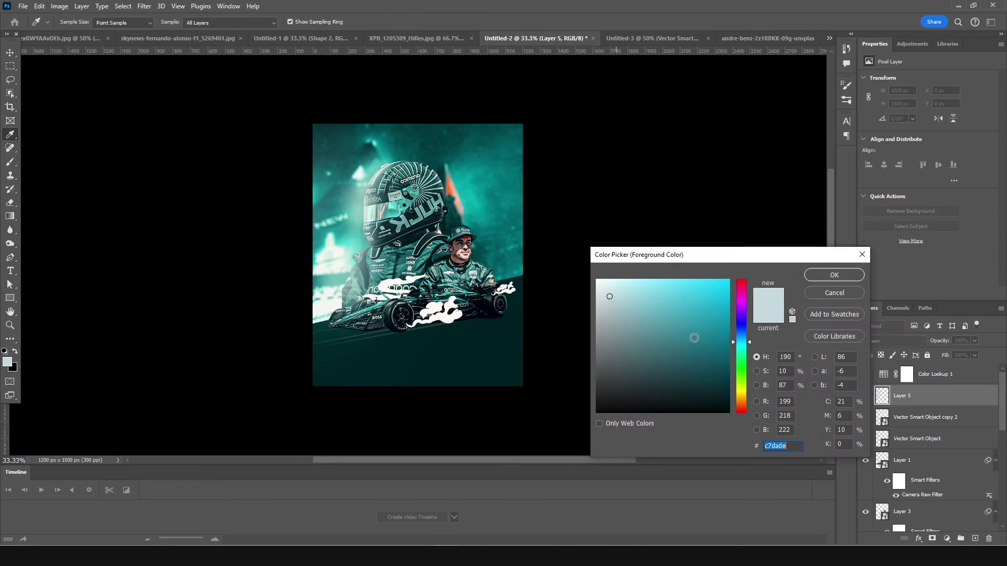
pyautogui.moveTo(740, 387)
pyautogui.mouseDown()
pyautogui.moveTo(736, 379)
pyautogui.moveTo(744, 404)
pyautogui.mouseUp()
pyautogui.click(698, 287)
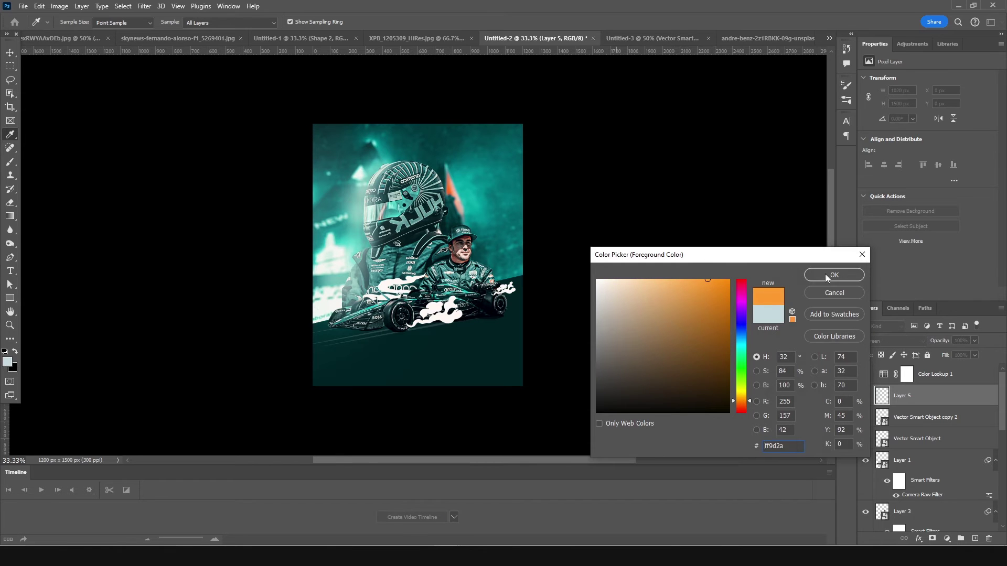
pyautogui.click(834, 275)
pyautogui.click(975, 540)
pyautogui.press('[')
pyautogui.press('[')
pyautogui.press('[')
pyautogui.press('[')
pyautogui.press('[')
pyautogui.press('[')
pyautogui.press('[')
pyautogui.press('[')
pyautogui.press('[')
pyautogui.press('[')
pyautogui.press('[')
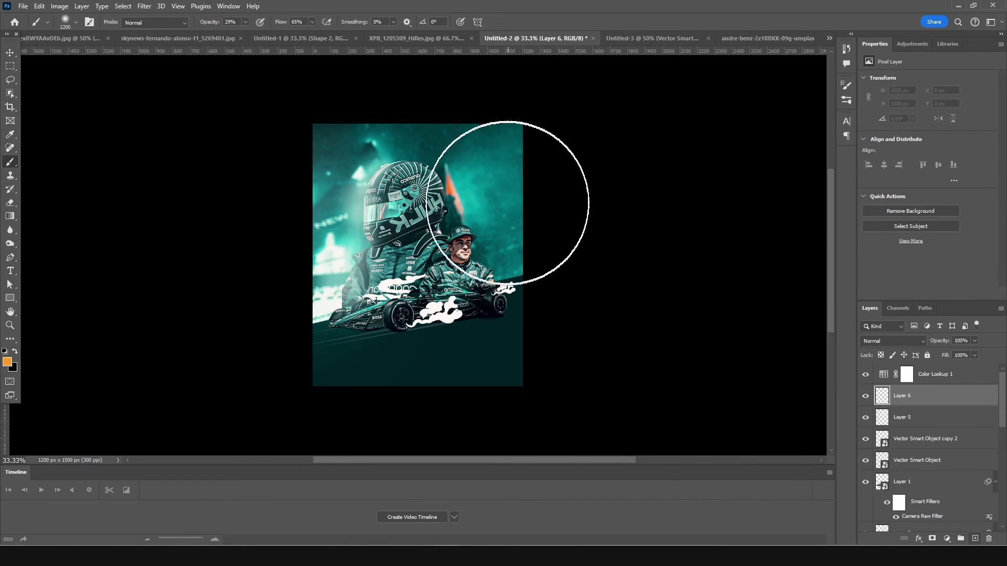
pyautogui.moveTo(447, 184)
pyautogui.mouseDown()
pyautogui.moveTo(485, 244)
pyautogui.moveTo(488, 274)
pyautogui.mouseUp()
pyautogui.press(']')
pyautogui.press(']')
pyautogui.press(']')
pyautogui.press(']')
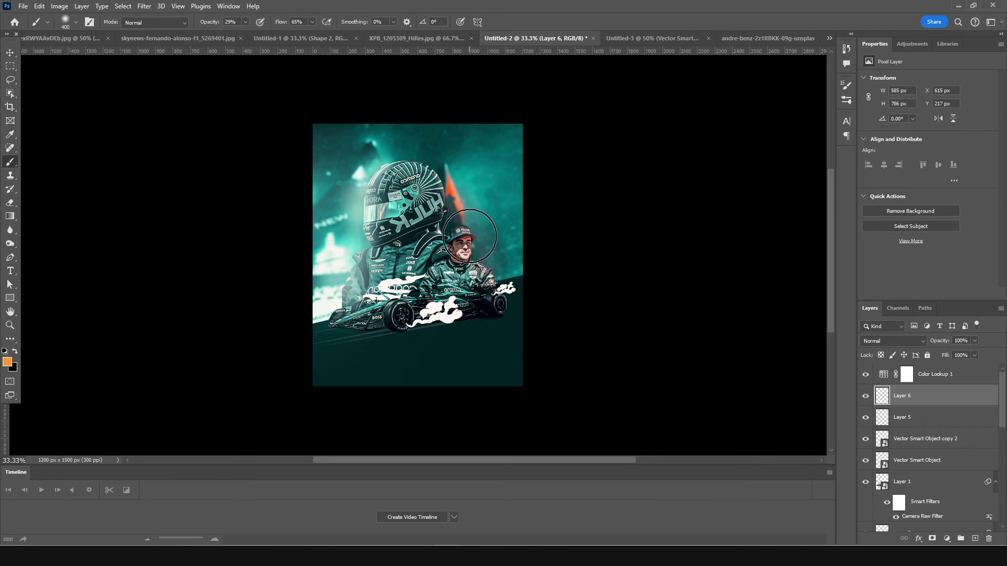
pyautogui.moveTo(470, 236)
pyautogui.mouseDown()
pyautogui.moveTo(487, 265)
pyautogui.moveTo(510, 233)
pyautogui.mouseUp()
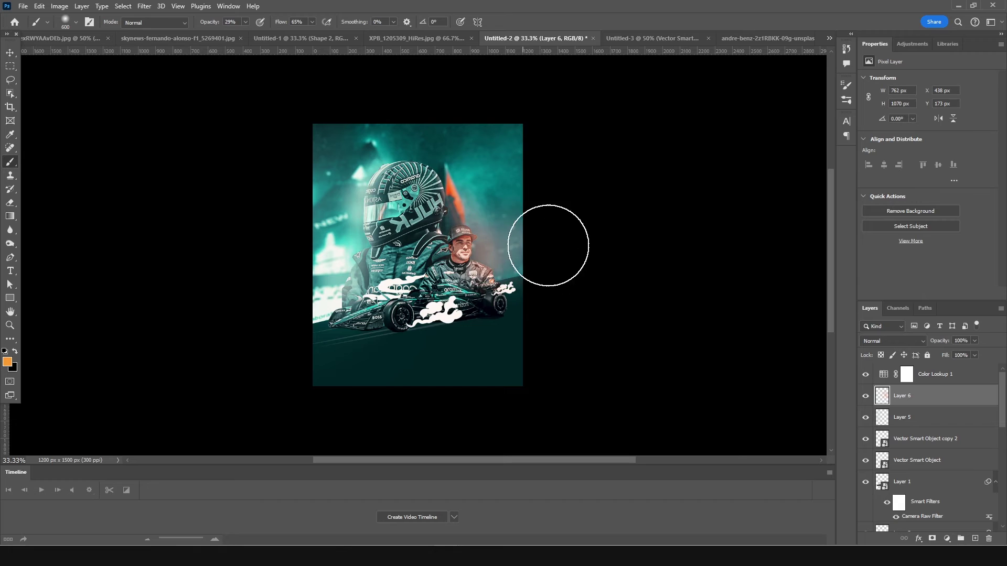
# Set Layer 6 to Soft Light and paint broader orange strokes across the flag and poster
pyautogui.click(894, 344)
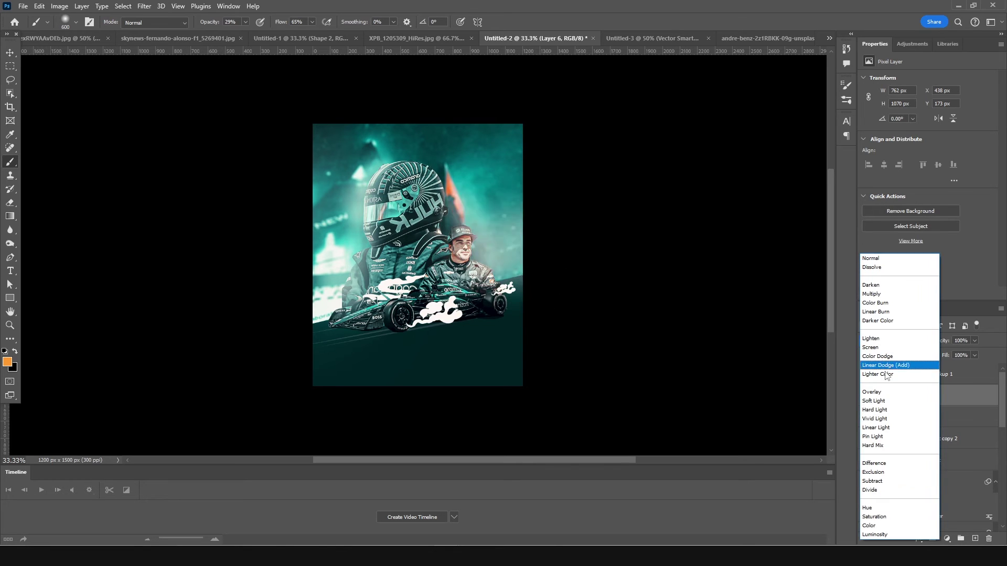
pyautogui.click(881, 401)
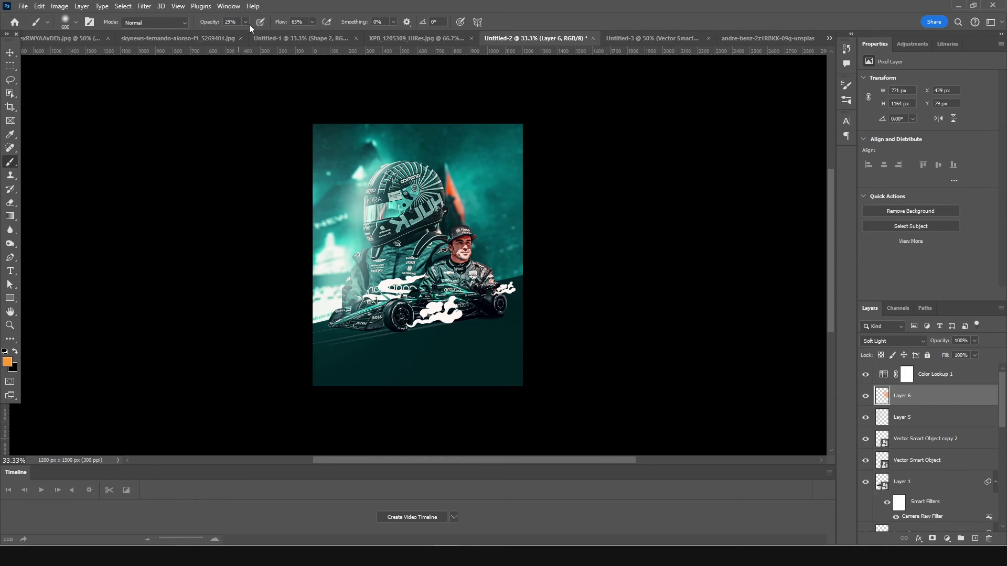
pyautogui.click(525, 239)
pyautogui.click(470, 190)
pyautogui.click(467, 207)
pyautogui.moveTo(466, 202)
pyautogui.mouseDown()
pyautogui.moveTo(486, 213)
pyautogui.moveTo(462, 181)
pyautogui.moveTo(464, 233)
pyautogui.moveTo(494, 262)
pyautogui.mouseUp()
pyautogui.press(']')
pyautogui.press(']')
pyautogui.press(']')
pyautogui.press(']')
pyautogui.press(']')
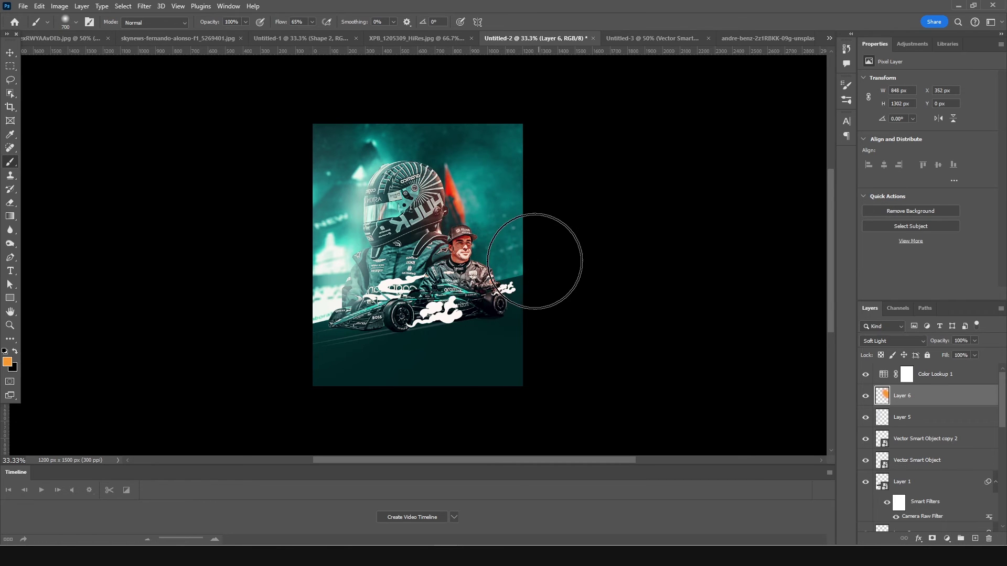
pyautogui.moveTo(526, 211)
pyautogui.mouseDown()
pyautogui.moveTo(489, 136)
pyautogui.moveTo(514, 143)
pyautogui.moveTo(465, 124)
pyautogui.moveTo(427, 155)
pyautogui.moveTo(459, 229)
pyautogui.moveTo(569, 207)
pyautogui.mouseUp()
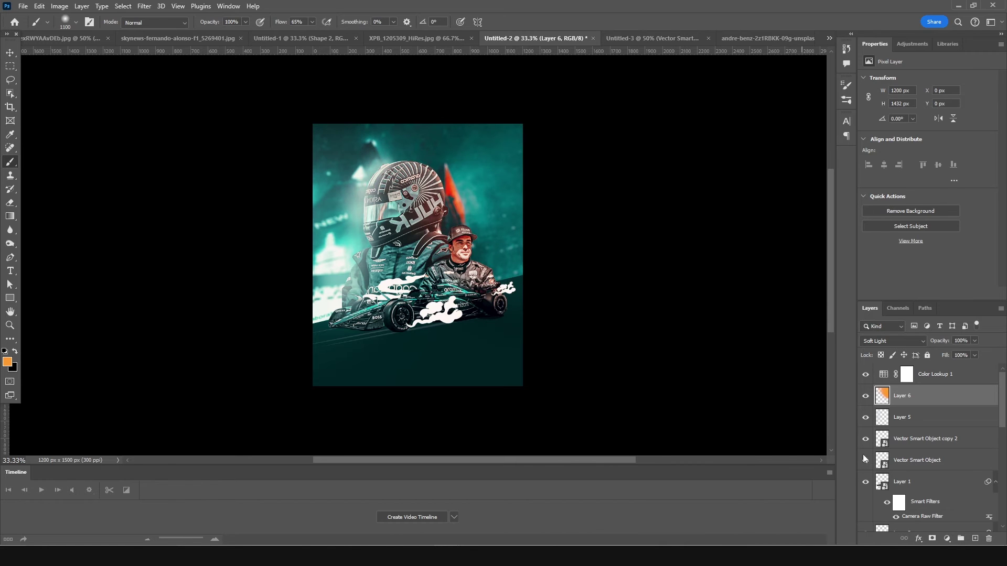
# Switch Layer 5 to Soft Light and pick a saturated blue brush colour
pyautogui.click(883, 418)
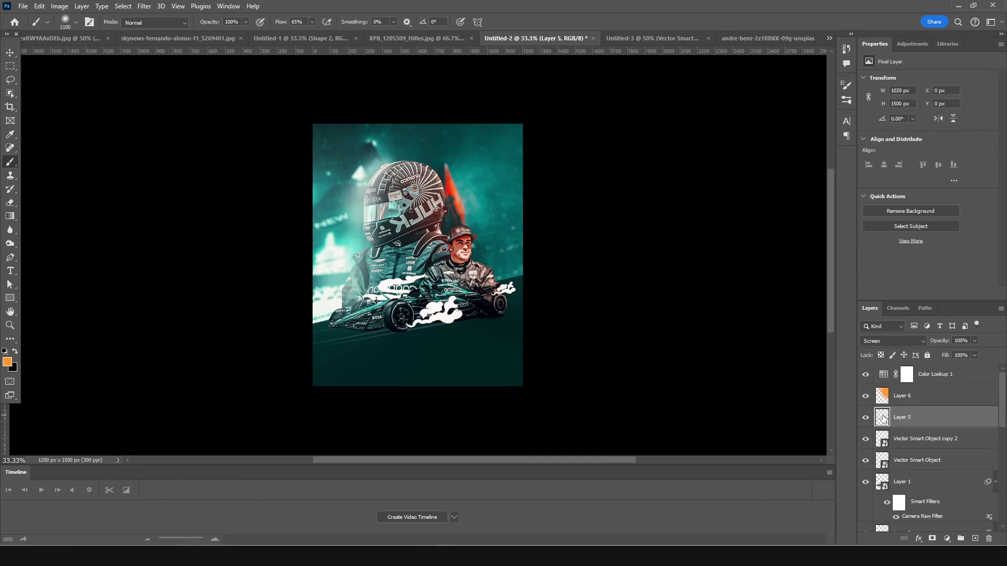
pyautogui.click(890, 342)
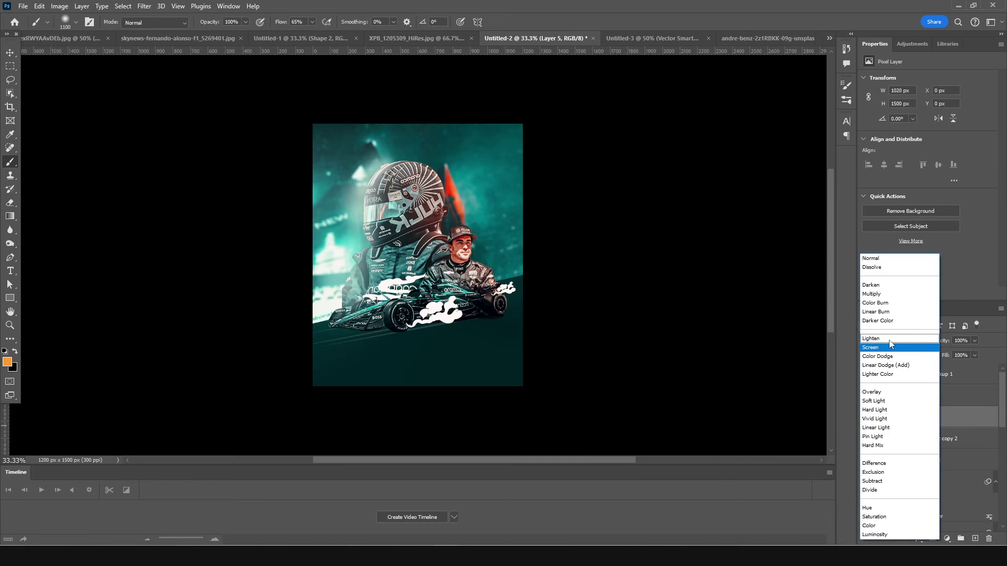
pyautogui.click(882, 402)
pyautogui.click(7, 362)
pyautogui.moveTo(624, 311); pyautogui.dragTo(623, 276)
pyautogui.moveTo(742, 334); pyautogui.dragTo(744, 337)
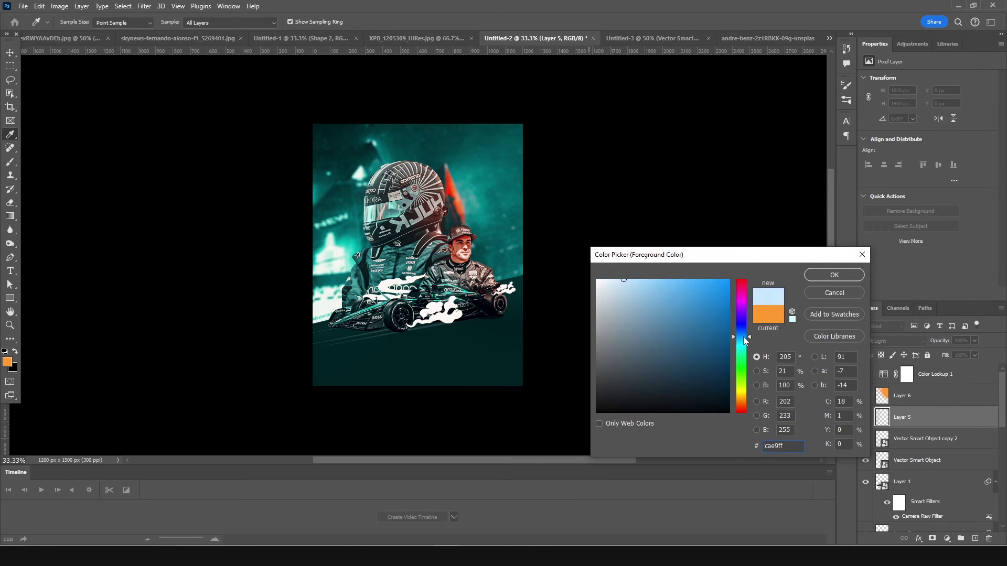
pyautogui.click(662, 281)
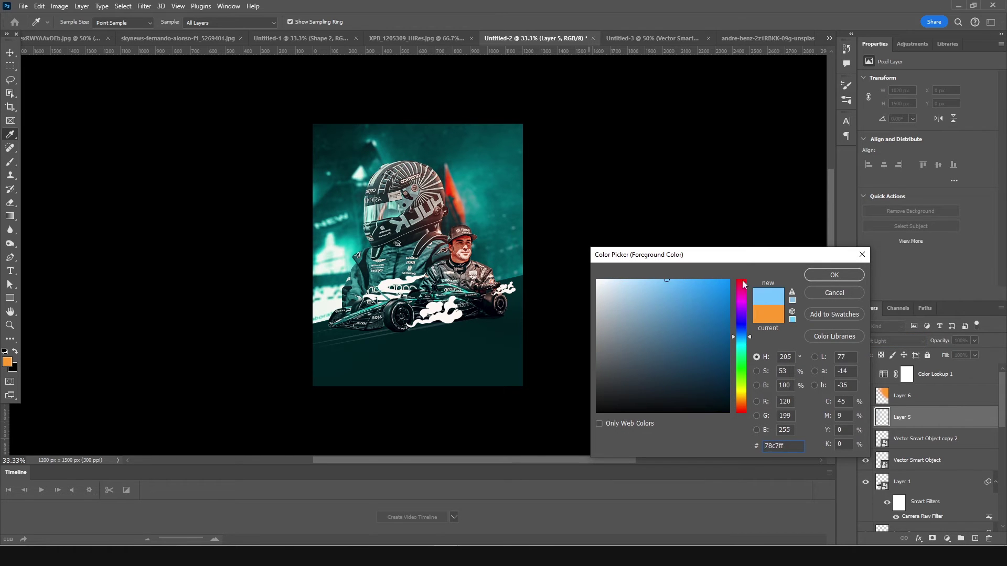
pyautogui.click(834, 275)
pyautogui.press('b')
pyautogui.press('[')
pyautogui.press('[')
pyautogui.press('[')
pyautogui.press('[')
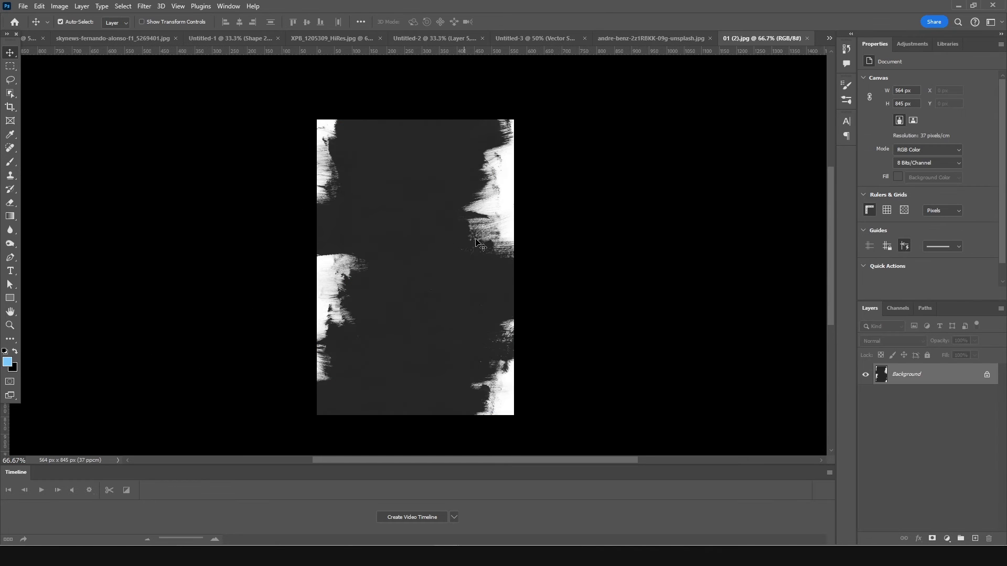
# Bring the brushed grunge texture into the poster as Layer 7, enlarged to cover it
pyautogui.click(525, 39)
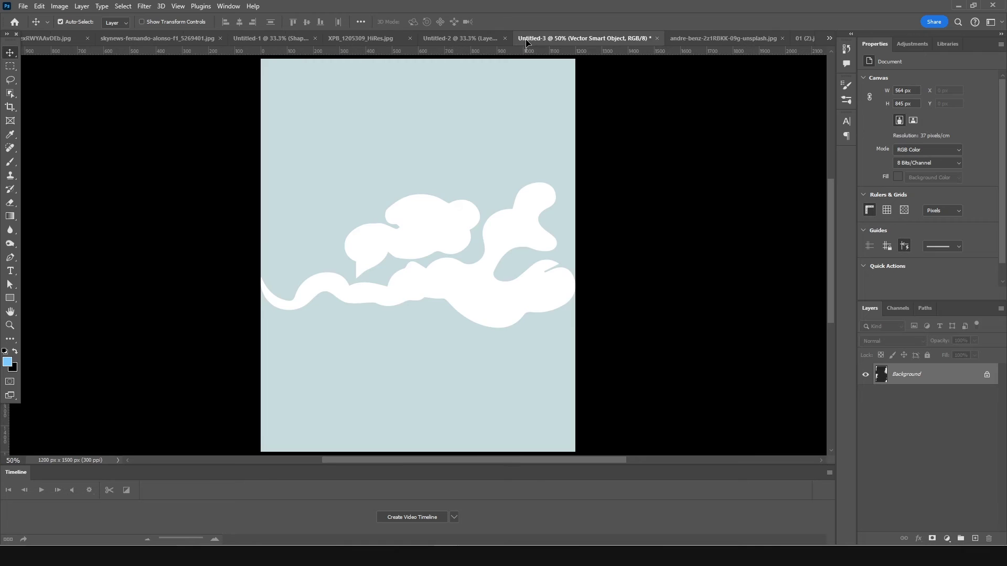
pyautogui.click(442, 39)
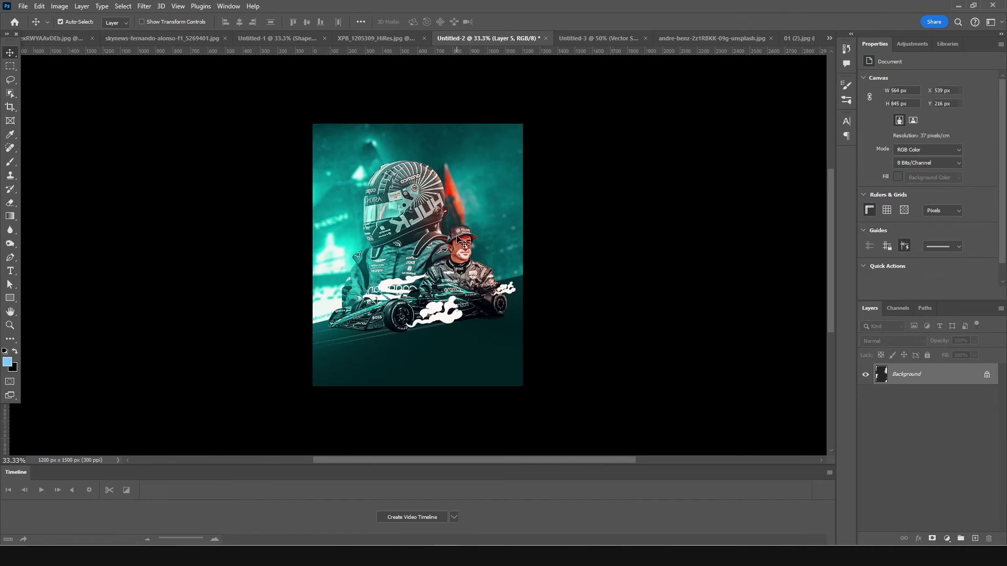
pyautogui.moveTo(458, 240); pyautogui.dragTo(462, 245)
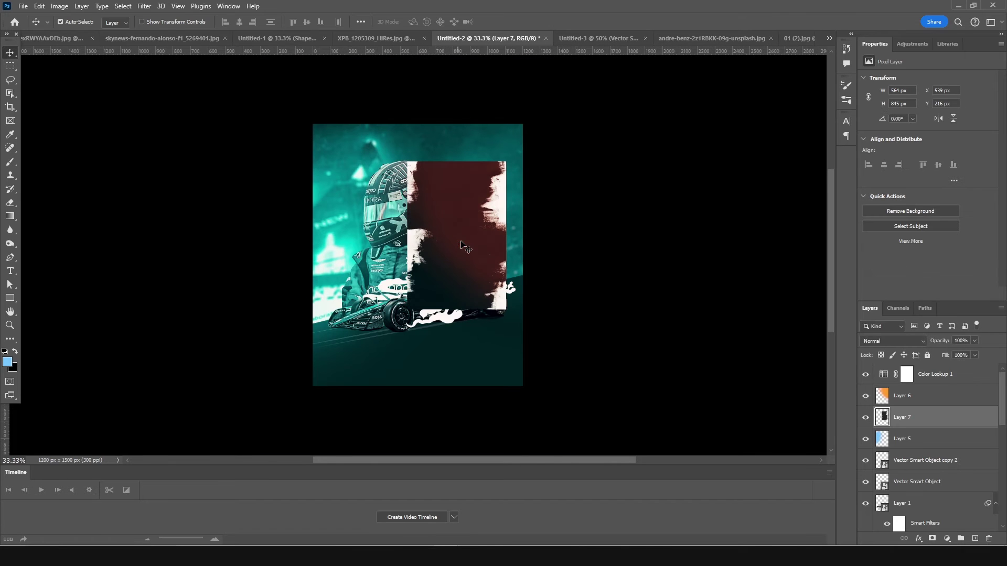
pyautogui.click(885, 342)
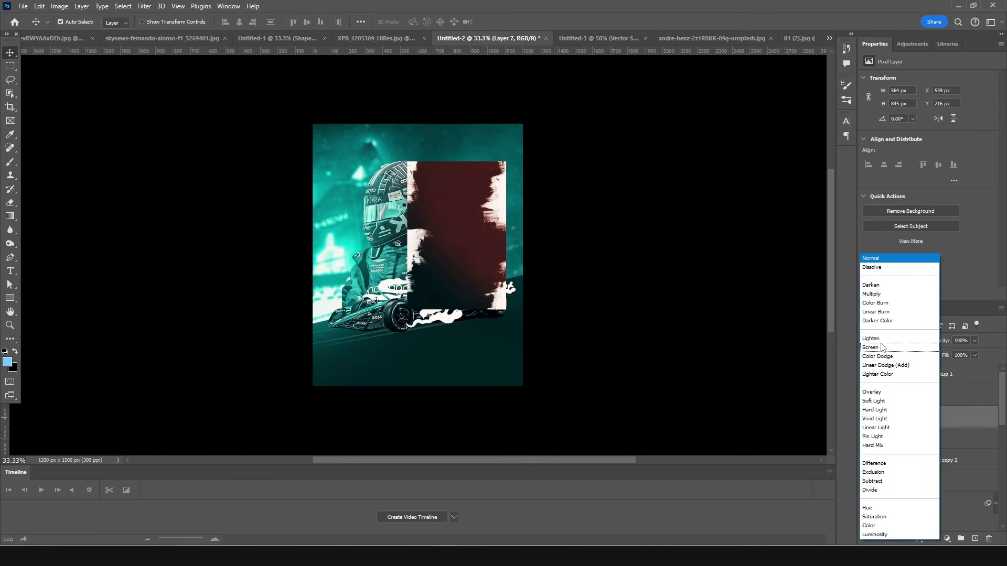
pyautogui.click(879, 402)
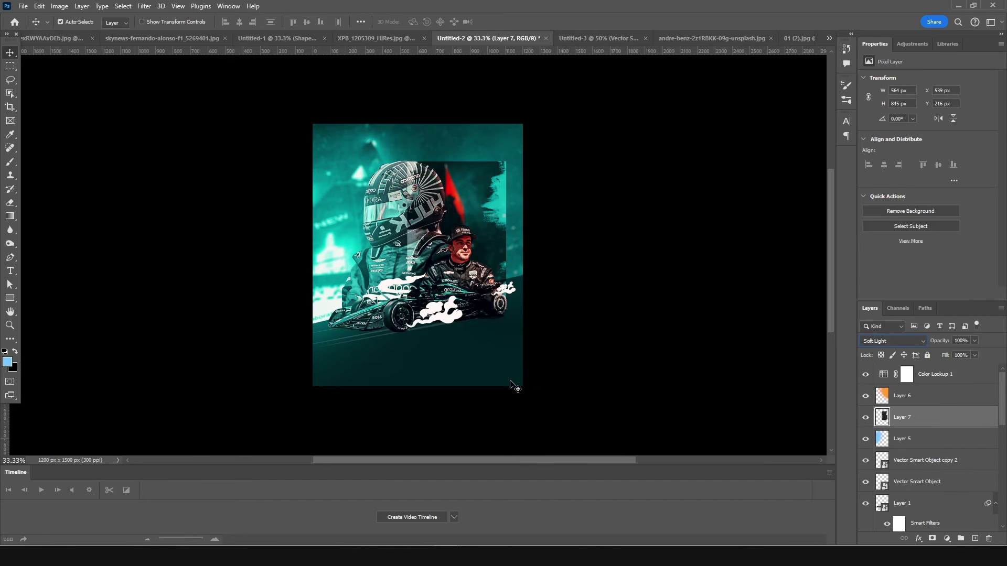
pyautogui.hotkey('ctrl', 't')
pyautogui.moveTo(505, 310); pyautogui.dragTo(592, 392)
pyautogui.moveTo(501, 364); pyautogui.dragTo(464, 395)
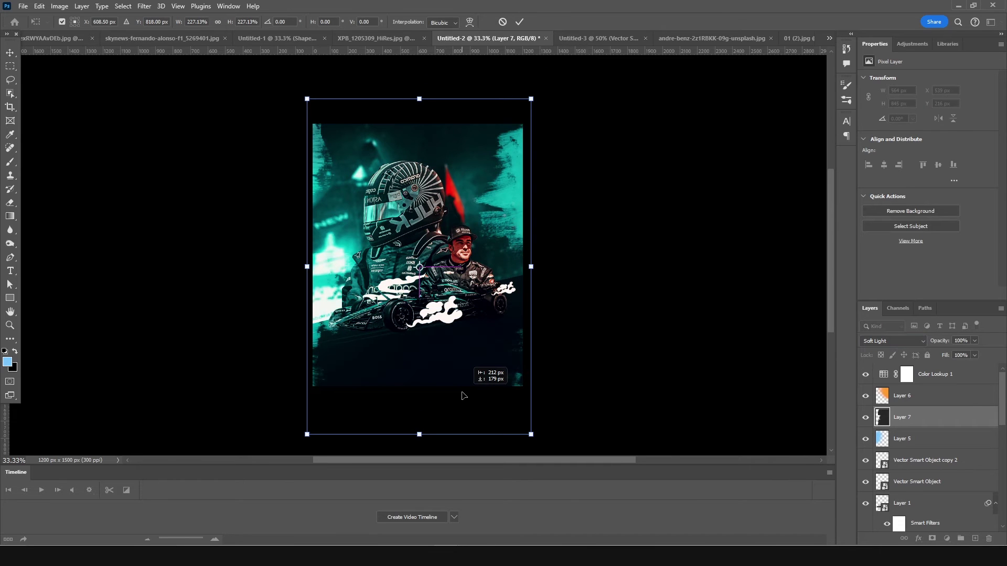
pyautogui.press('Return')
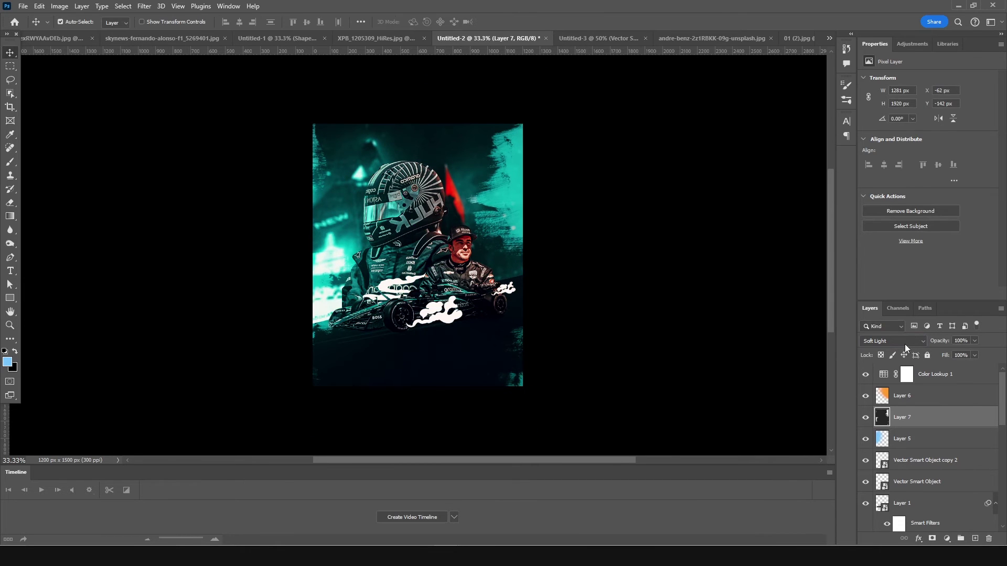
# Set Layer 7 to Screen at 26% opacity, then place the dark crackled image above it
pyautogui.click(906, 348)
pyautogui.click(889, 349)
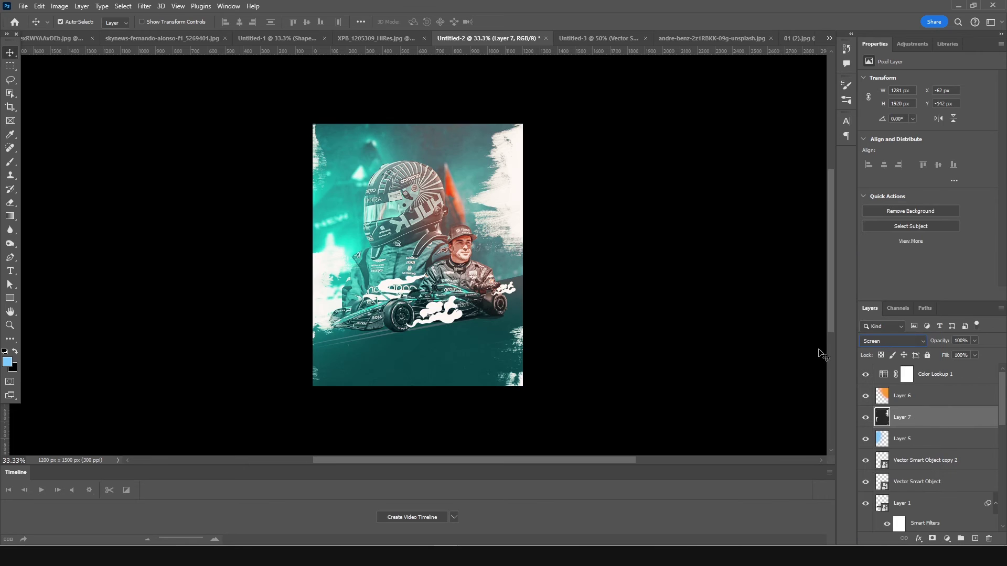
pyautogui.hotkey('ctrl', 't')
pyautogui.moveTo(526, 436); pyautogui.dragTo(550, 445)
pyautogui.moveTo(524, 387); pyautogui.dragTo(514, 395)
pyautogui.press('Return')
pyautogui.click(976, 341)
pyautogui.moveTo(949, 354); pyautogui.dragTo(939, 354)
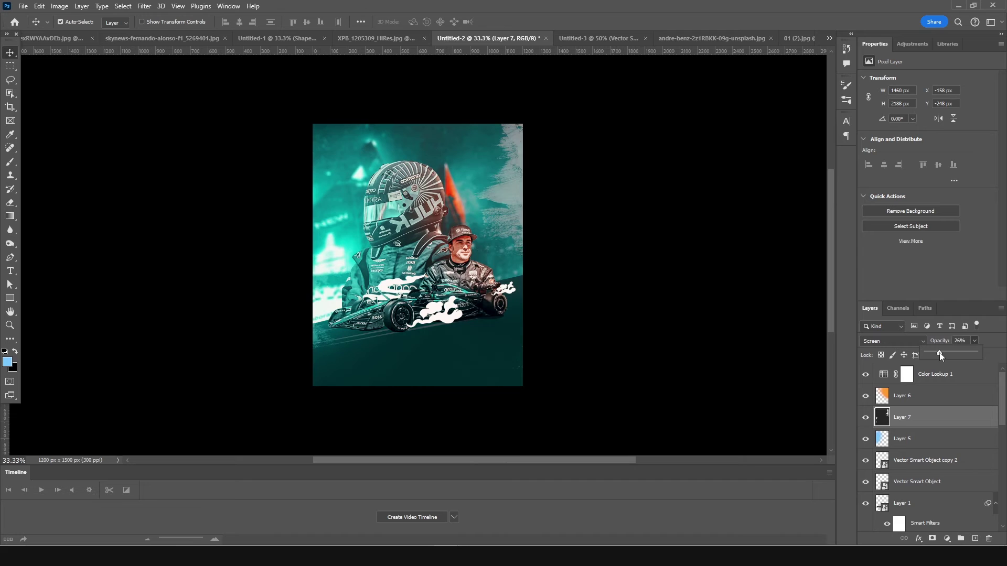
pyautogui.press('Return')
pyautogui.moveTo(502, 173); pyautogui.dragTo(440, 226)
# Place the texture image in Screen blend mode and enlarge it over the poster
pyautogui.press('Return')
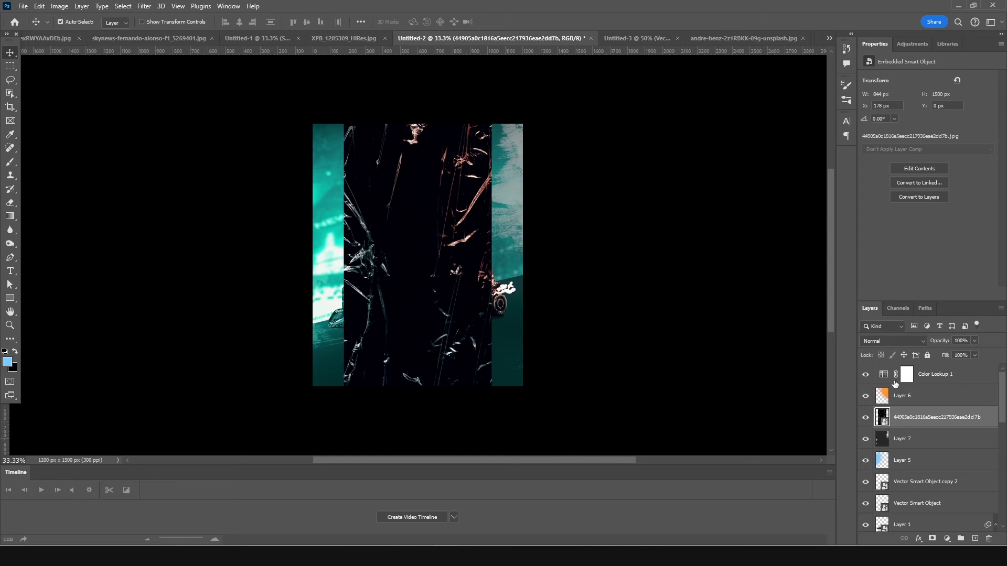
pyautogui.click(889, 344)
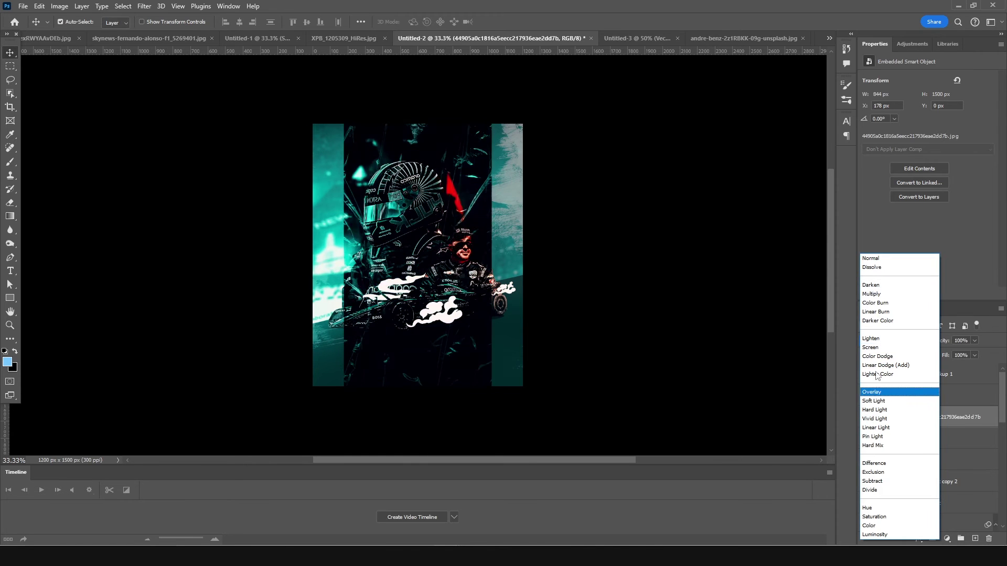
pyautogui.click(875, 349)
pyautogui.hotkey('ctrl', 't')
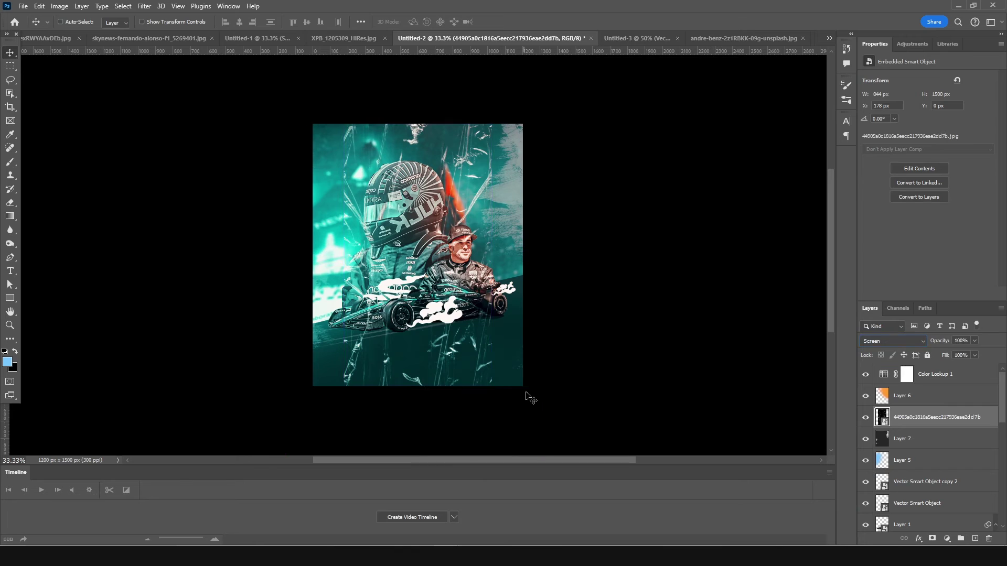
pyautogui.moveTo(496, 388); pyautogui.dragTo(603, 420)
pyautogui.press('Return')
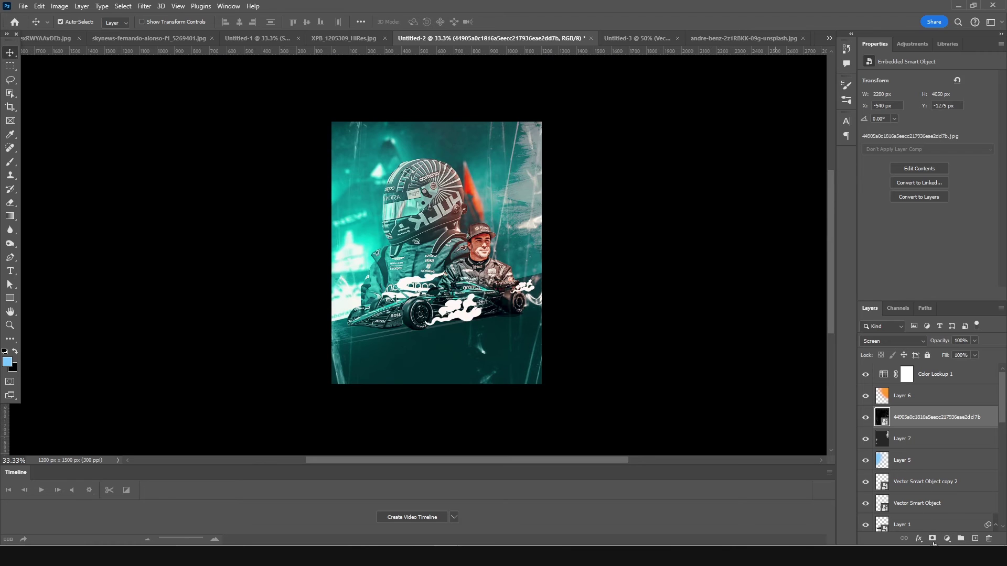
# Add a layer mask and paint it black with a 900 px soft brush to fade the texture
pyautogui.click(931, 539)
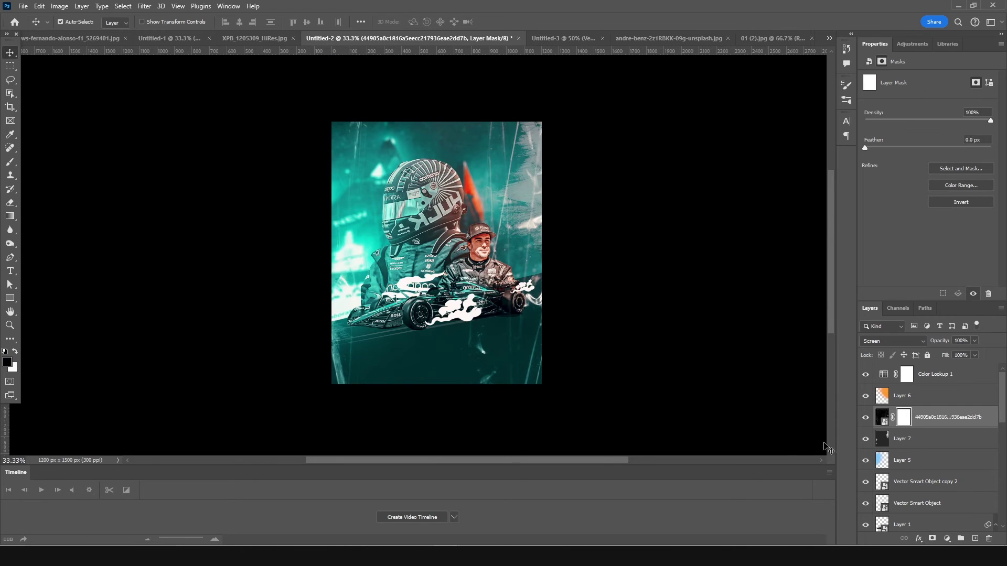
pyautogui.press('c')
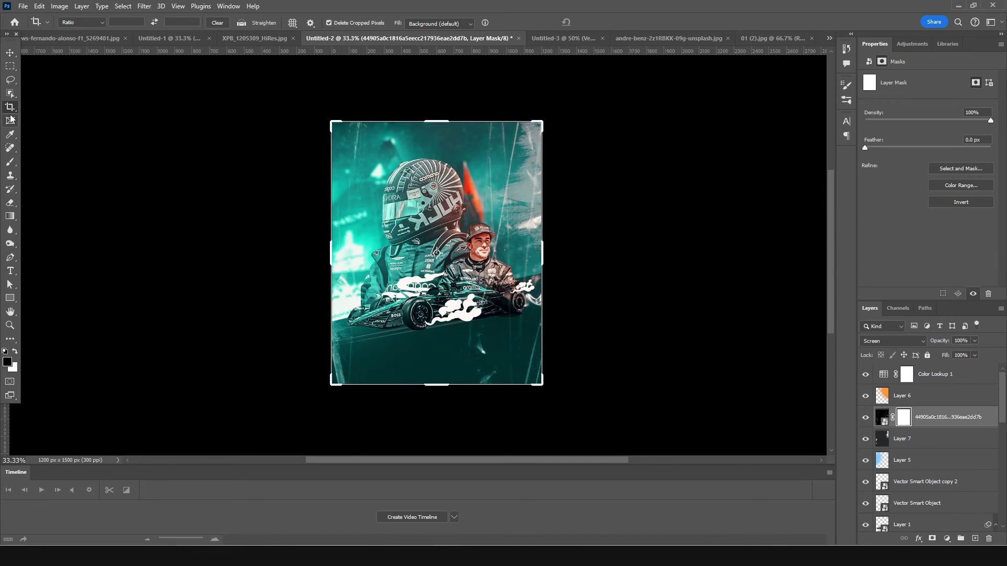
pyautogui.press('b')
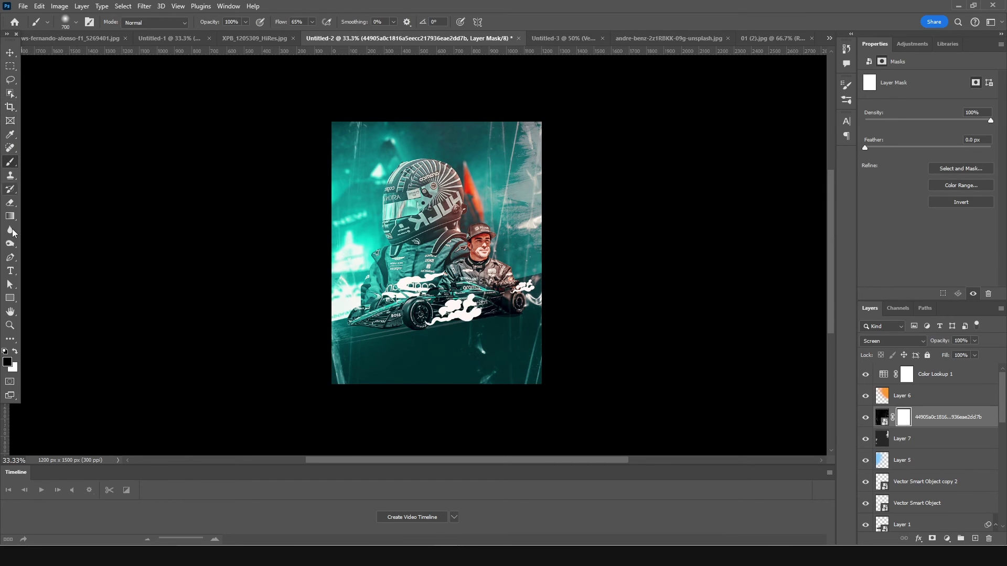
pyautogui.click(7, 362)
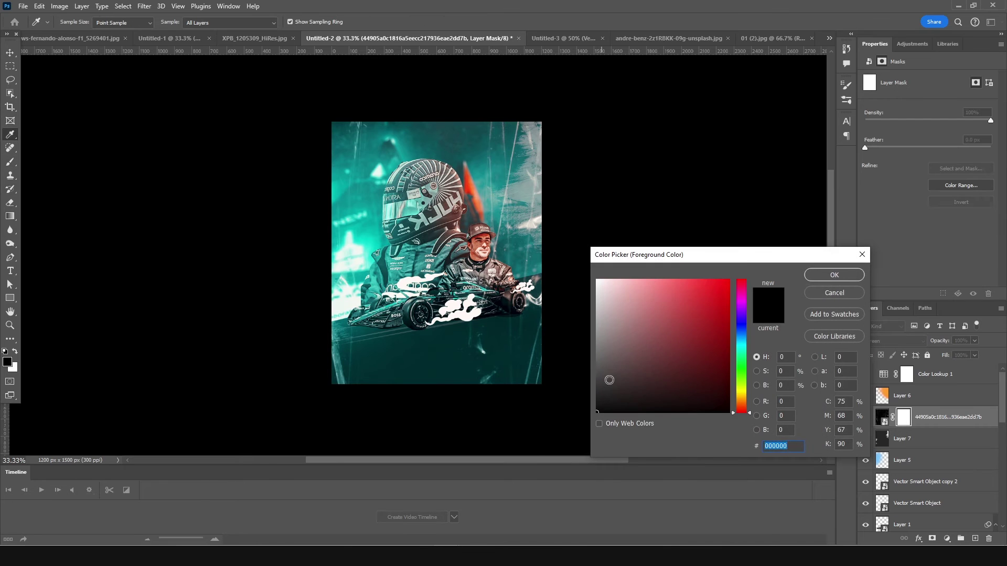
pyautogui.click(834, 275)
pyautogui.press(']')
pyautogui.press(']')
pyautogui.moveTo(436, 214)
pyautogui.mouseDown()
pyautogui.moveTo(445, 205)
pyautogui.moveTo(443, 239)
pyautogui.mouseUp()
pyautogui.moveTo(453, 279)
pyautogui.mouseDown()
pyautogui.moveTo(459, 322)
pyautogui.moveTo(387, 219)
pyautogui.moveTo(410, 170)
pyautogui.moveTo(428, 199)
pyautogui.moveTo(427, 303)
pyautogui.moveTo(451, 284)
pyautogui.moveTo(440, 315)
pyautogui.moveTo(479, 306)
pyautogui.mouseUp()
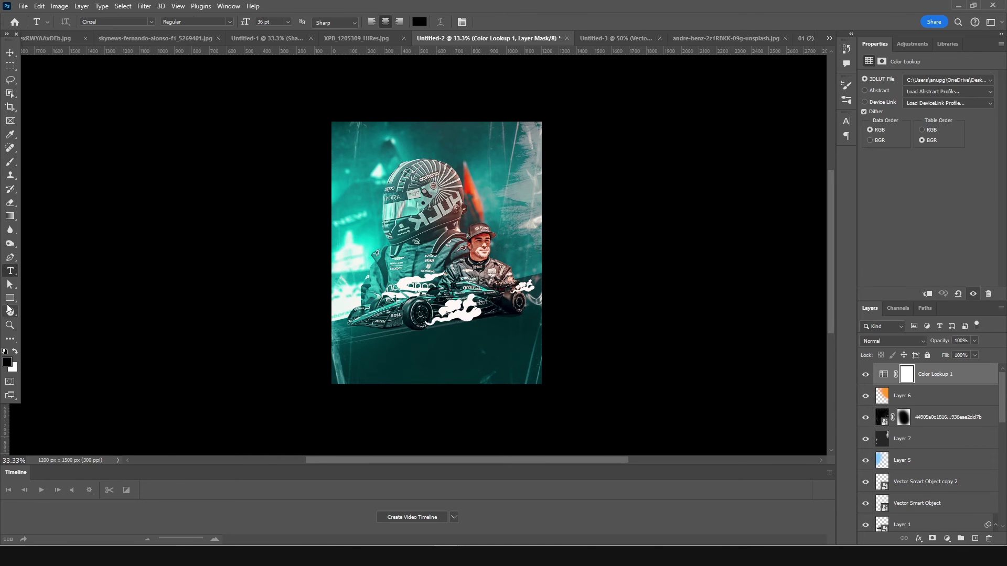
# Draw a tall rectangle over the driver's right side
pyautogui.click(10, 298)
pyautogui.rightClick(11, 298)
pyautogui.click(64, 298)
pyautogui.moveTo(424, 169); pyautogui.dragTo(508, 290)
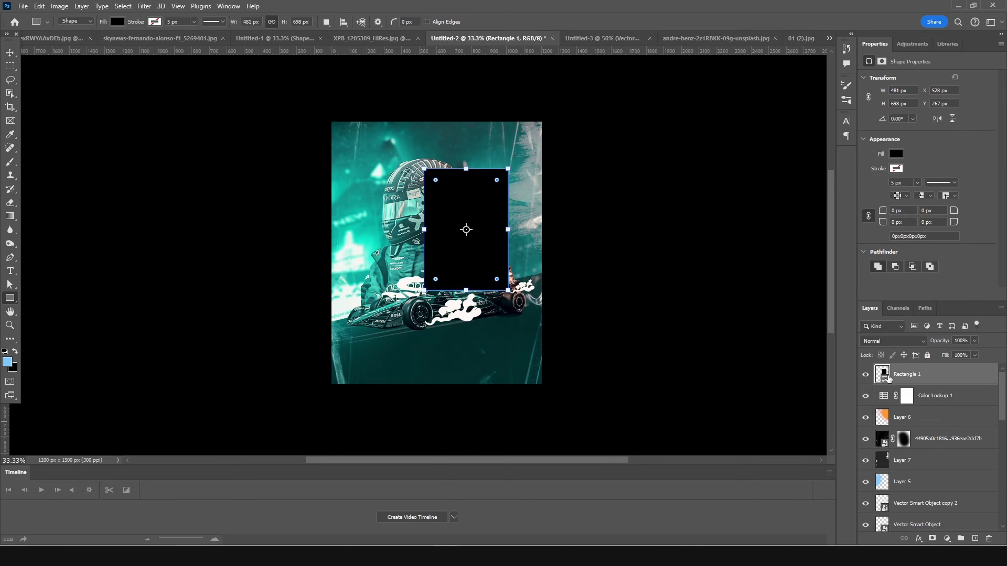
# Fill the rectangle with light grey #efefef
pyautogui.doubleClick(886, 380)
pyautogui.click(542, 192)
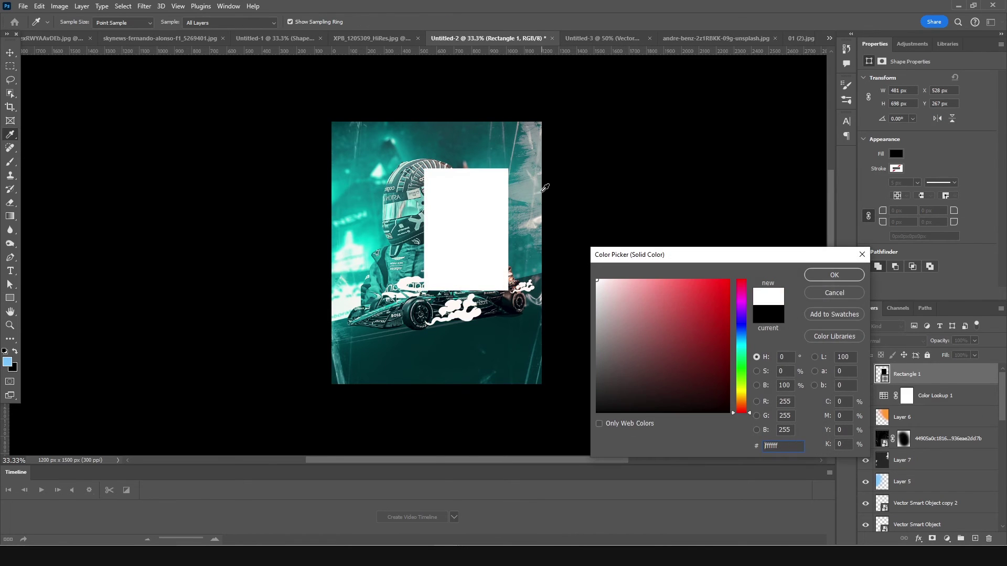
pyautogui.moveTo(598, 312); pyautogui.dragTo(596, 288)
pyautogui.click(834, 275)
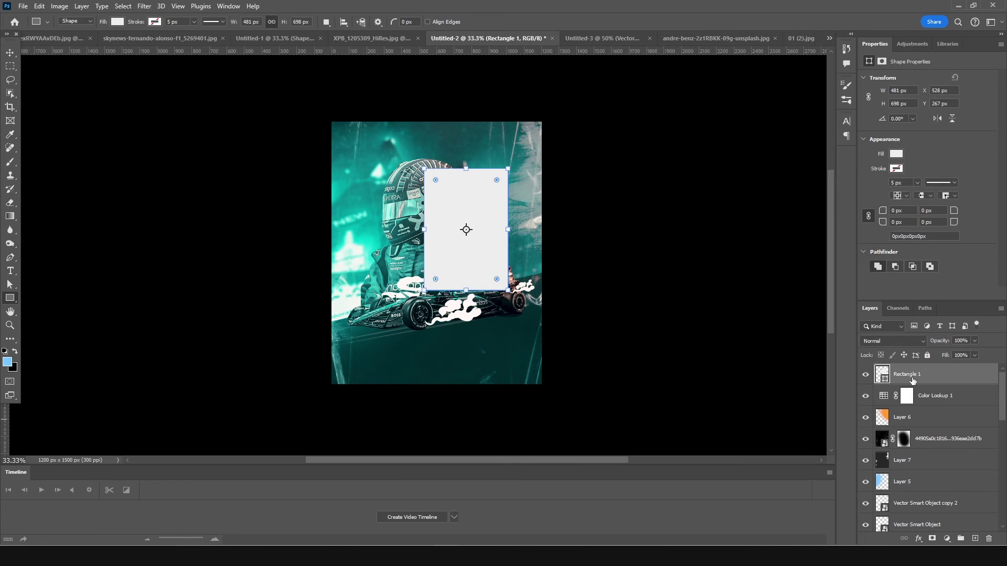
# Duplicate the rectangle and shrink the copy to about 90% inside it, lowering its top edge
pyautogui.hotkey('ctrl', 'j')
pyautogui.hotkey('ctrl', 't')
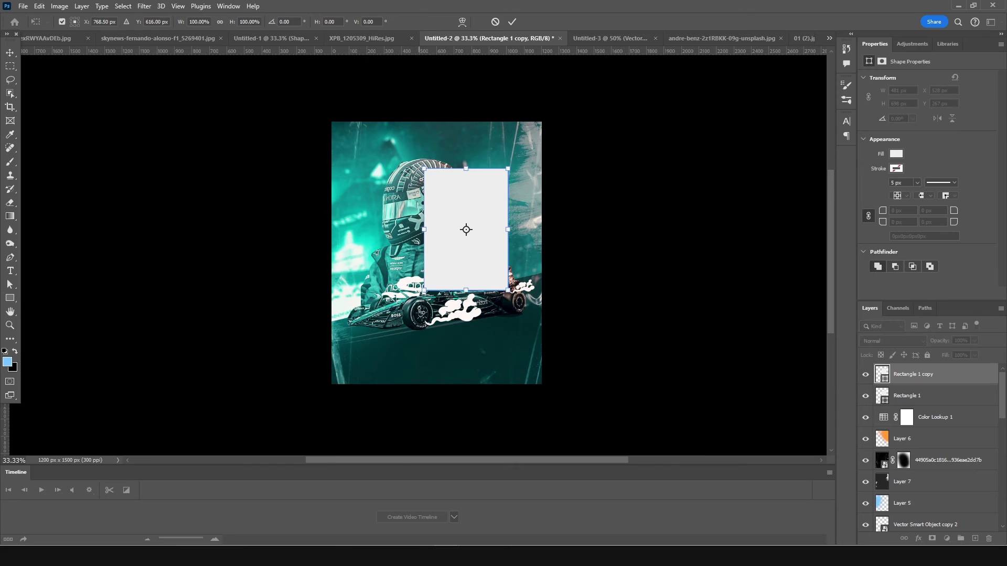
pyautogui.moveTo(507, 290); pyautogui.dragTo(503, 285)
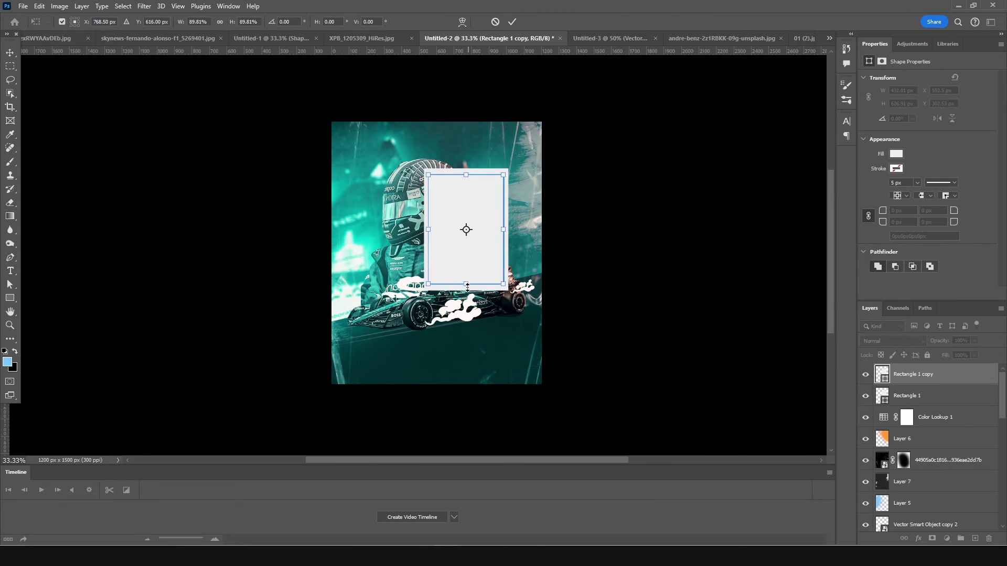
pyautogui.moveTo(466, 176); pyautogui.dragTo(469, 182)
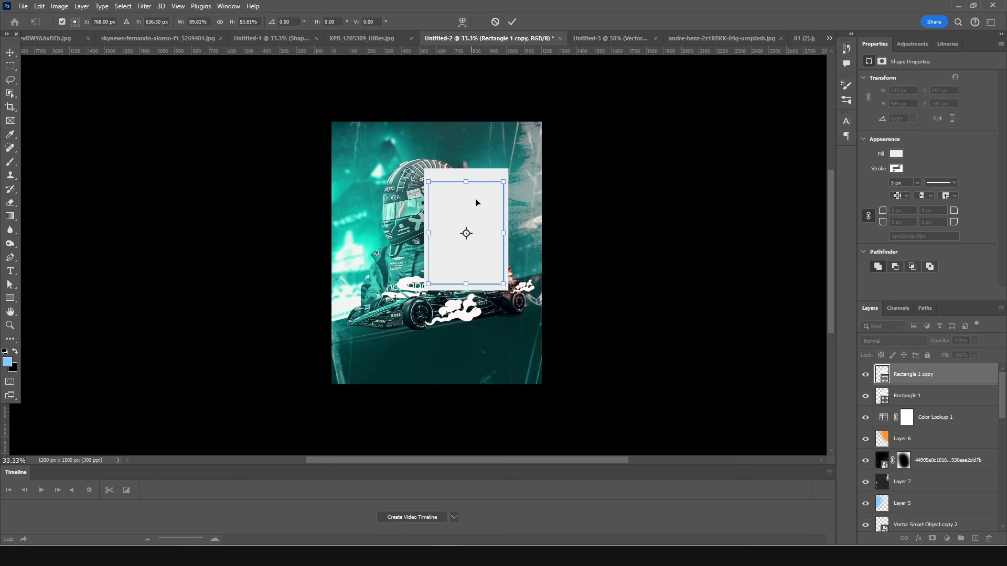
pyautogui.press('Return')
pyautogui.hotkey('ctrl', '+')
pyautogui.hotkey('ctrl', '+')
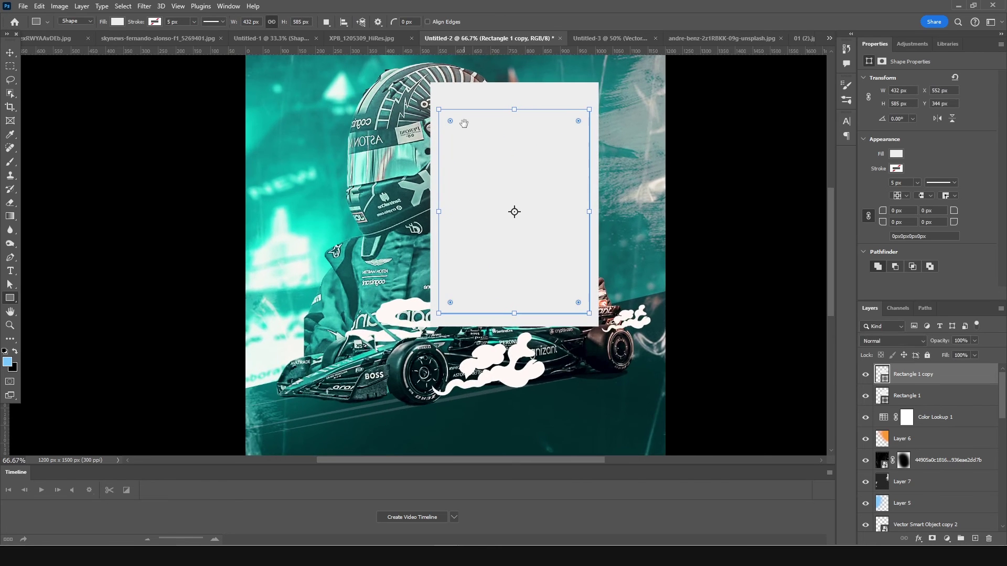
# Draw a text box across the frame's top with dark teal #0c3c41 text colour
pyautogui.moveTo(464, 122); pyautogui.dragTo(400, 230)
pyautogui.click(10, 271)
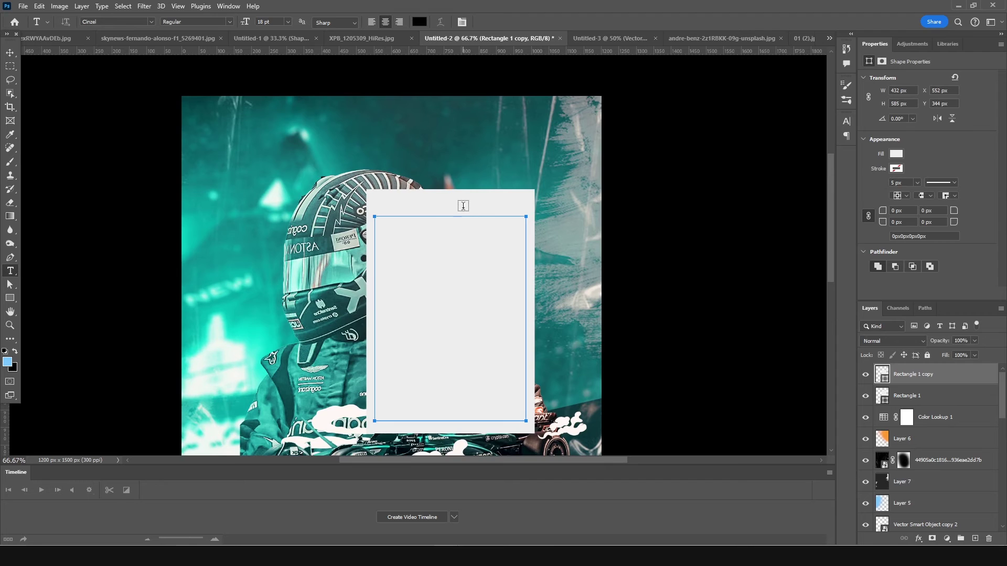
pyautogui.moveTo(375, 197); pyautogui.dragTo(521, 209)
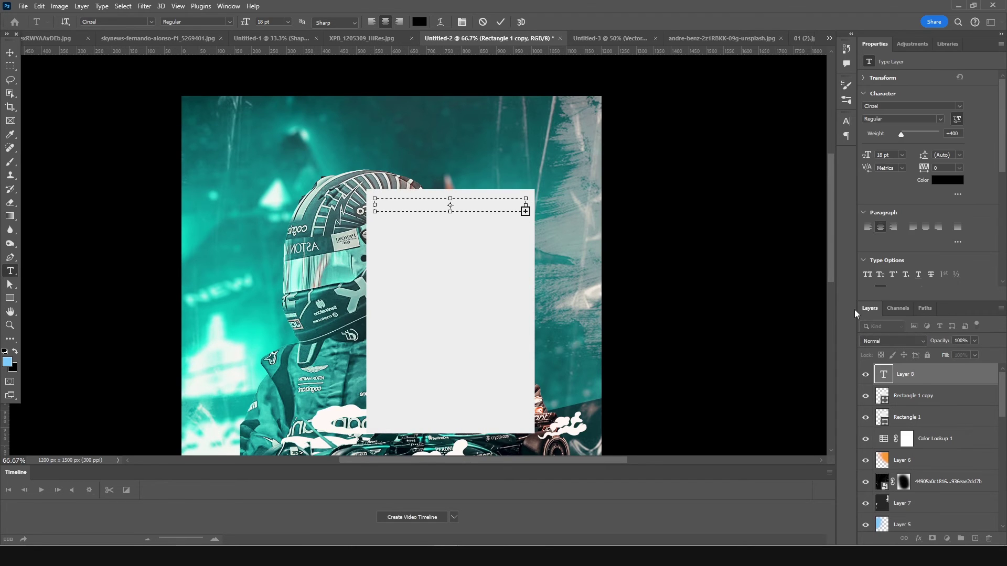
pyautogui.click(953, 183)
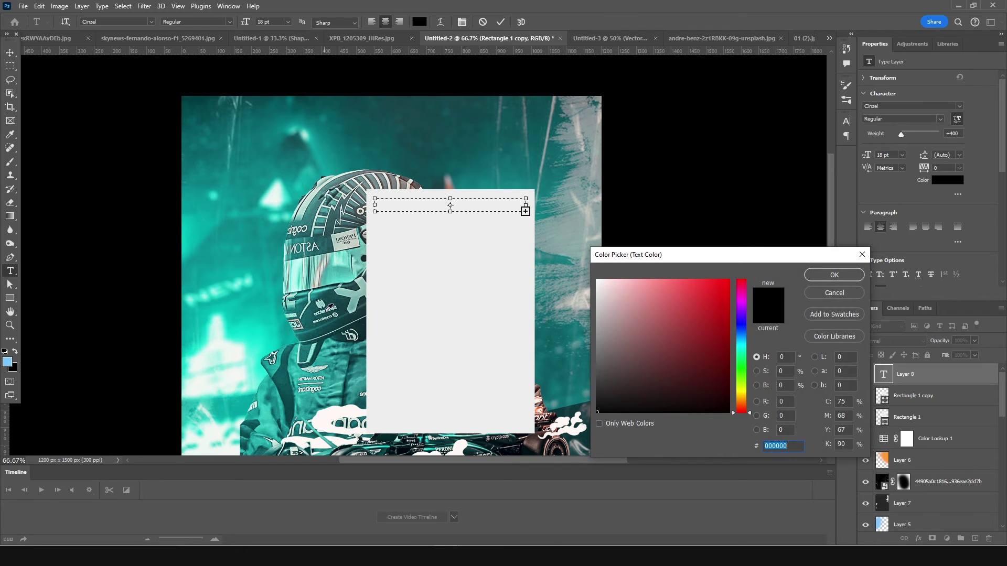
pyautogui.click(345, 290)
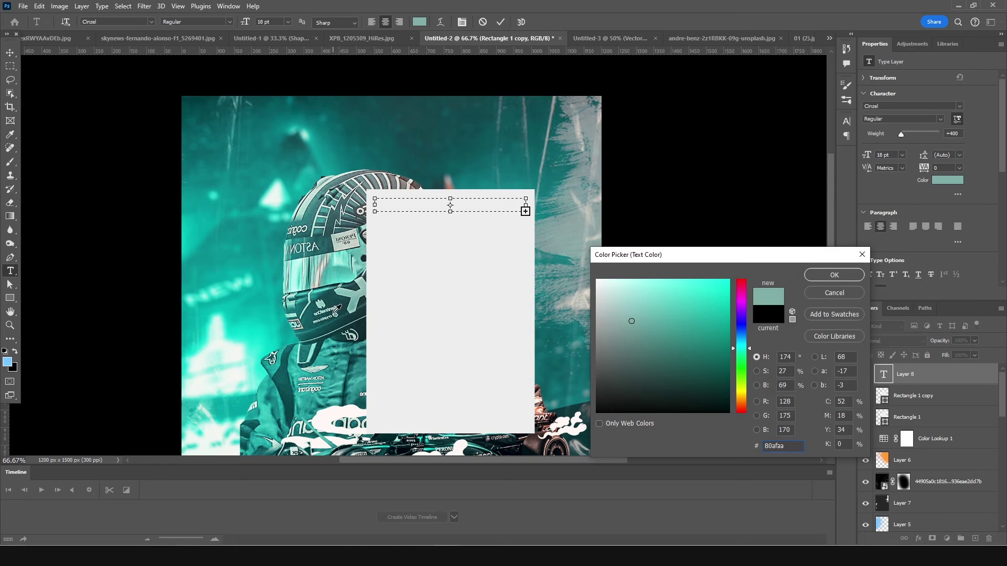
pyautogui.click(340, 302)
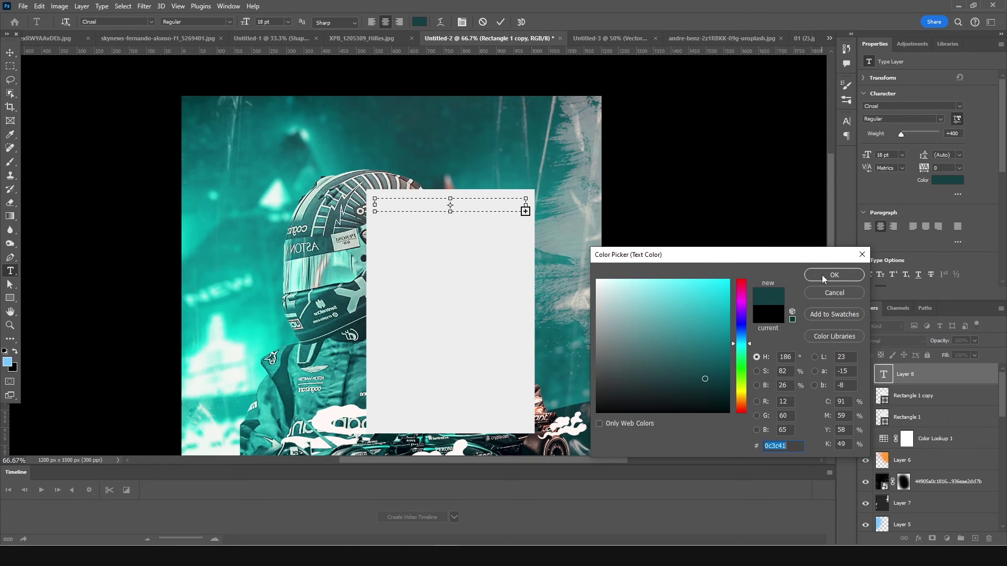
pyautogui.click(834, 274)
# Shrink the Lorem ipsum caption to 4 pt
pyautogui.click(883, 374)
pyautogui.doubleClick(884, 376)
pyautogui.moveTo(866, 155); pyautogui.dragTo(834, 154)
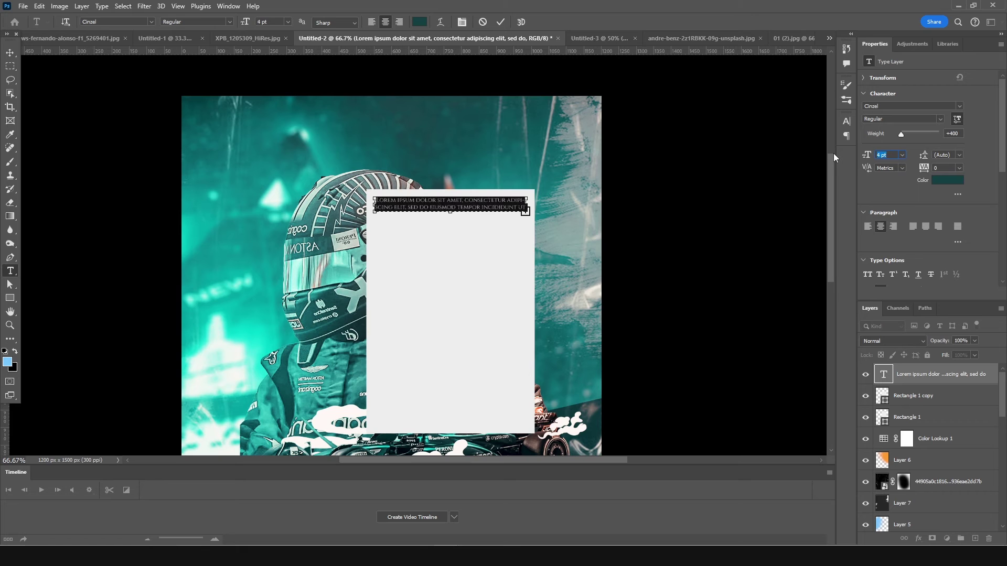
pyautogui.click(10, 53)
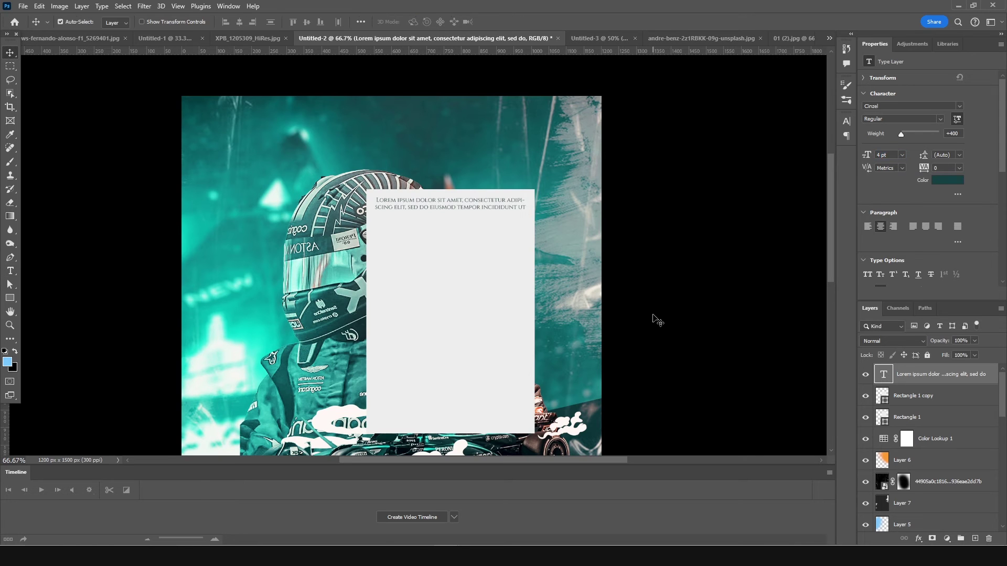
# Bring in the XPB_1205309_HiRes photo, clip it to the inner rectangle and scale it to about 75%
pyautogui.hotkey('ctrl', 'shift', 'Tab')
pyautogui.moveTo(408, 199); pyautogui.dragTo(461, 290)
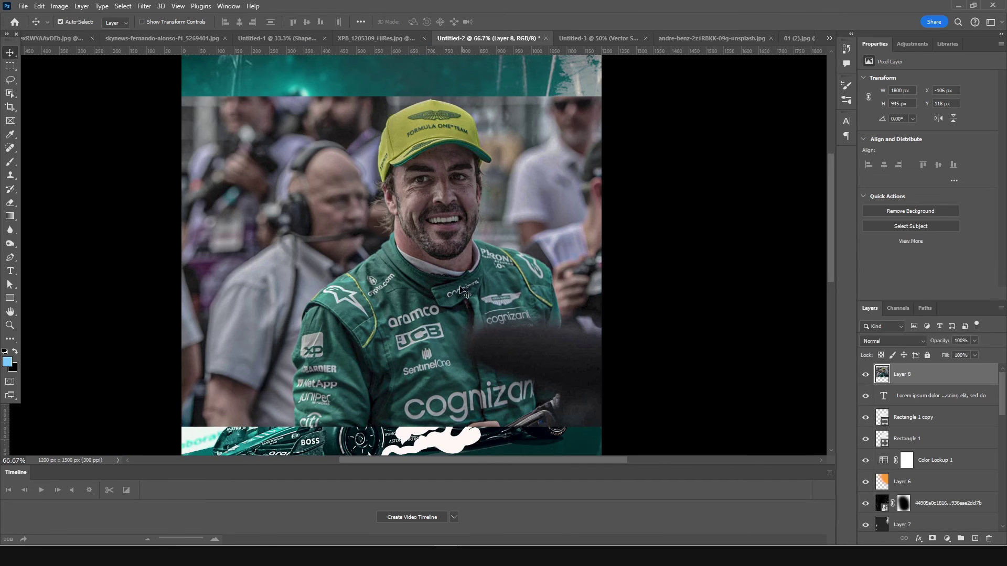
pyautogui.moveTo(904, 376); pyautogui.dragTo(925, 407)
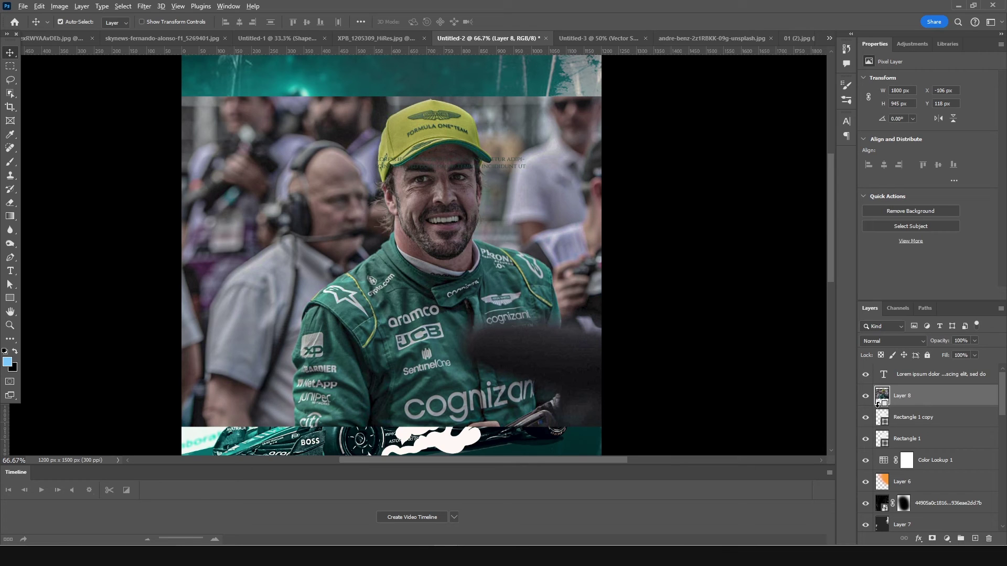
pyautogui.keyDown('alt'); pyautogui.click(878, 406); pyautogui.keyUp('alt')
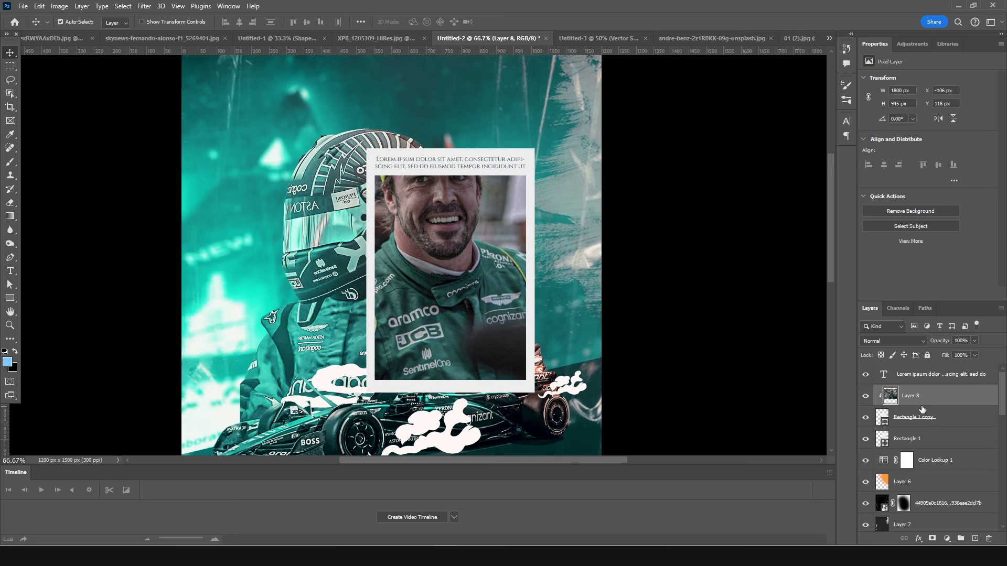
pyautogui.hotkey('ctrl', 't')
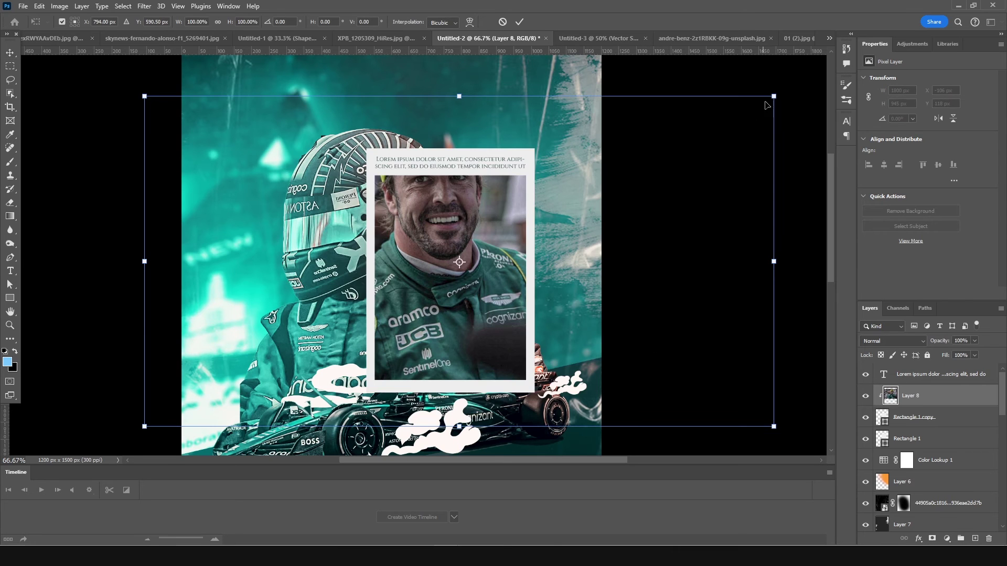
pyautogui.moveTo(772, 94); pyautogui.dragTo(697, 135)
pyautogui.moveTo(568, 281); pyautogui.dragTo(571, 318)
pyautogui.press('Return')
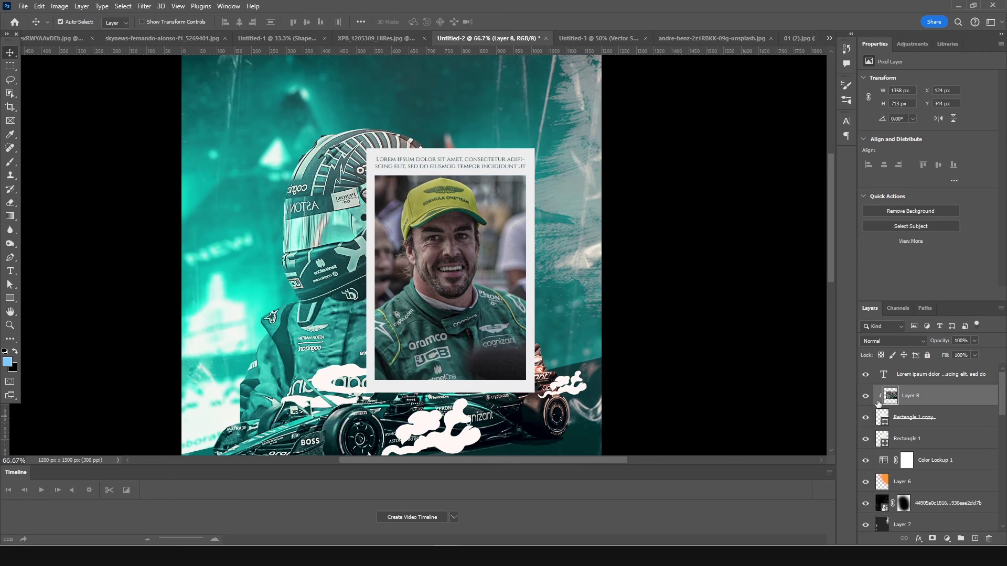
# Group the caption, photo and both rectangles together
pyautogui.click(895, 374)
pyautogui.keyDown('shift'); pyautogui.click(897, 439); pyautogui.keyUp('shift')
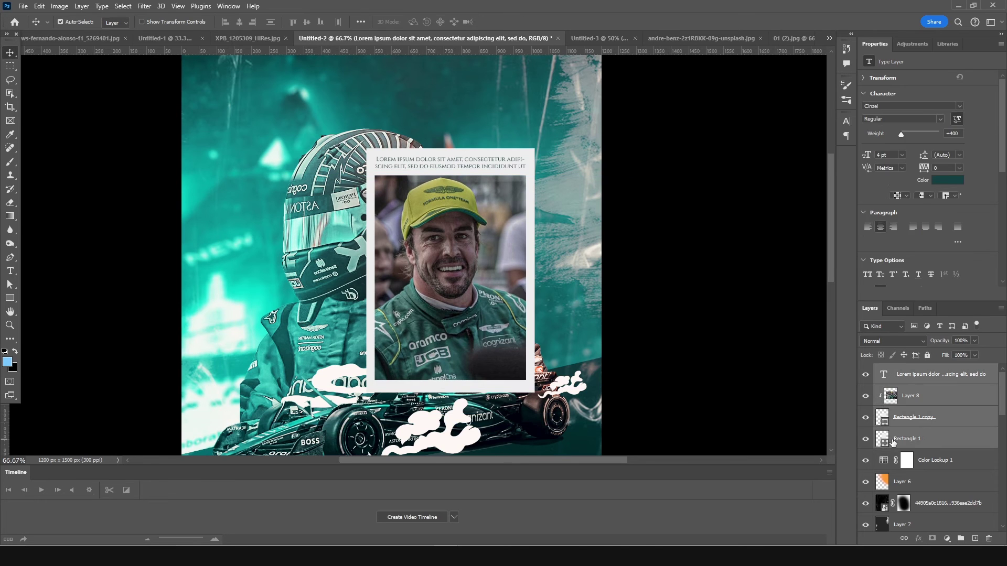
pyautogui.hotkey('ctrl', 'g')
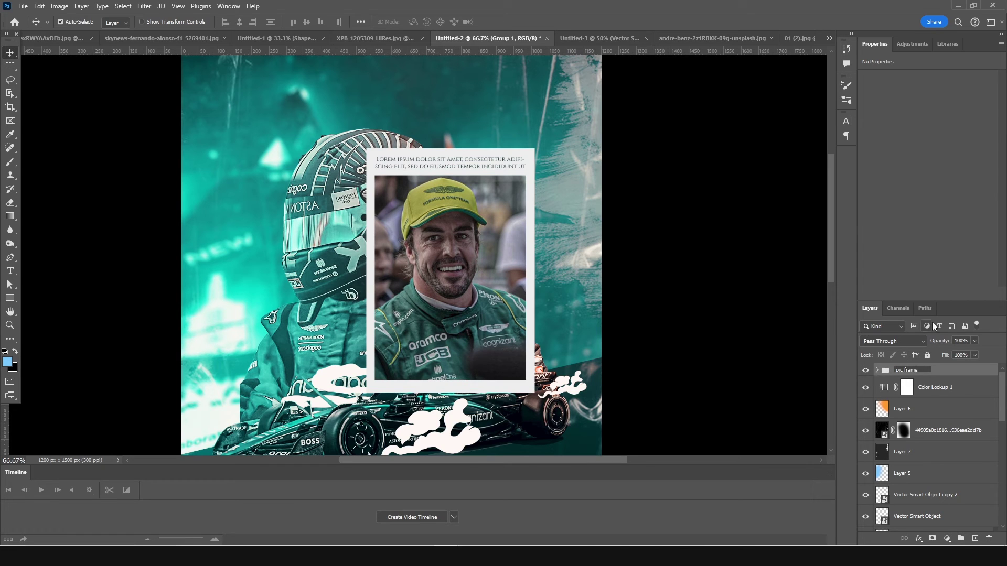
# Name the group 'pic frame' and keep it above Layer 2 in the stack
pyautogui.press('Return')
pyautogui.moveTo(886, 375); pyautogui.dragTo(919, 395)
pyautogui.moveTo(918, 394); pyautogui.dragTo(901, 451)
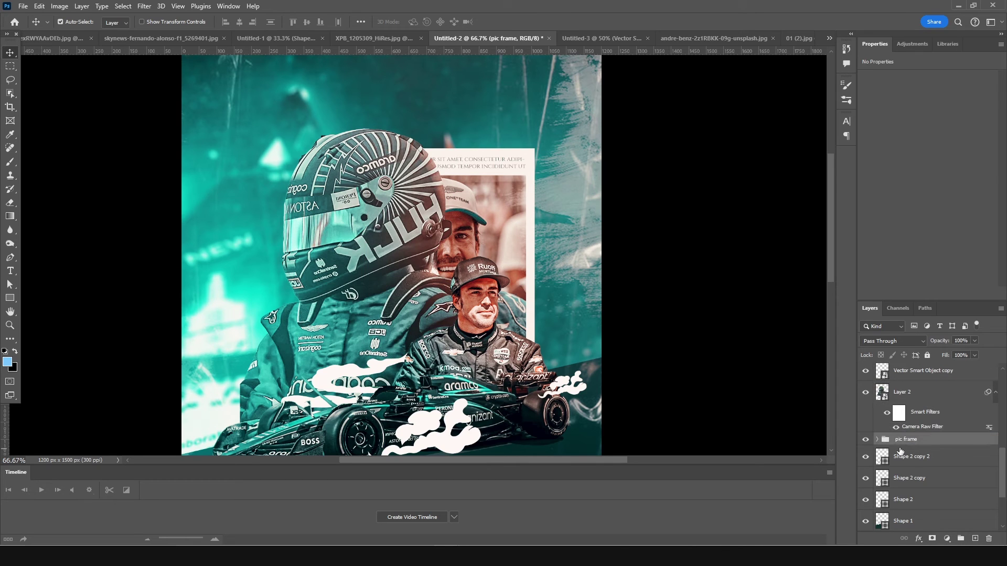
pyautogui.hotkey('ctrl', 'z')
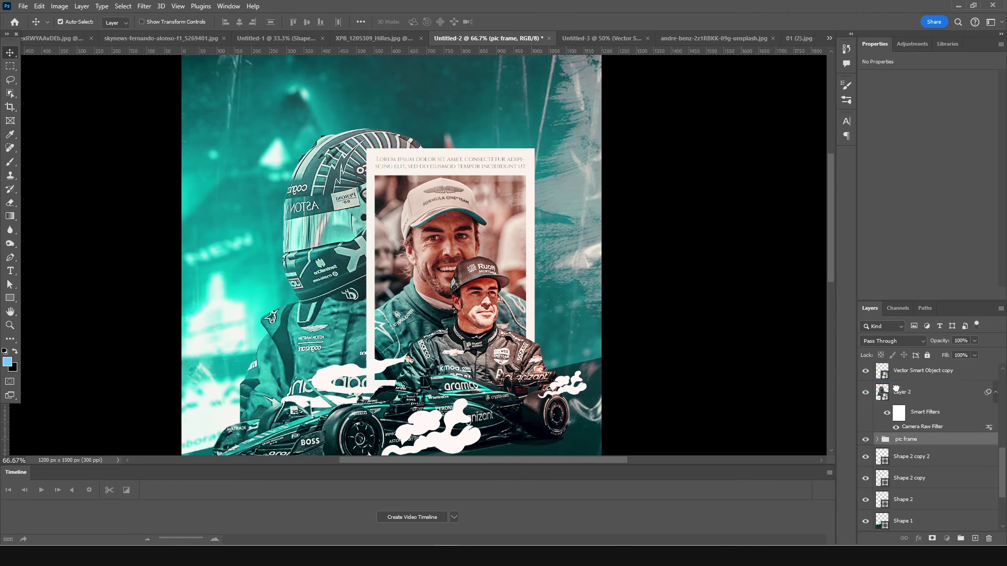
# Tilt the pic frame group about 10° and shrink it to about 72%
pyautogui.hotkey('ctrl', 't')
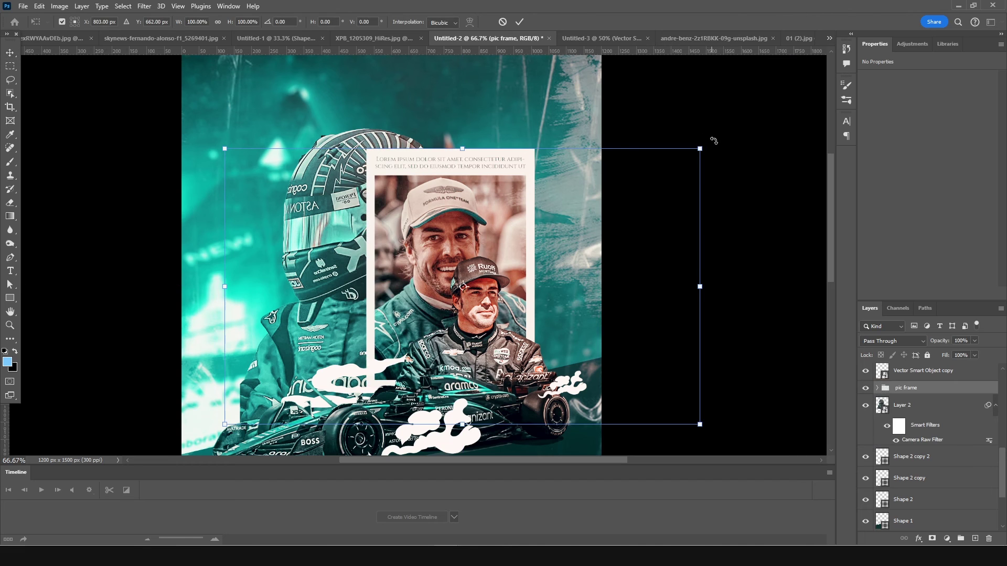
pyautogui.moveTo(718, 140); pyautogui.dragTo(740, 186)
pyautogui.moveTo(587, 278); pyautogui.dragTo(639, 238)
pyautogui.moveTo(774, 152); pyautogui.dragTo(705, 178)
pyautogui.moveTo(556, 277)
pyautogui.mouseDown()
pyautogui.moveTo(571, 282)
pyautogui.moveTo(563, 282)
pyautogui.mouseUp()
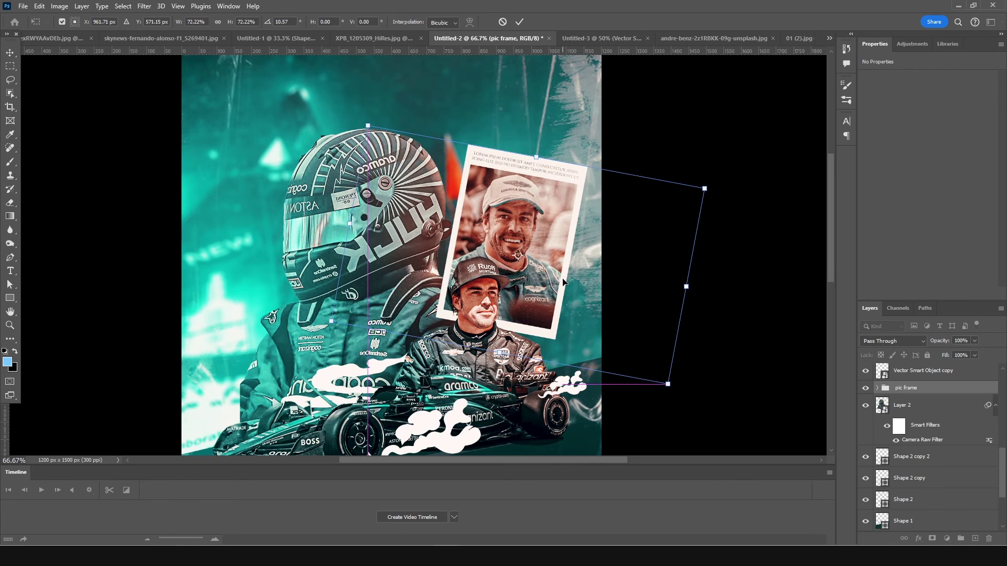
pyautogui.press('Return')
pyautogui.hotkey('ctrl', '-')
pyautogui.hotkey('ctrl', '-')
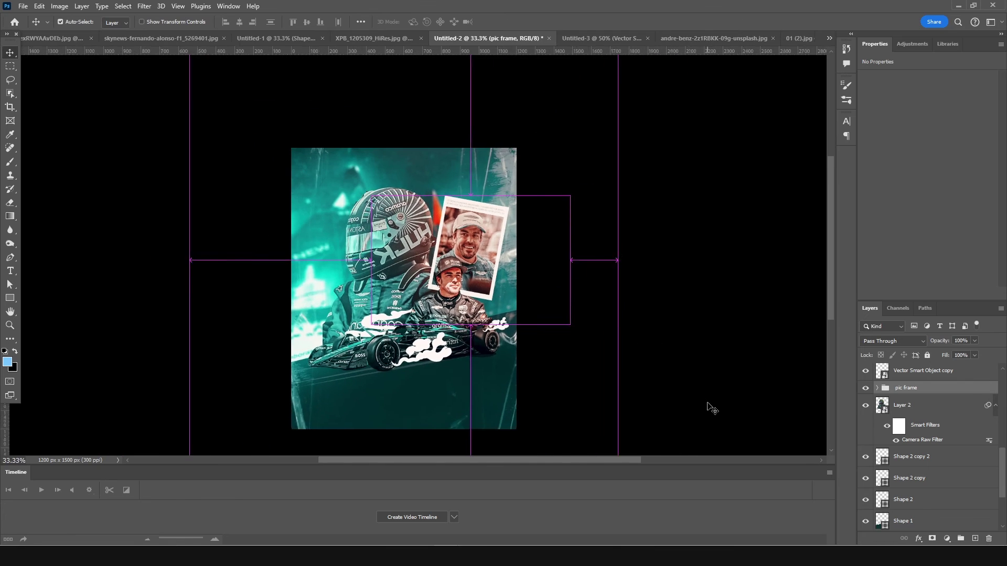
pyautogui.hotkey('ctrl', '+')
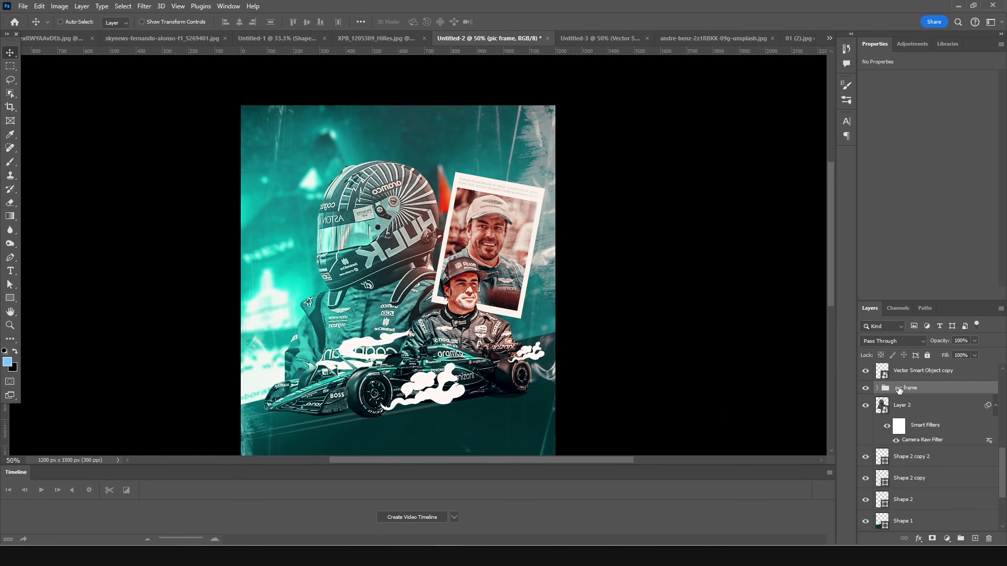
# Duplicate the frame, tilt the copy about 8°, scale it to 82% and move it left
pyautogui.hotkey('ctrl', 'j')
pyautogui.hotkey('ctrl', 't')
pyautogui.moveTo(674, 203); pyautogui.dragTo(643, 132)
pyautogui.moveTo(575, 238); pyautogui.dragTo(411, 307)
pyautogui.moveTo(463, 190); pyautogui.dragTo(430, 242)
pyautogui.moveTo(371, 327); pyautogui.dragTo(346, 347)
# Bring the celebration photo into the poster and clip it inside the frame copy group
pyautogui.press('Return')
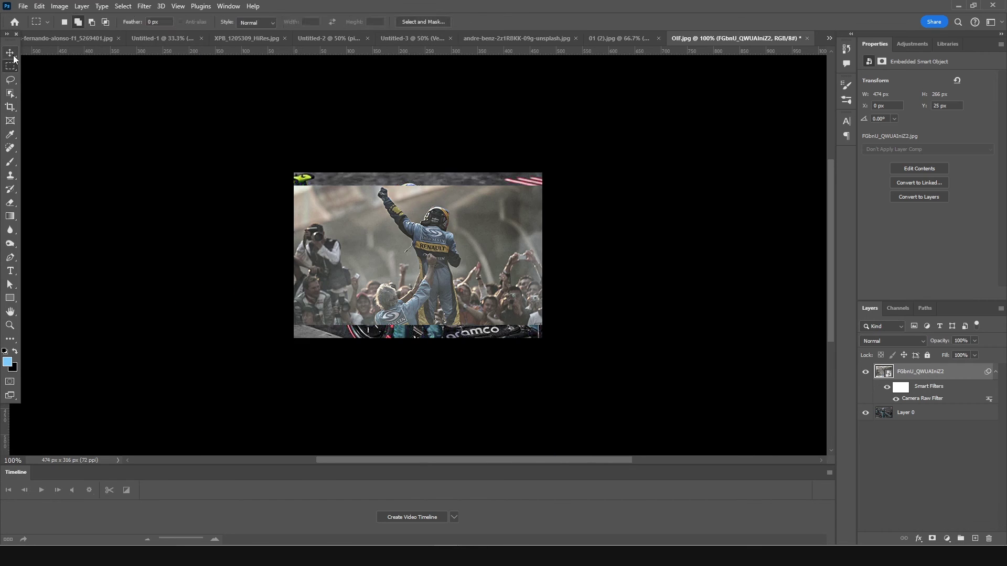
pyautogui.click(419, 39)
pyautogui.click(316, 36)
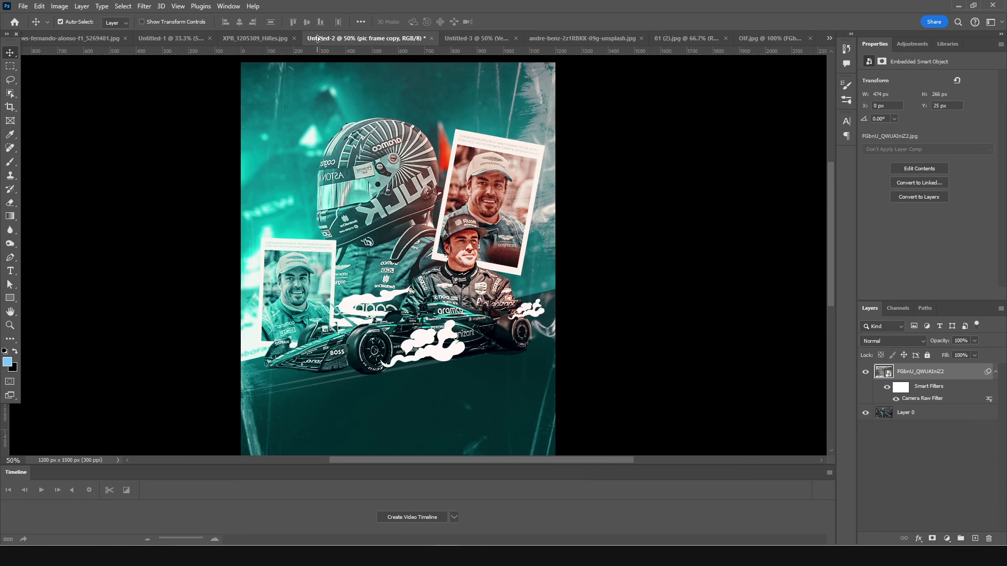
pyautogui.moveTo(313, 300); pyautogui.dragTo(311, 299)
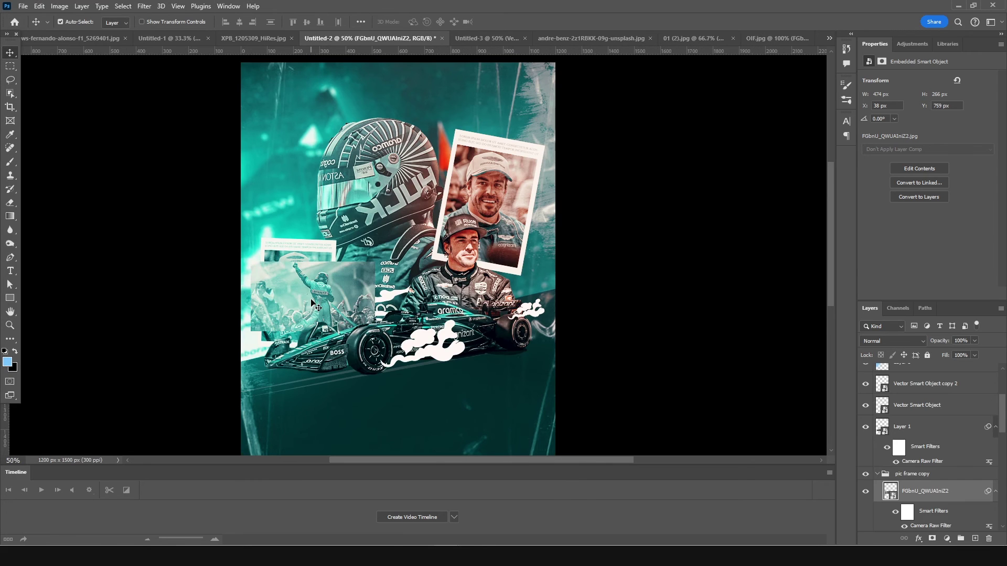
pyautogui.scroll(-3, 899, 469)
pyautogui.moveTo(895, 430); pyautogui.dragTo(940, 496)
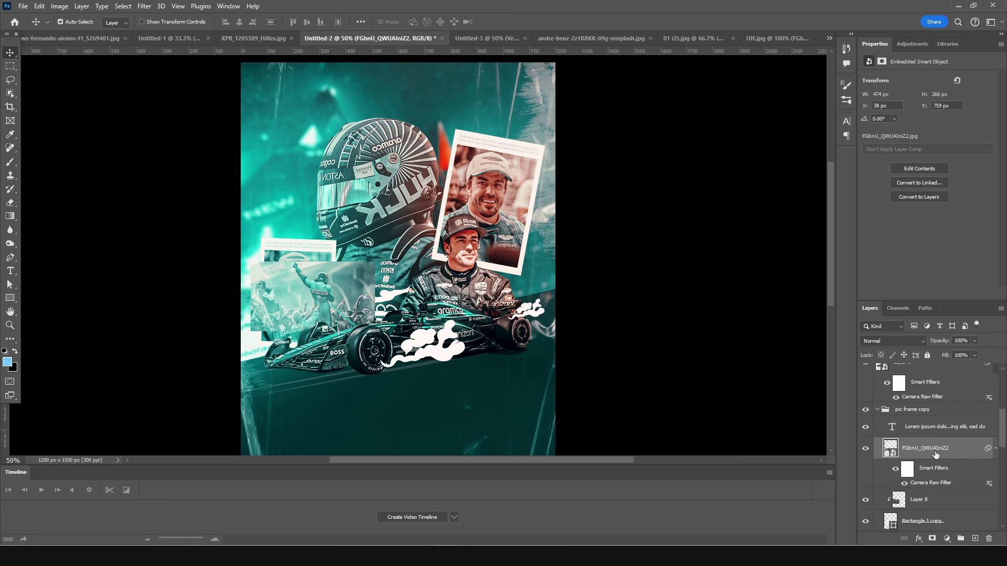
pyautogui.rightClick(918, 453)
pyautogui.click(849, 329)
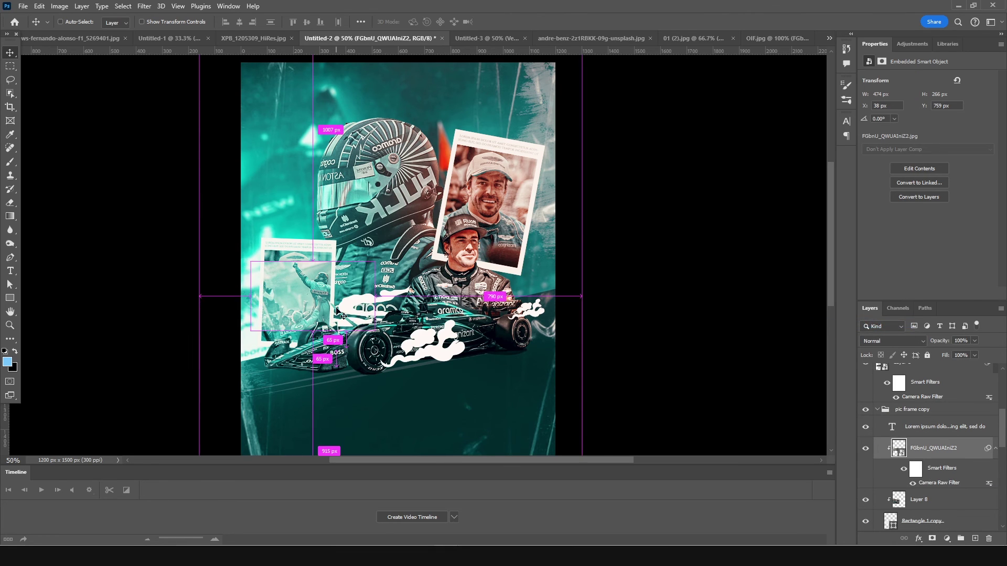
# Resize, tilt and position the clipped photo to fill the tilted frame
pyautogui.hotkey('ctrl', 't')
pyautogui.click(505, 211)
pyautogui.moveTo(351, 279); pyautogui.dragTo(373, 240)
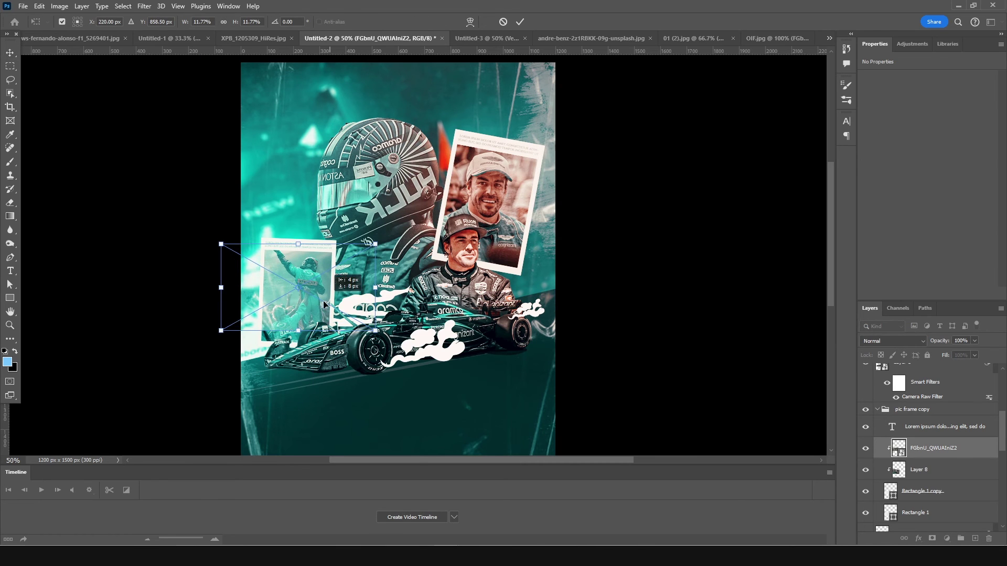
pyautogui.moveTo(325, 304); pyautogui.dragTo(315, 307)
pyautogui.moveTo(380, 244); pyautogui.dragTo(375, 242)
pyautogui.moveTo(352, 302); pyautogui.dragTo(356, 309)
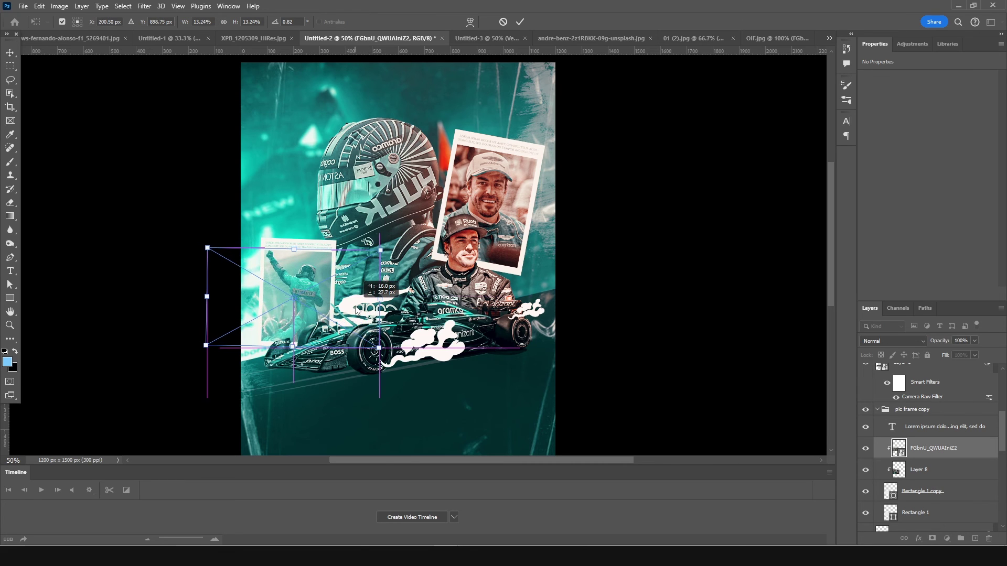
pyautogui.press('Return')
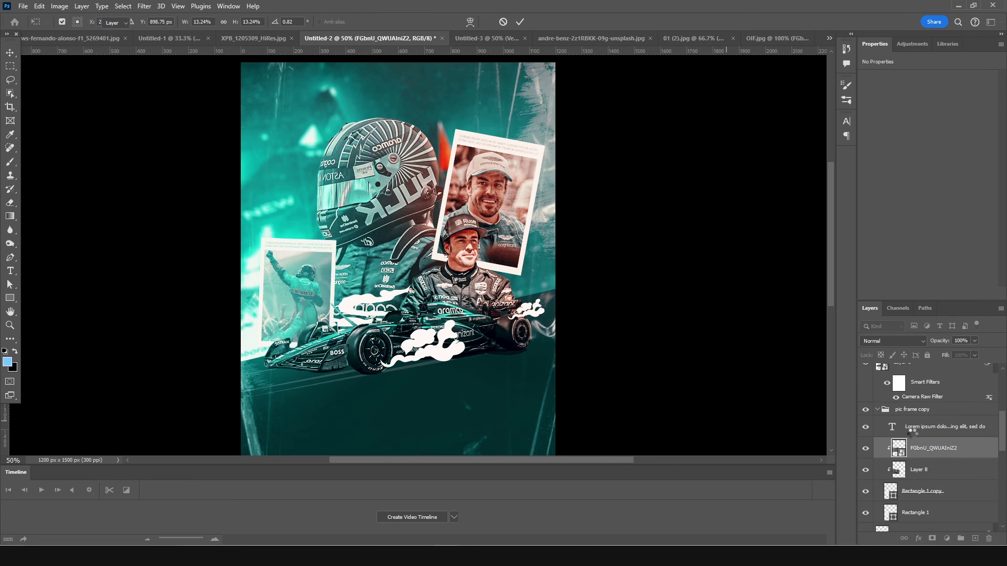
# Merge the frame copy group into a single layer
pyautogui.click(876, 412)
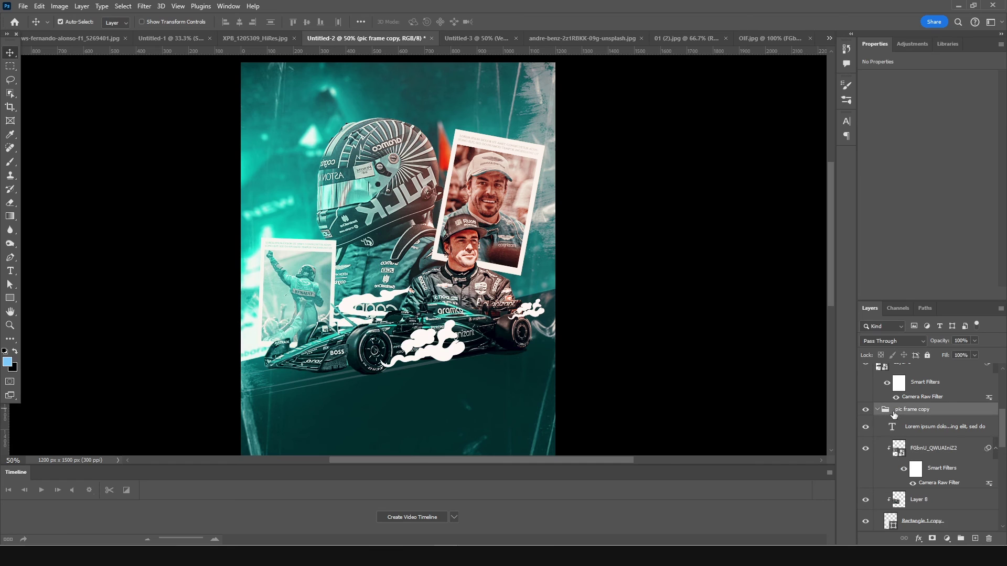
pyautogui.click(878, 410)
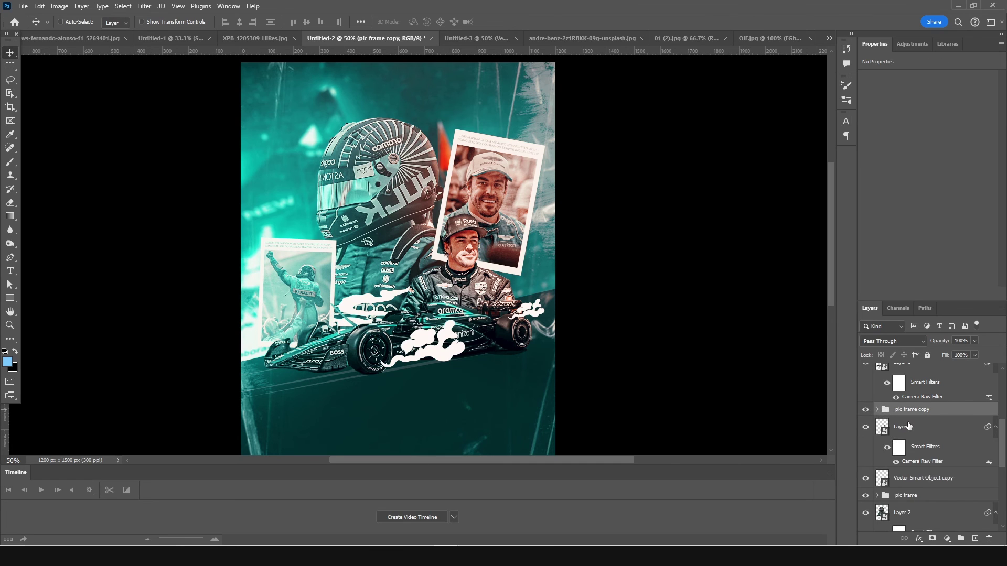
pyautogui.hotkey('ctrl', 'e')
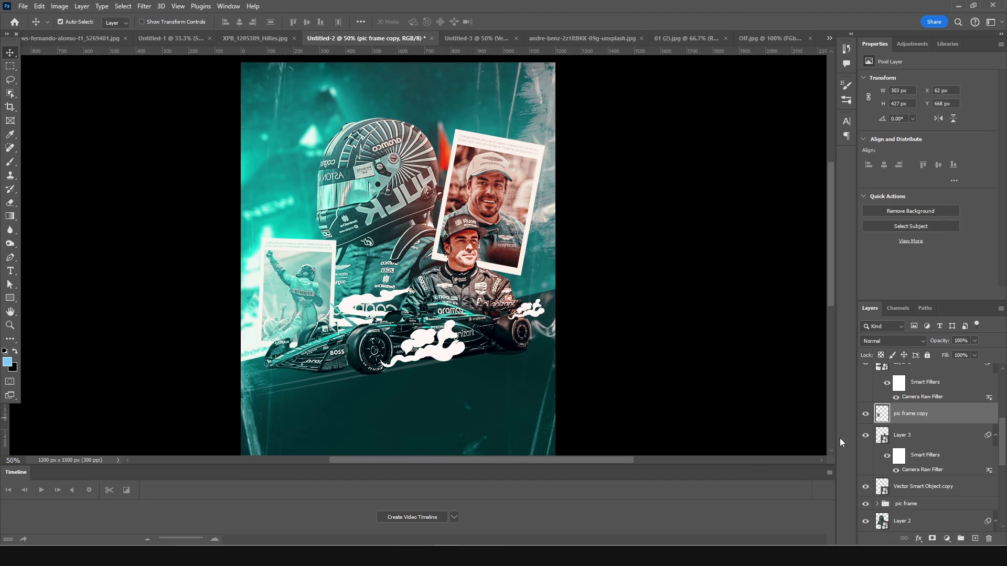
# Warp the small frame by bending its bottom-left and top-left corners
pyautogui.hotkey('ctrl', 't')
pyautogui.rightClick(300, 287)
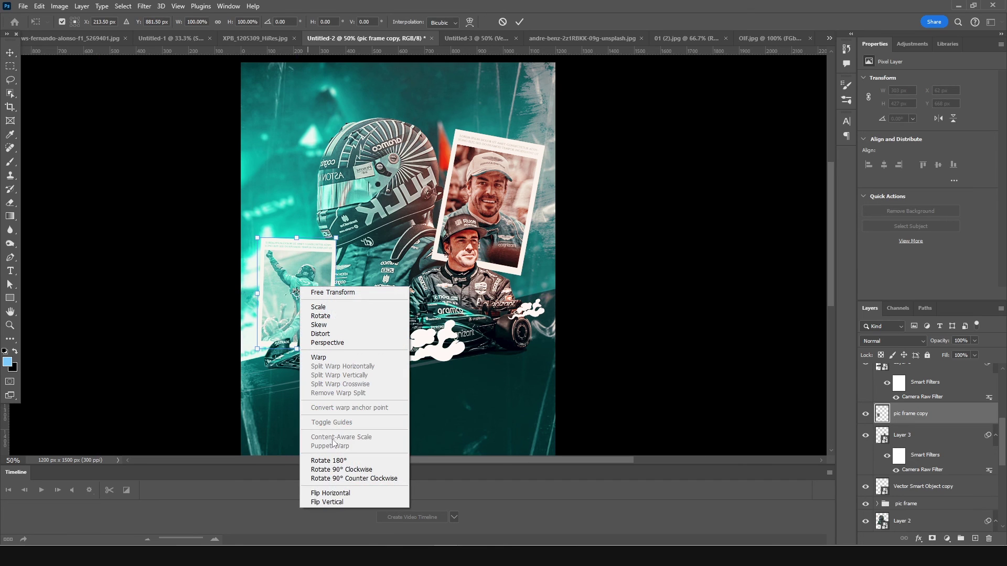
pyautogui.click(323, 357)
pyautogui.moveTo(258, 349); pyautogui.dragTo(273, 336)
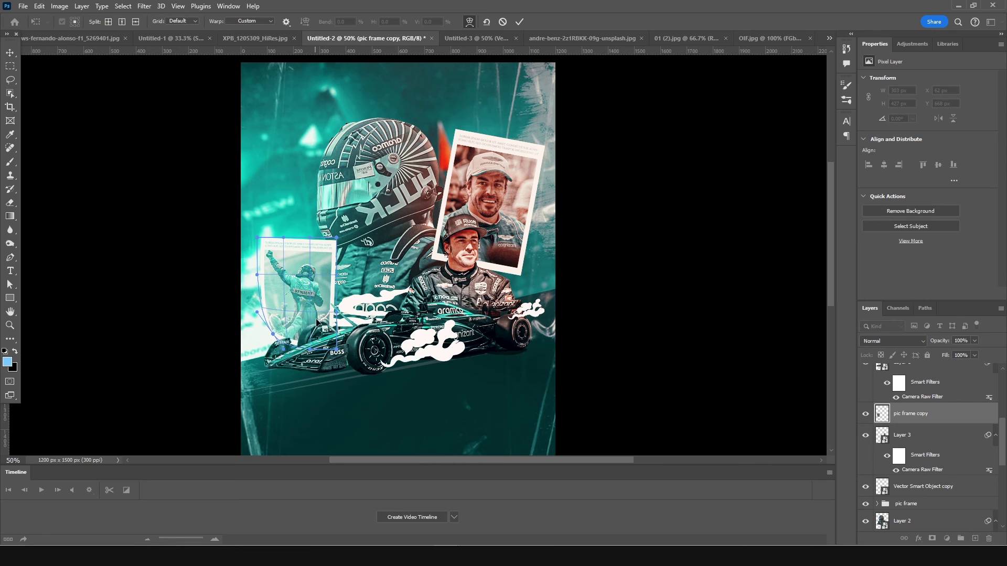
pyautogui.moveTo(258, 241); pyautogui.dragTo(271, 232)
pyautogui.press('Return')
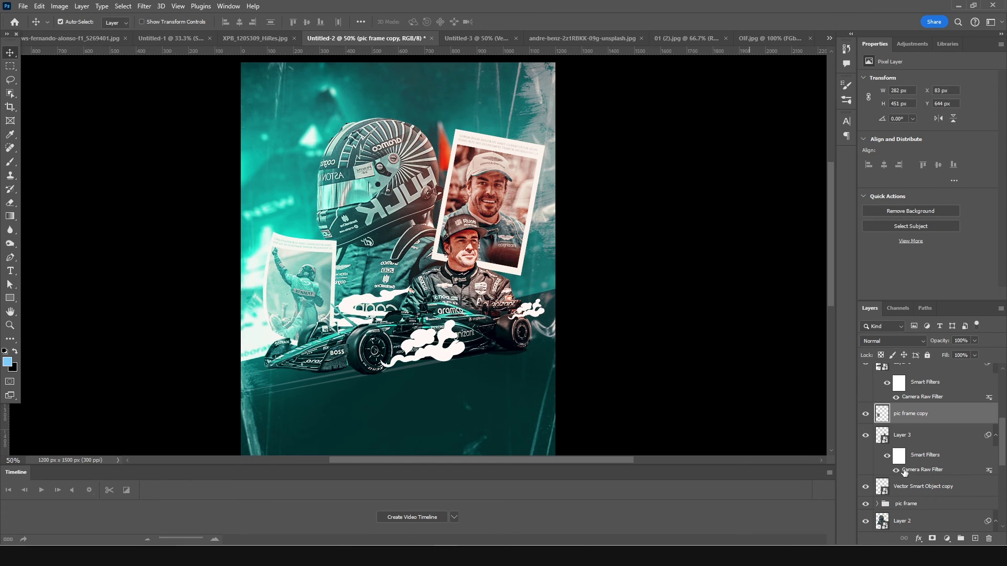
# Move the warped frame layer higher in the layer stack
pyautogui.moveTo(883, 416); pyautogui.dragTo(883, 392)
pyautogui.moveTo(281, 359); pyautogui.dragTo(281, 359)
pyautogui.hotkey('ctrl', 't')
# Shift the warped frame slightly down and left
pyautogui.moveTo(313, 292)
pyautogui.mouseDown()
pyautogui.moveTo(298, 307)
pyautogui.moveTo(297, 298)
pyautogui.mouseUp()
pyautogui.press('Return')
pyautogui.hotkey('ctrl', '-')
pyautogui.hotkey('ctrl', '-')
pyautogui.hotkey('ctrl', '+')
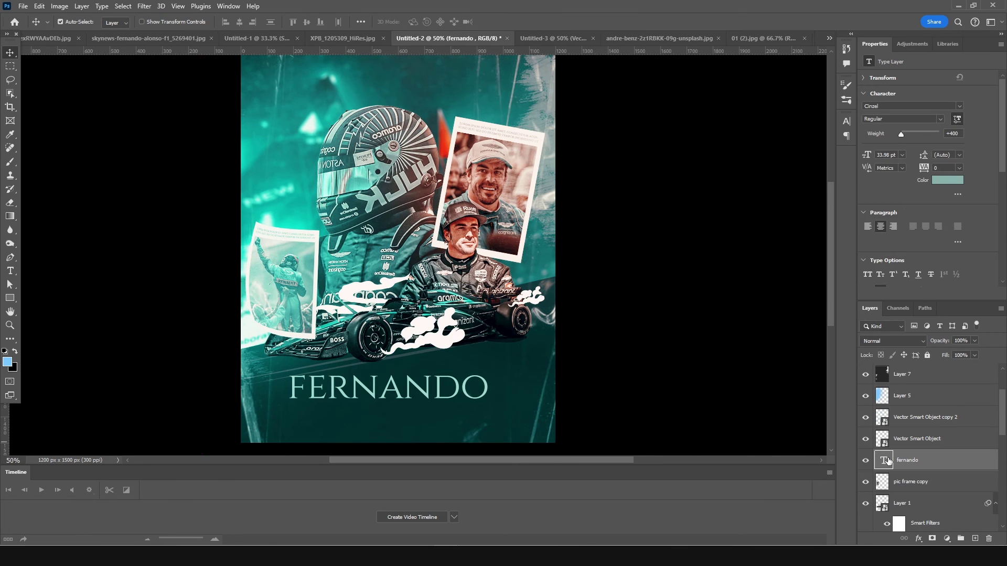
# Duplicate the FERNANDO title, retype the copy as ALONSO and place it below
pyautogui.click(885, 461)
pyautogui.hotkey('ctrl', 't')
pyautogui.press('Escape')
pyautogui.doubleClick(887, 462)
pyautogui.write('alonso')
pyautogui.click(10, 53)
pyautogui.hotkey('ctrl', 't')
pyautogui.moveTo(439, 392); pyautogui.dragTo(421, 417)
pyautogui.hotkey('ctrl', '-')
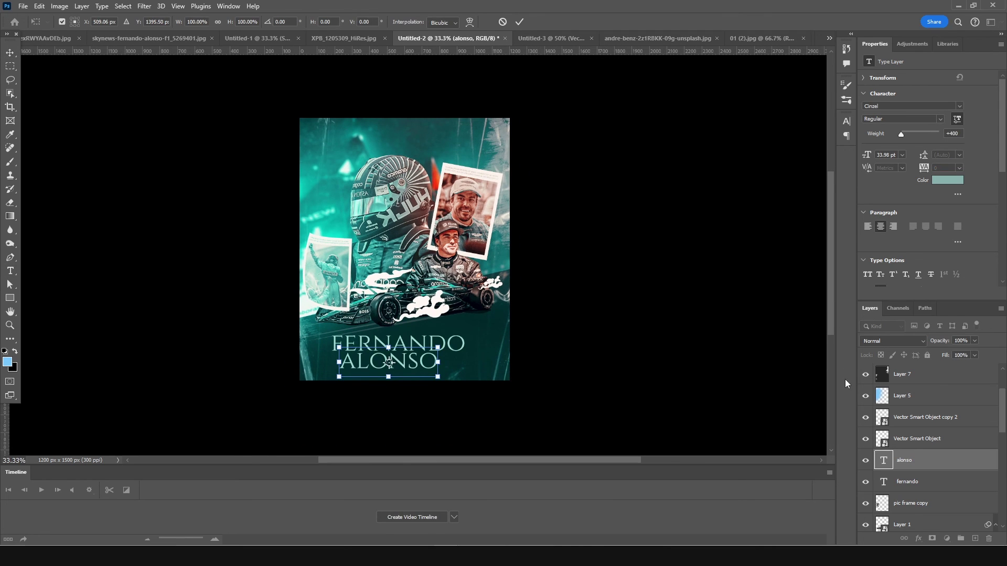
pyautogui.press('Return')
# Set ALONSO to 17 pt with wide 1100 letter spacing
pyautogui.doubleClick(883, 460)
pyautogui.click(887, 155)
pyautogui.write('20')
pyautogui.press('Return')
pyautogui.write('17')
pyautogui.press('Tab')
pyautogui.hotkey('shift', 'Up')
pyautogui.hotkey('shift', 'Up')
pyautogui.hotkey('shift', 'Up')
pyautogui.hotkey('shift', 'Up')
pyautogui.hotkey('shift', 'Up')
pyautogui.hotkey('shift', 'Up')
pyautogui.hotkey('shift', 'Up')
pyautogui.hotkey('shift', 'Up')
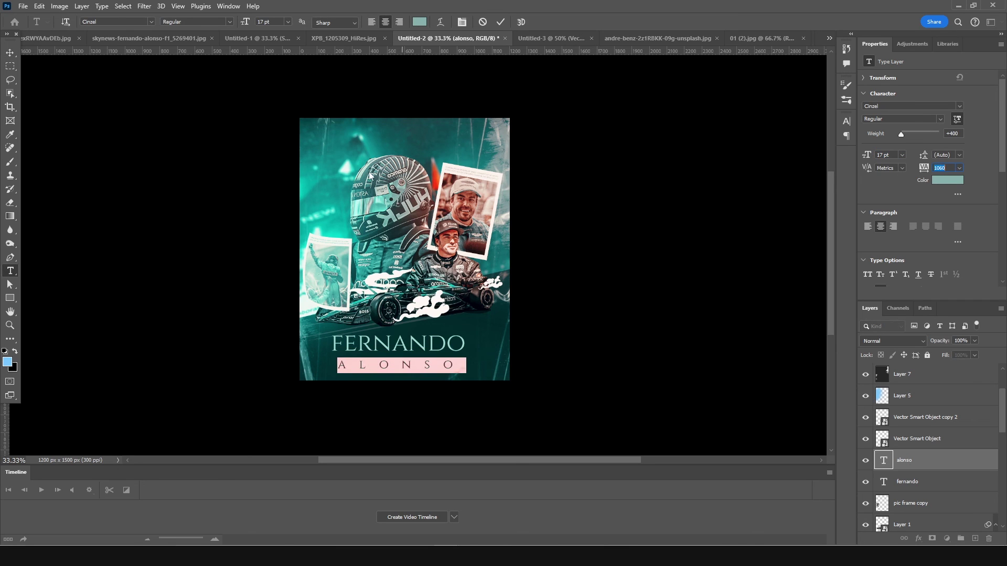
pyautogui.click(10, 53)
pyautogui.hotkey('shift', 'Up')
pyautogui.hotkey('shift', 'Up')
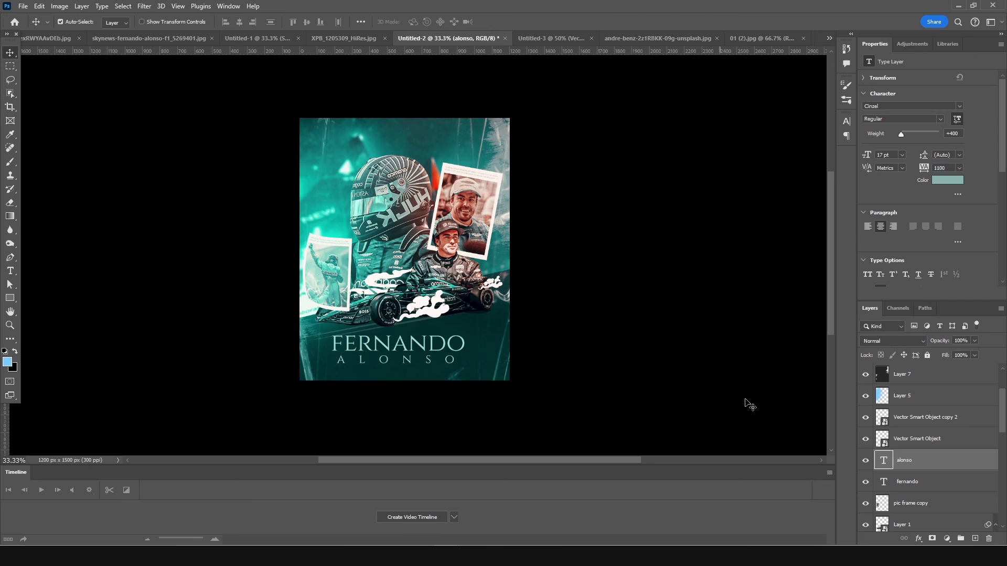
# Scale FERNANDO and ALONSO together to about 86% and lower them slightly
pyautogui.keyDown('shift'); pyautogui.click(892, 478); pyautogui.keyUp('shift')
pyautogui.hotkey('ctrl', 't')
pyautogui.moveTo(464, 367); pyautogui.dragTo(436, 357)
pyautogui.click(608, 385)
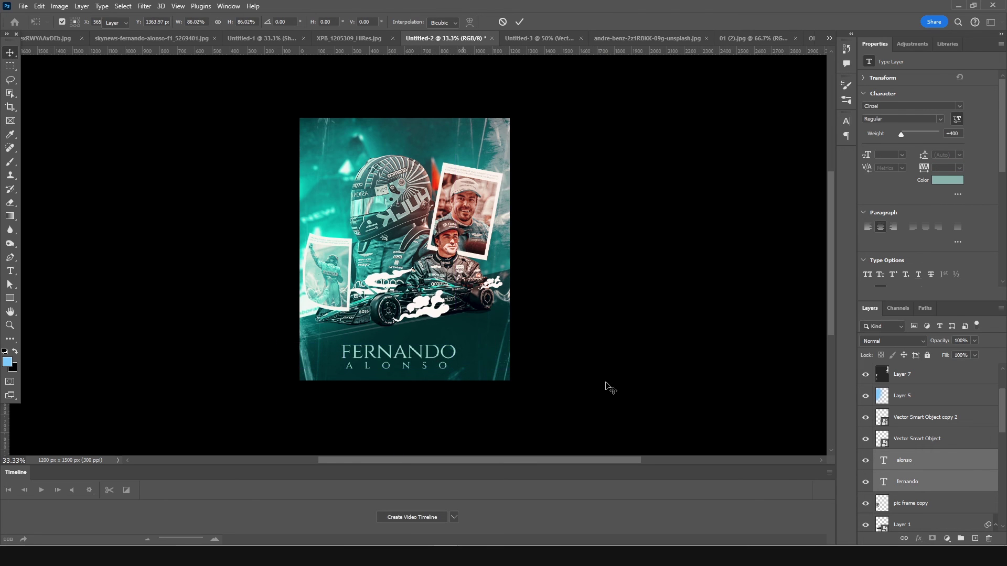
pyautogui.click(608, 385)
# Duplicate the ALONSO text layer and move the copy just above FERNANDO
pyautogui.click(420, 371)
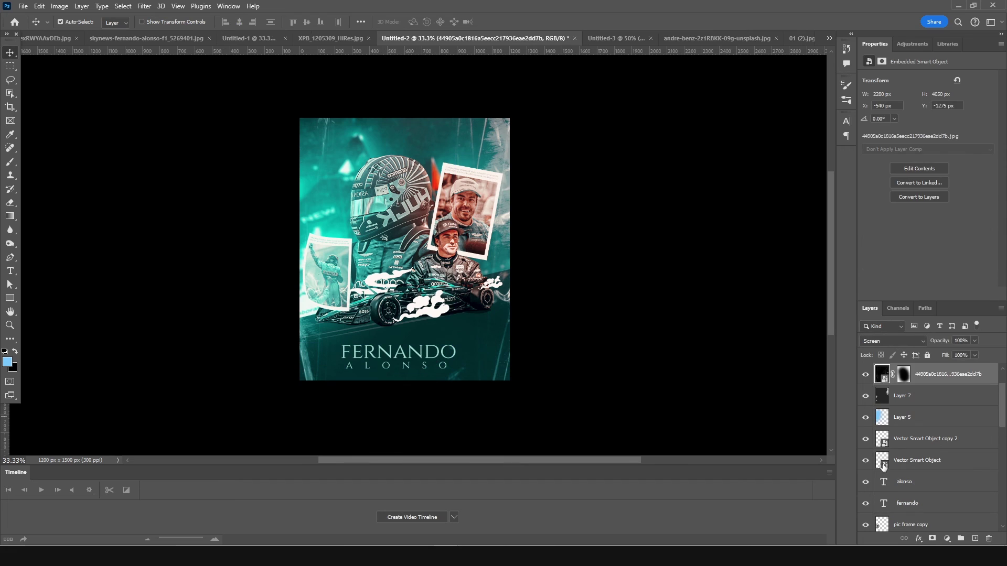
pyautogui.click(885, 483)
pyautogui.hotkey('ctrl', 'j')
pyautogui.hotkey('ctrl', 't')
pyautogui.moveTo(425, 366); pyautogui.dragTo(426, 341)
# Replace the copy's text with WINDY STUDIO / PHOTOSHOP TUTORIAL
pyautogui.doubleClick(885, 485)
pyautogui.doubleClick(884, 486)
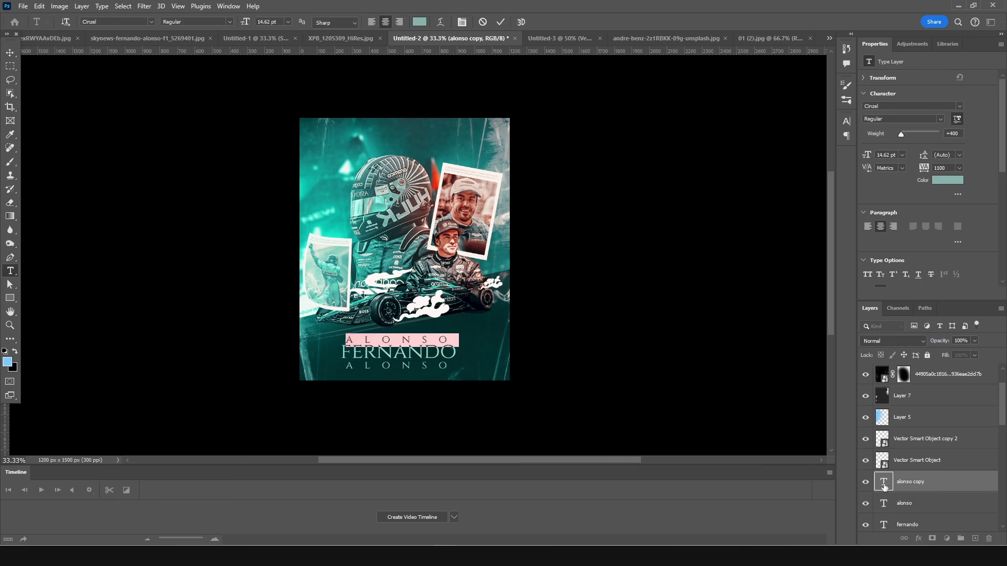
pyautogui.write('windy studiophotoshop tutorial')
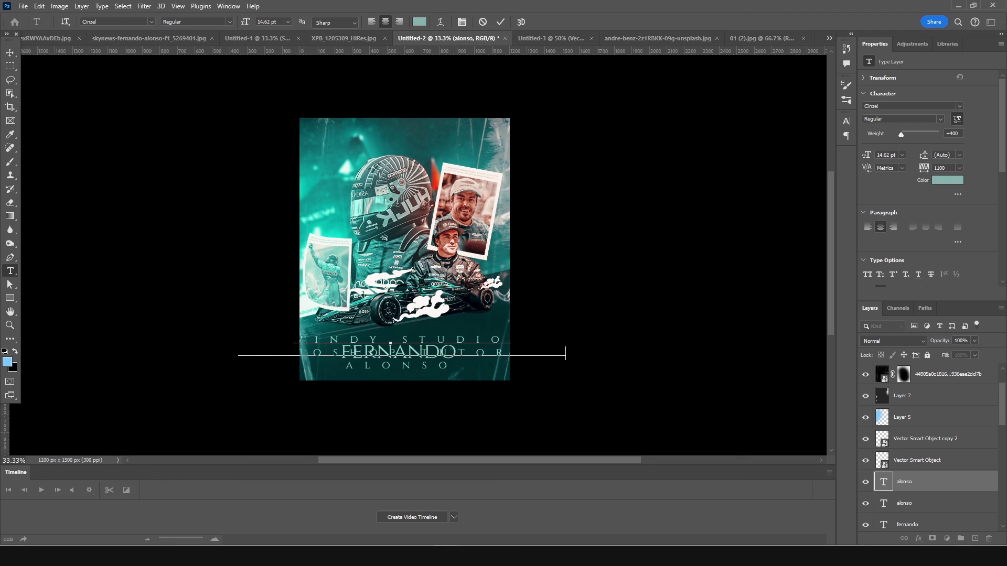
# Set the credit's tracking to 60 and shrink the PHOTOSHOP TUTORIAL line
pyautogui.doubleClick(881, 488)
pyautogui.moveTo(951, 166); pyautogui.dragTo(904, 164)
pyautogui.press('Down')
pyautogui.write('100')
pyautogui.press('Return')
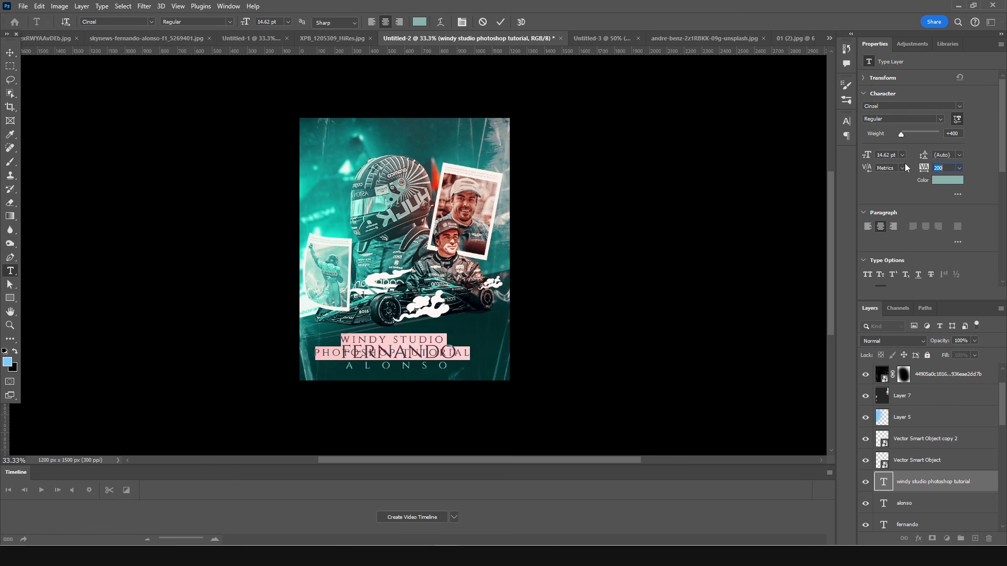
pyautogui.write('60')
pyautogui.press('Return')
pyautogui.moveTo(895, 156); pyautogui.dragTo(846, 155)
pyautogui.press('Down')
pyautogui.press('Down')
pyautogui.press('Down')
pyautogui.press('Down')
pyautogui.press('Down')
pyautogui.press('Down')
pyautogui.press('Down')
pyautogui.click(9, 52)
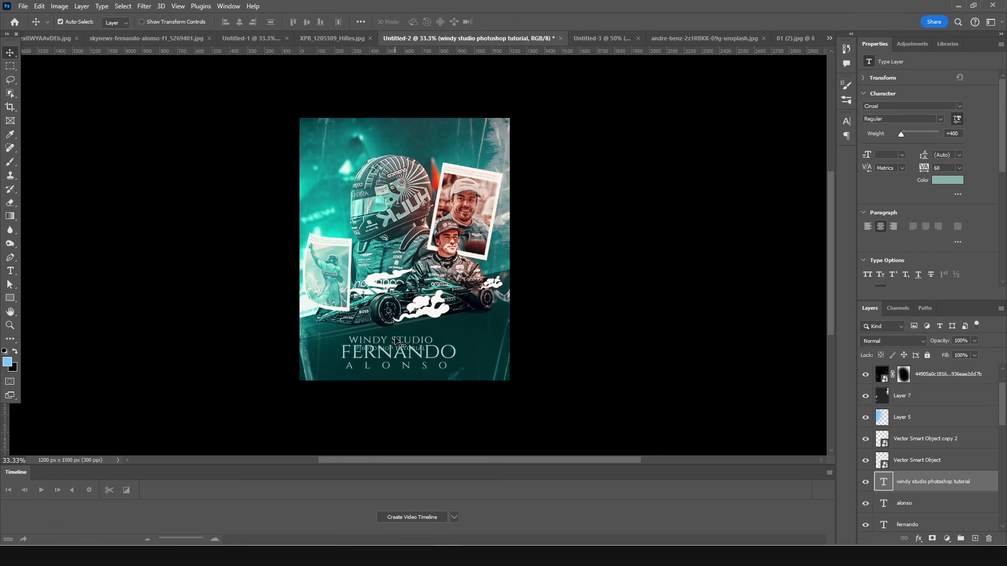
# Select the credit text layer and begin free-transforming it to reposition it
pyautogui.moveTo(397, 342); pyautogui.dragTo(393, 343)
pyautogui.click(892, 478)
pyautogui.hotkey('ctrl', 't')
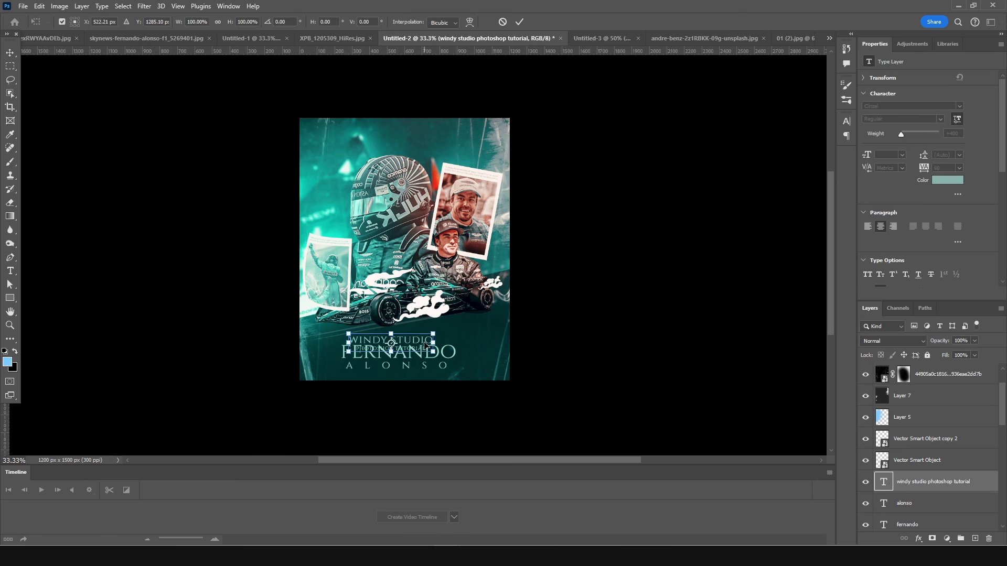